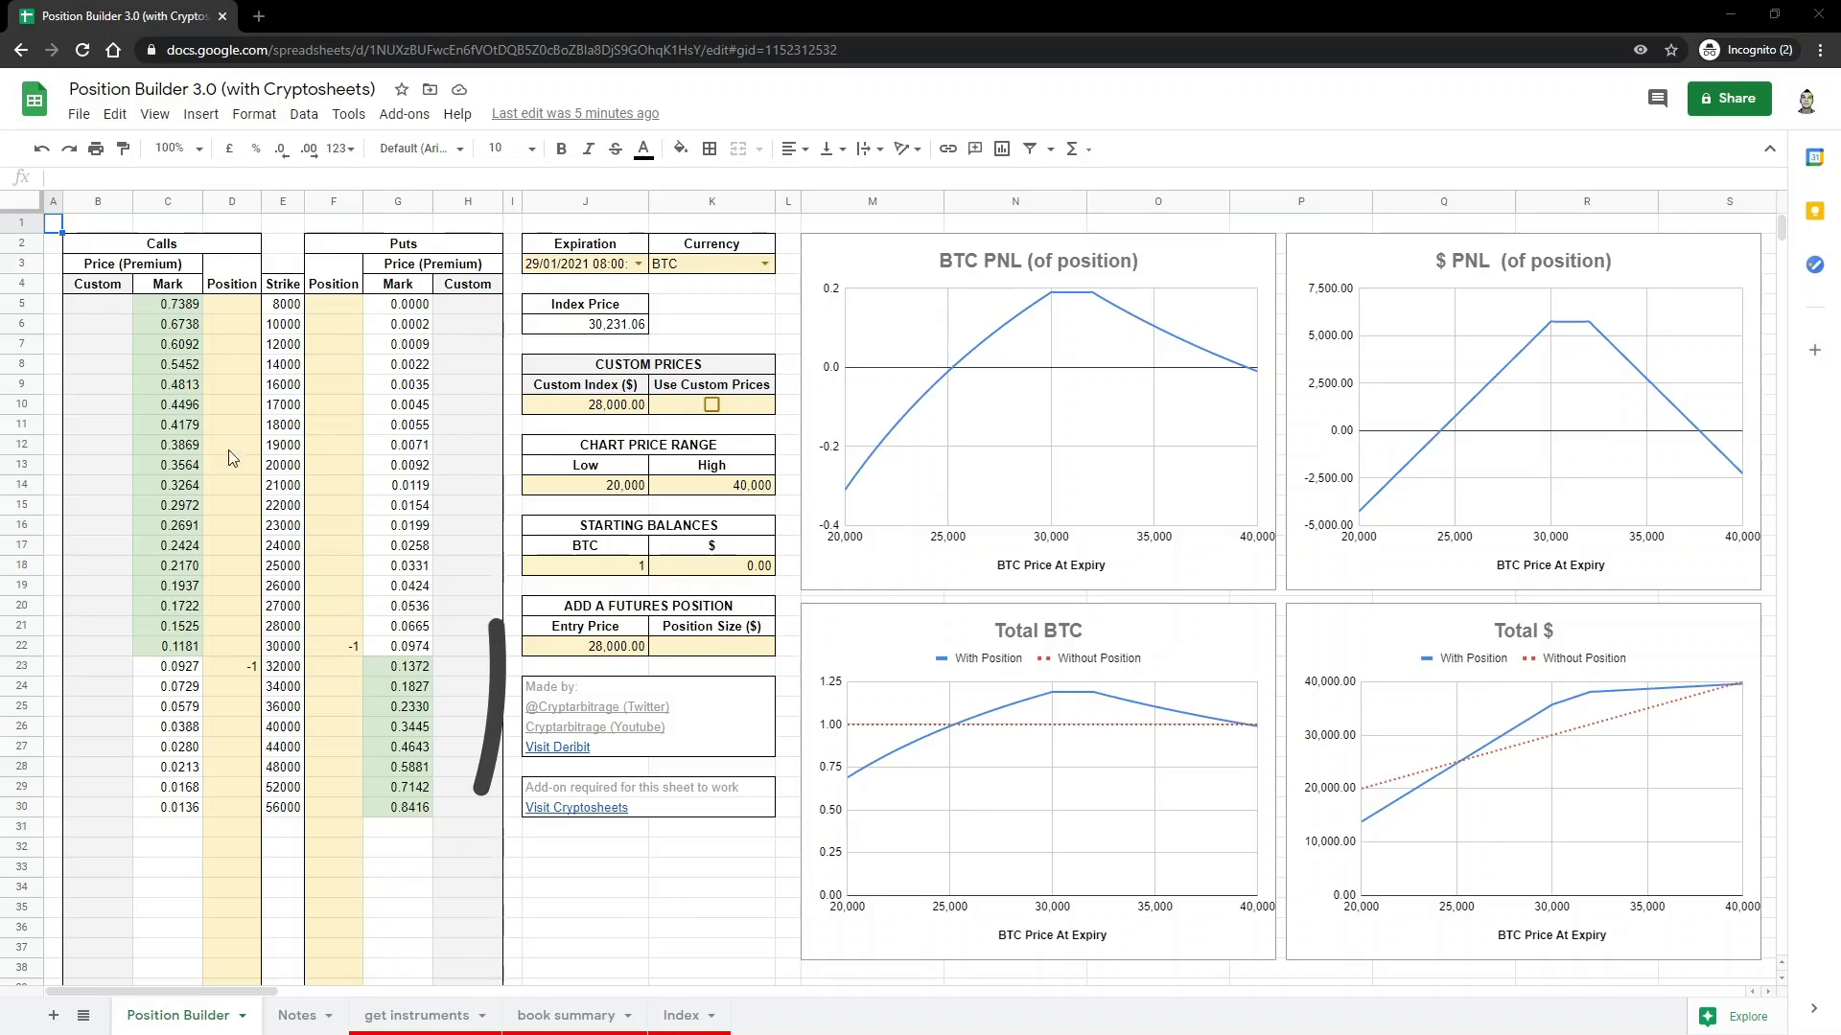
# - Check the File menu's copy option, then close it without making a copy
pyautogui.click(78, 113)
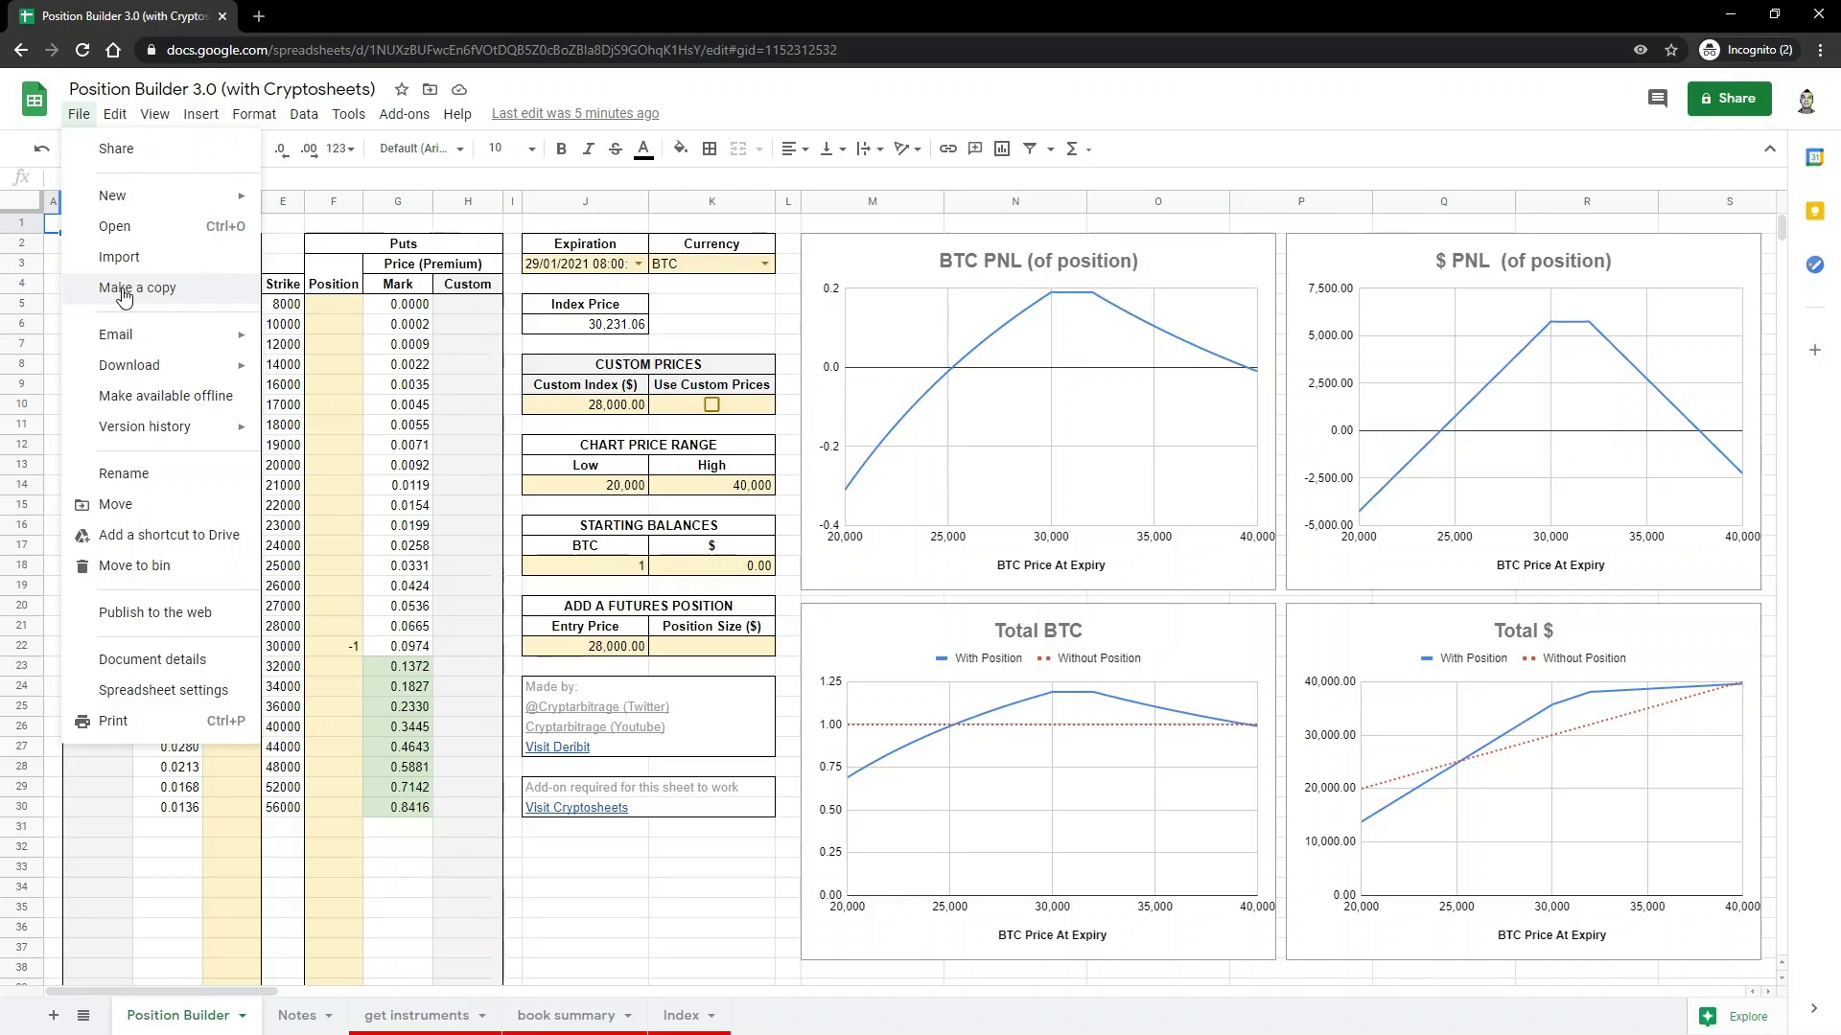
pyautogui.click(78, 113)
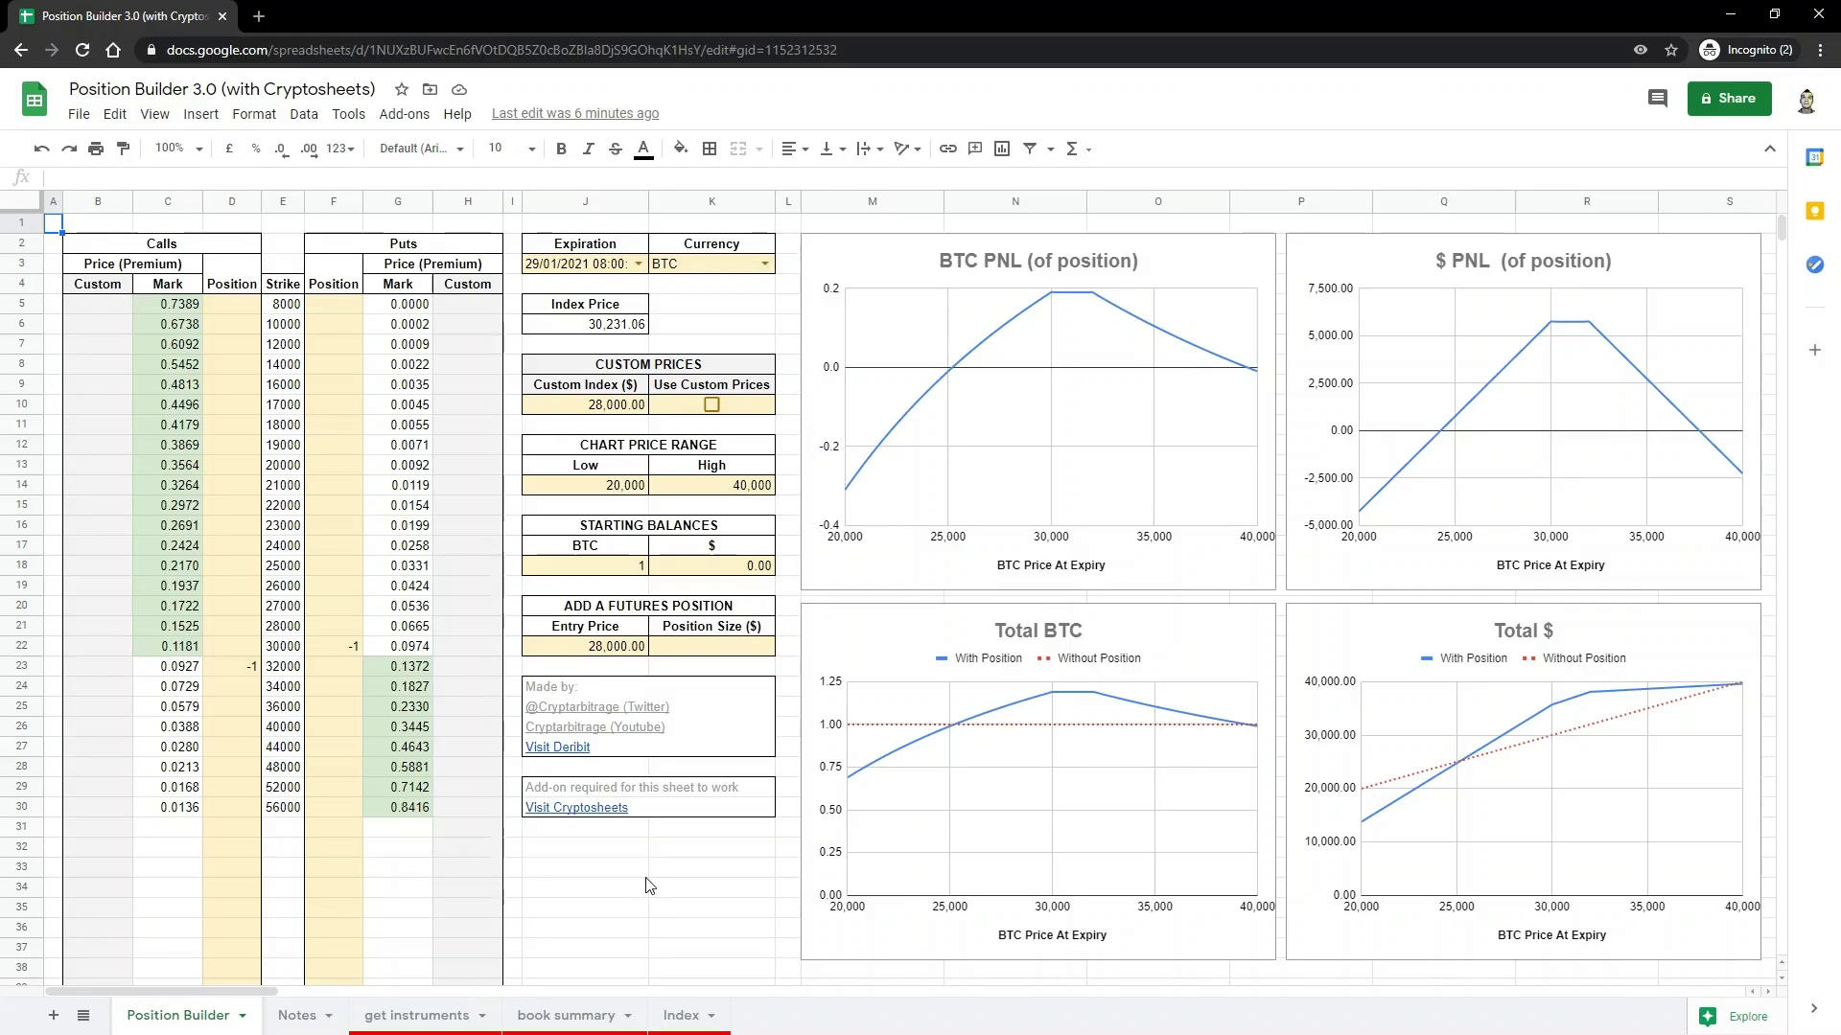
pyautogui.click(683, 1018)
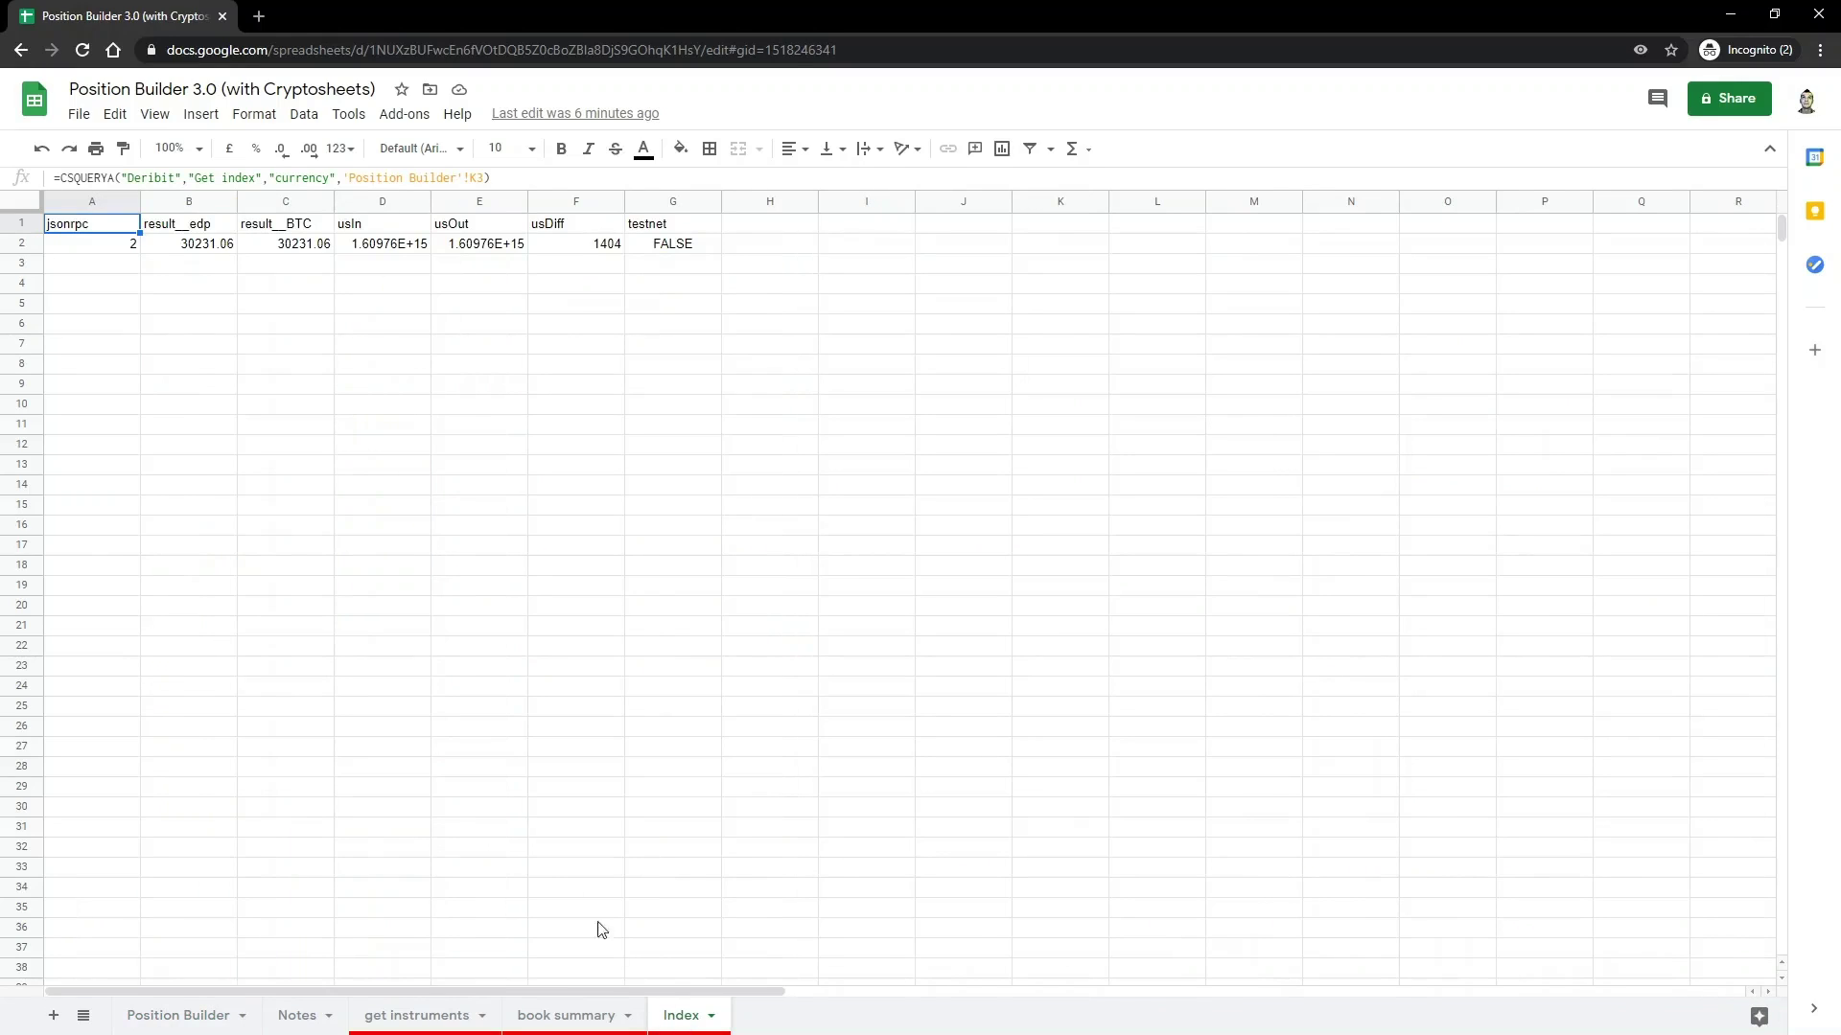
pyautogui.click(406, 121)
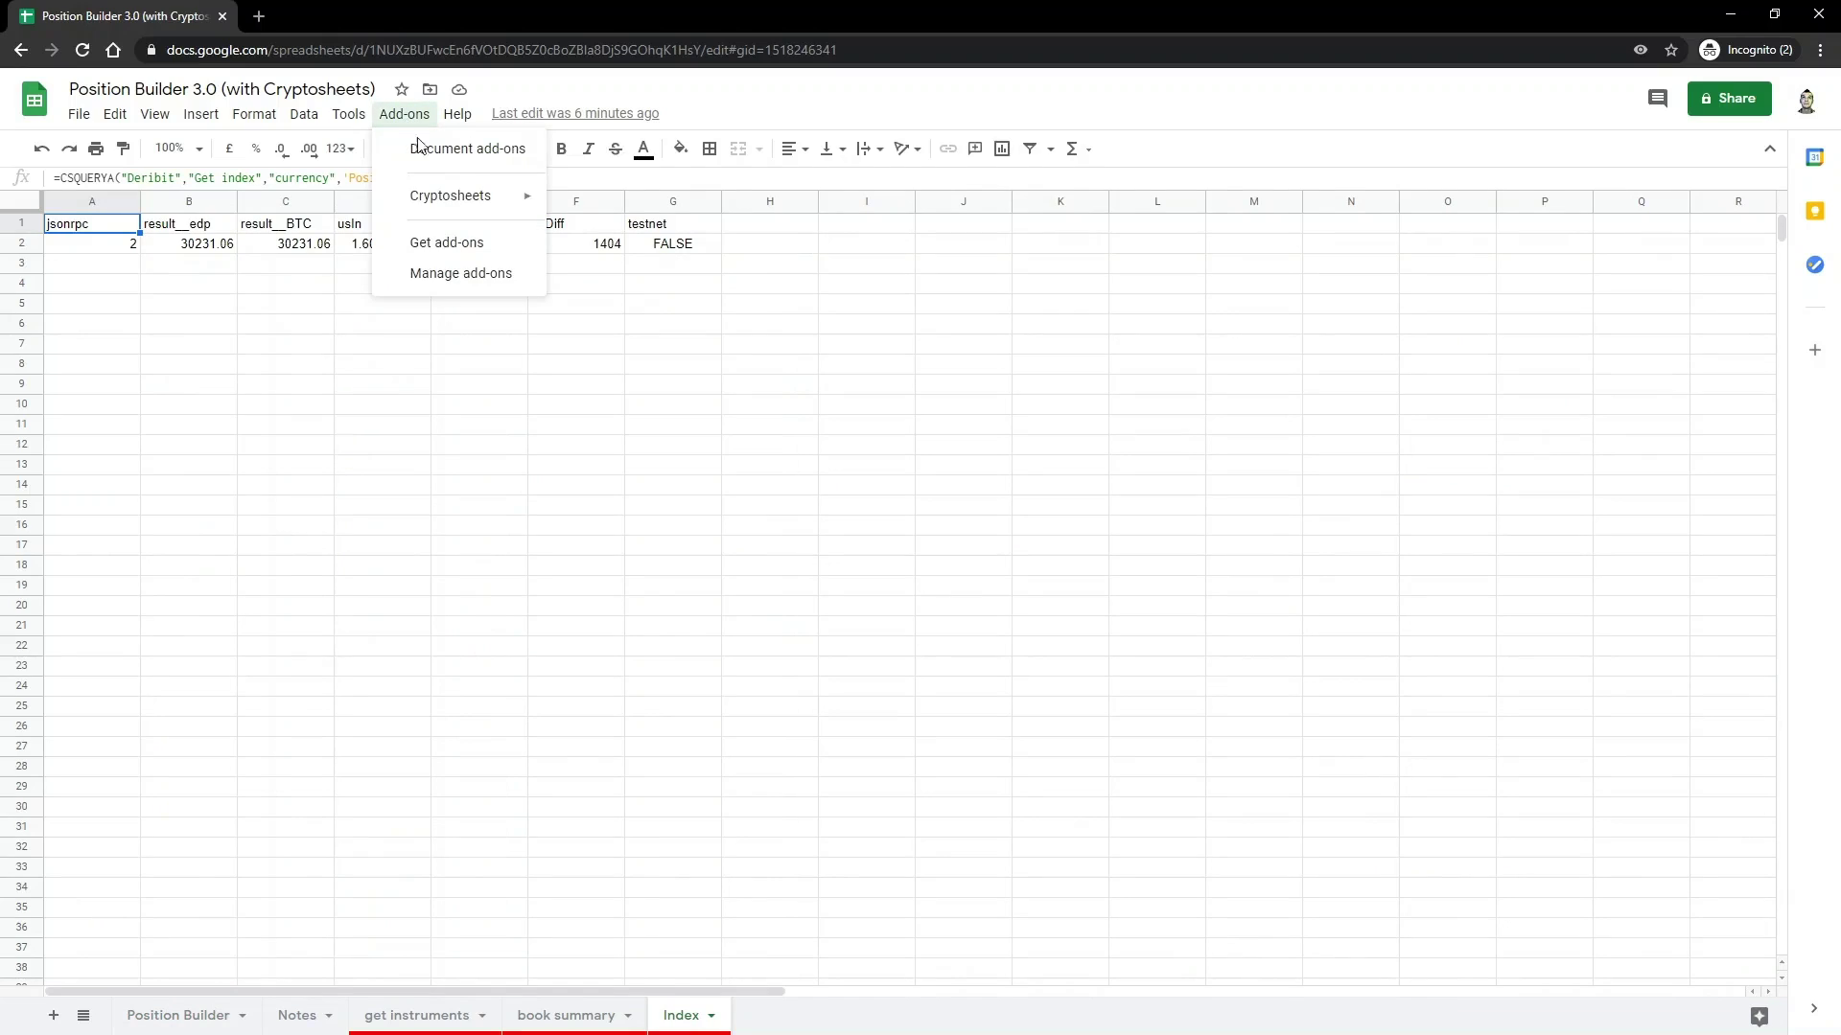
pyautogui.moveTo(441, 198)
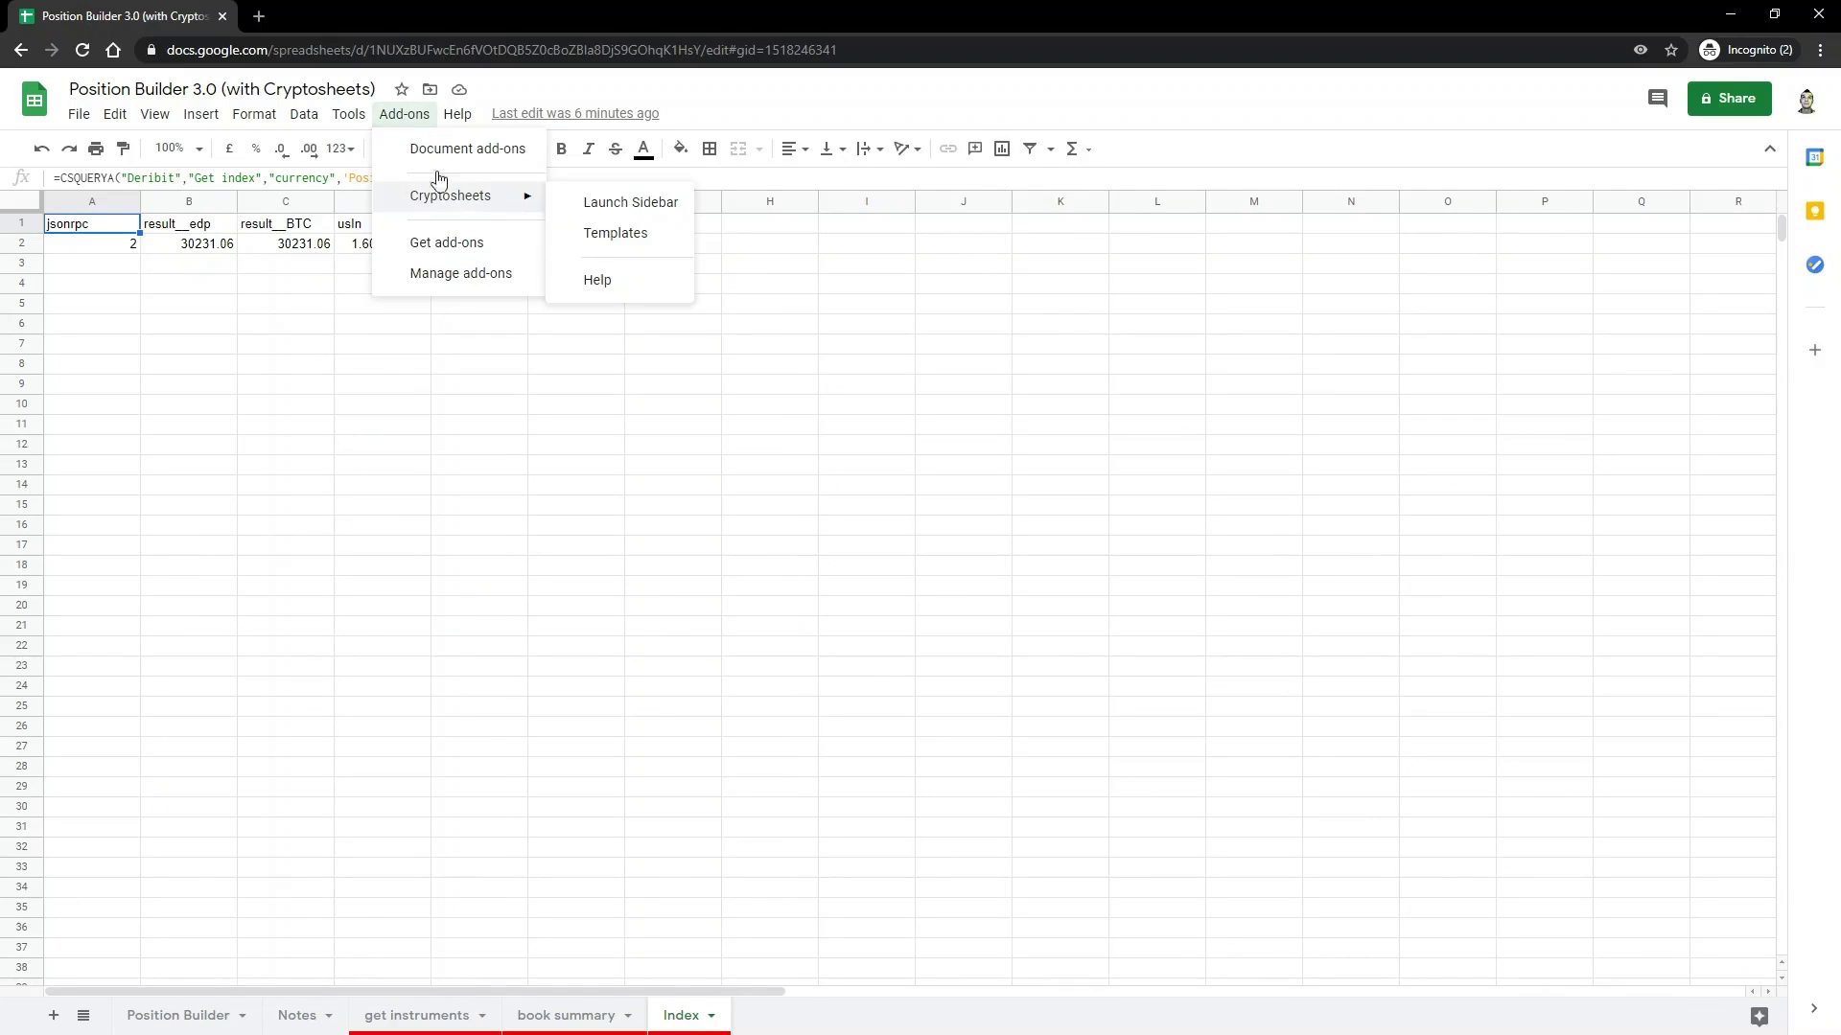
pyautogui.click(422, 123)
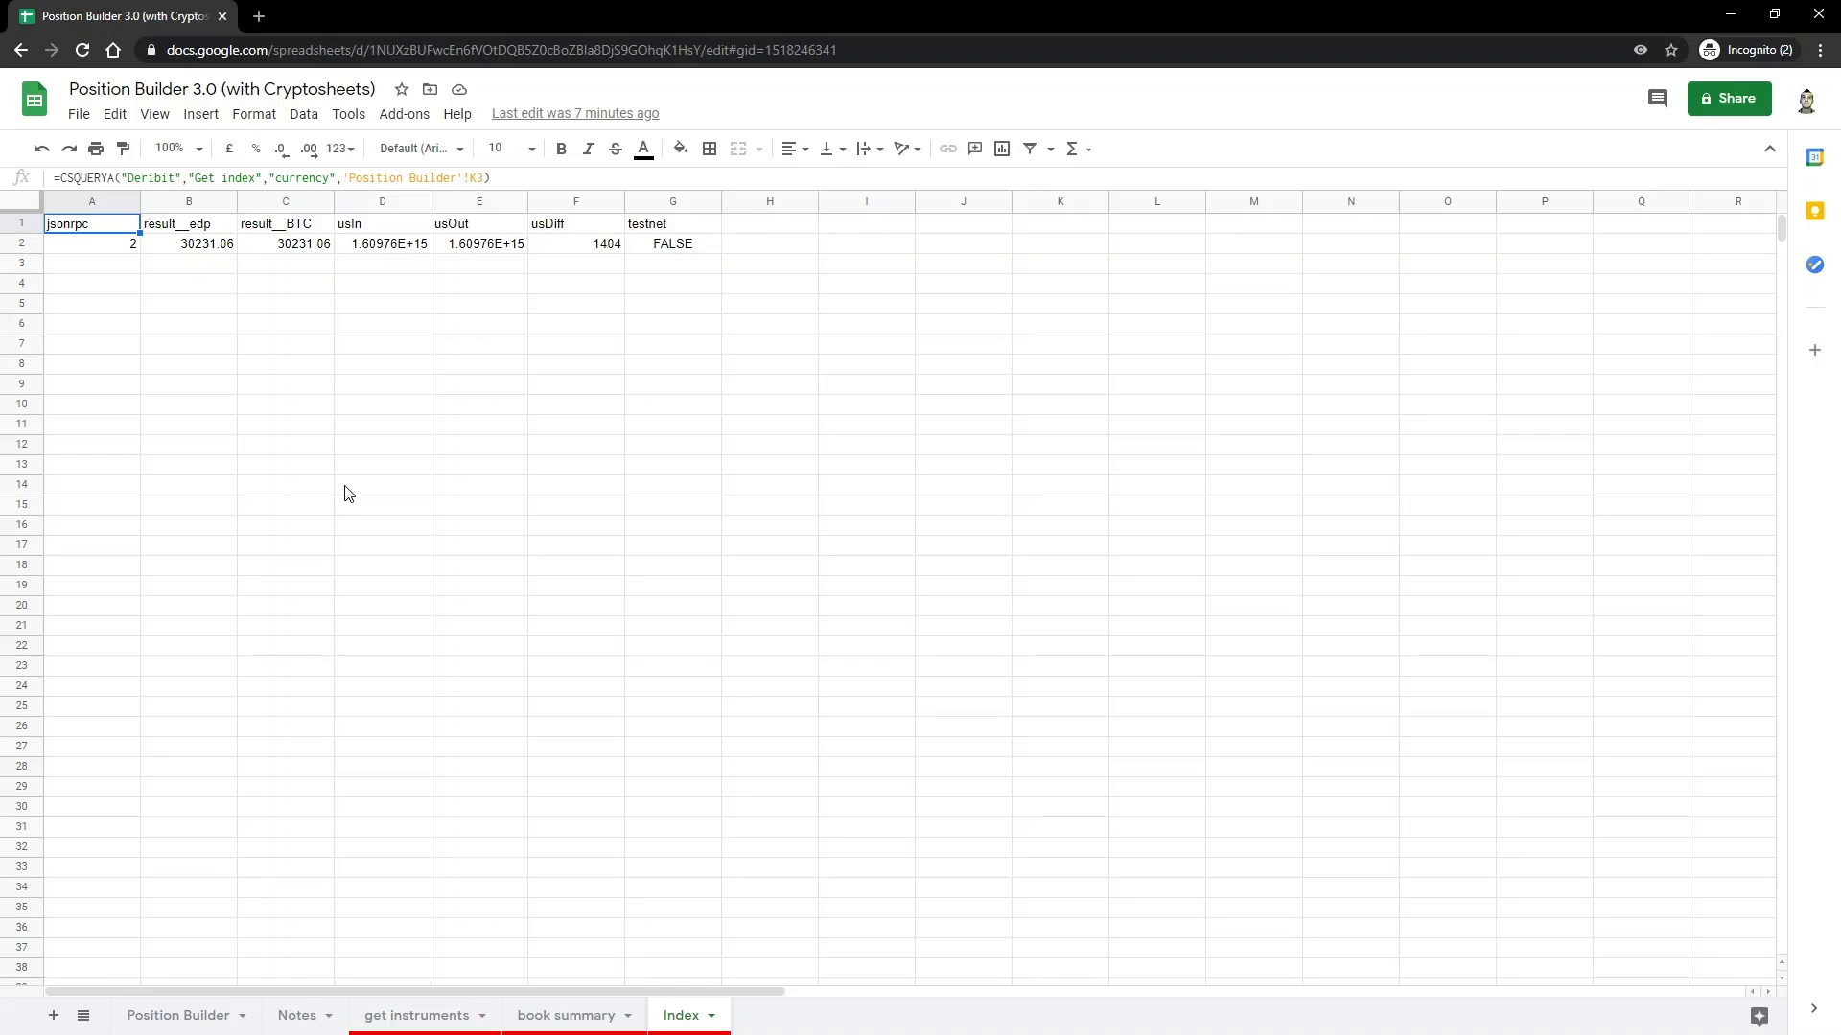
# - Open the book summary sheet and inspect its data, checking A2's volume and A1's query formula
pyautogui.click(580, 1015)
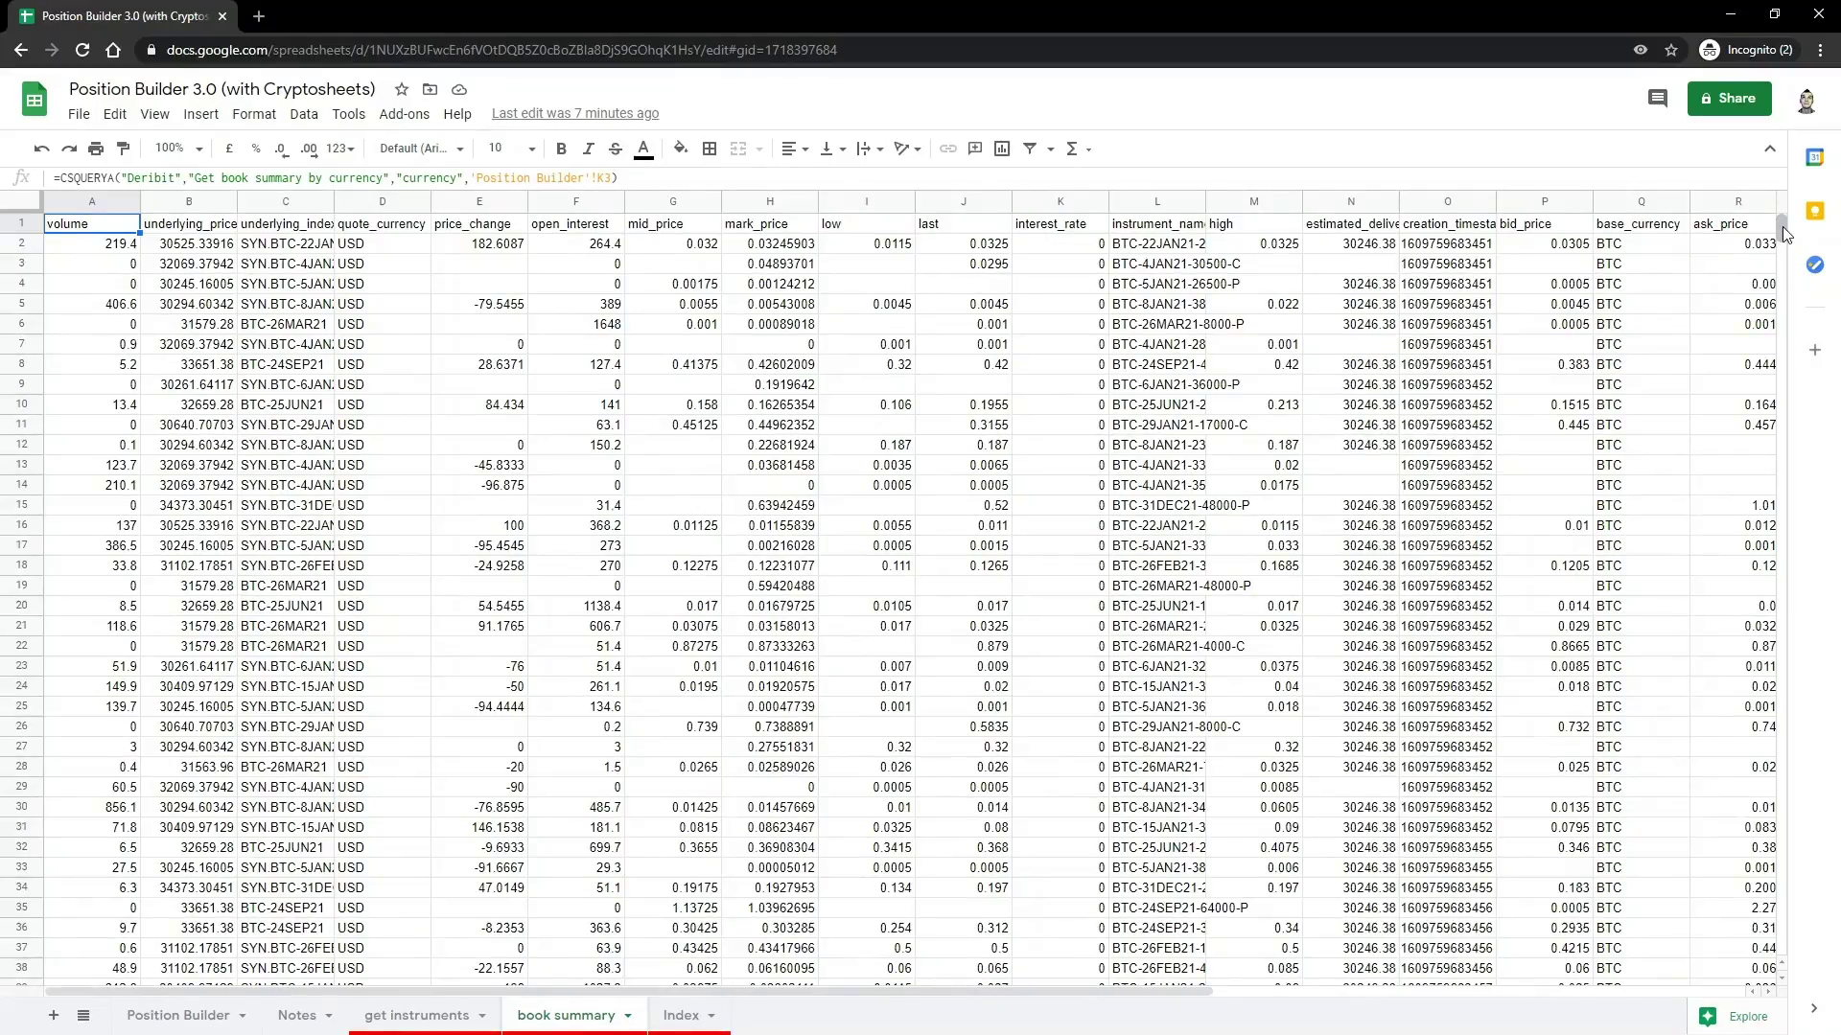
pyautogui.moveTo(1781, 226)
pyautogui.mouseDown()
pyautogui.moveTo(1807, 668)
pyautogui.moveTo(1807, 206)
pyautogui.mouseUp()
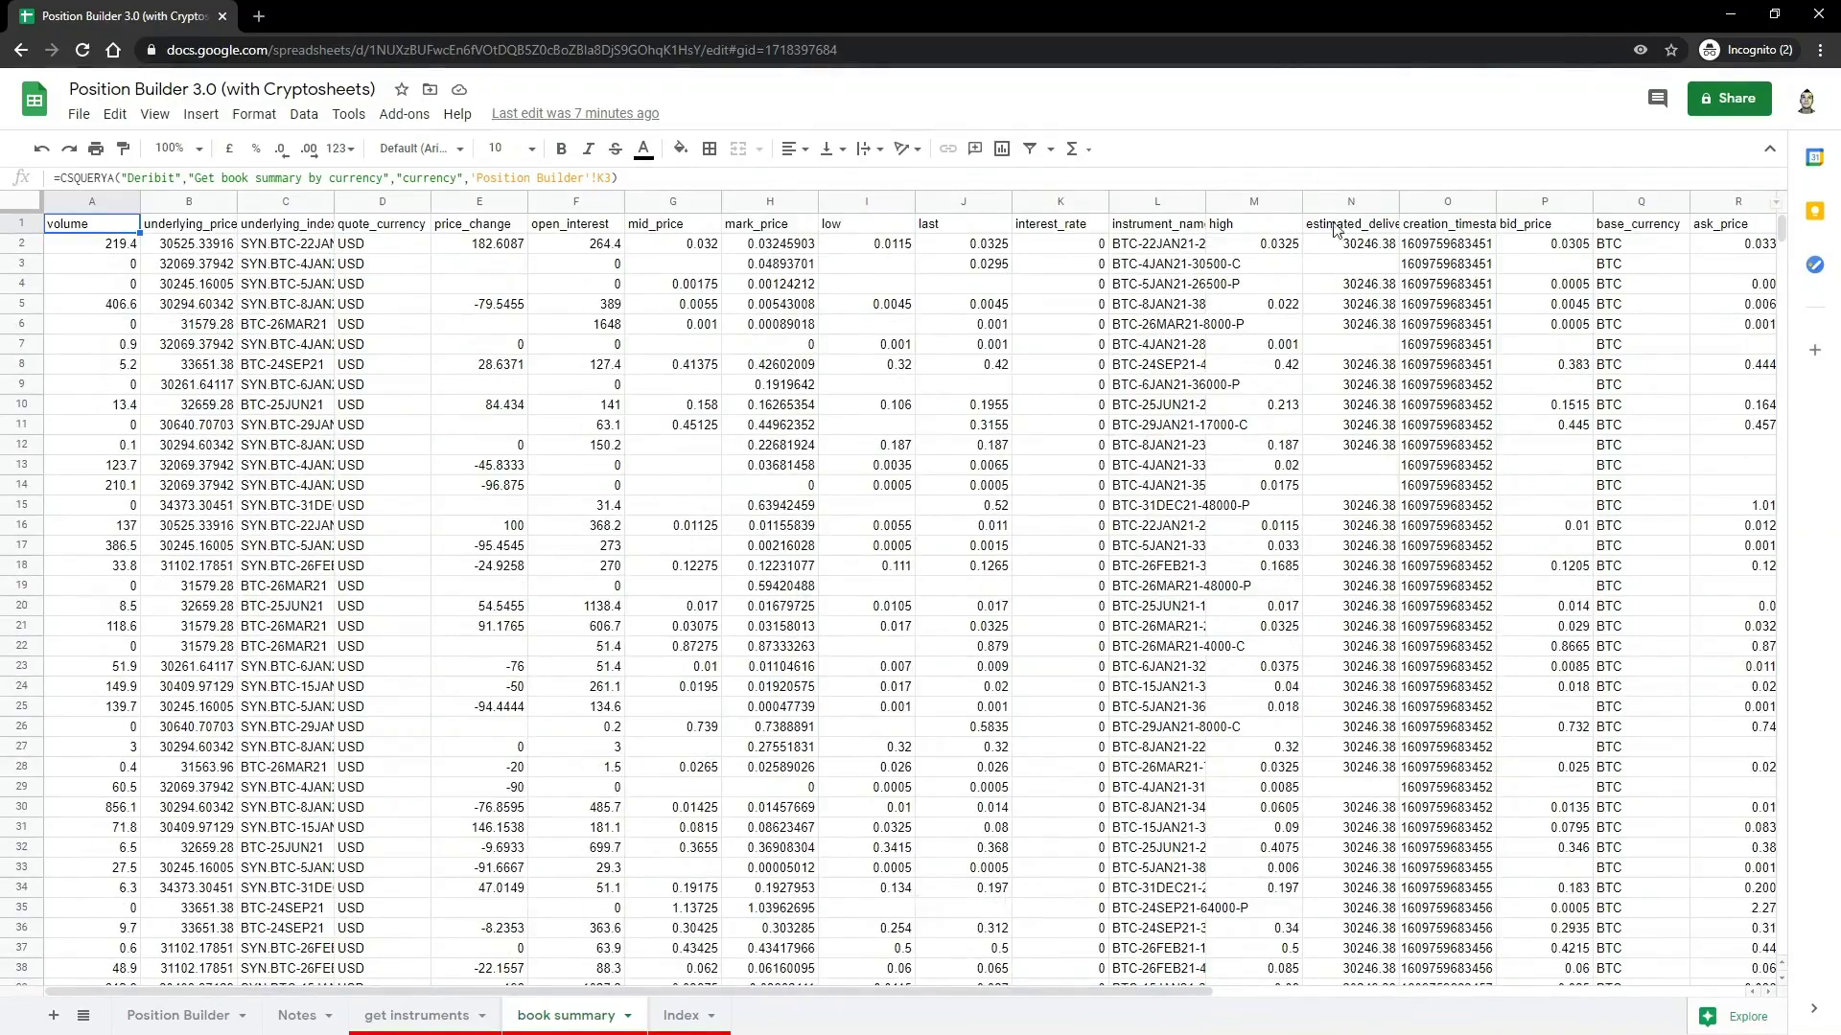
pyautogui.click(107, 249)
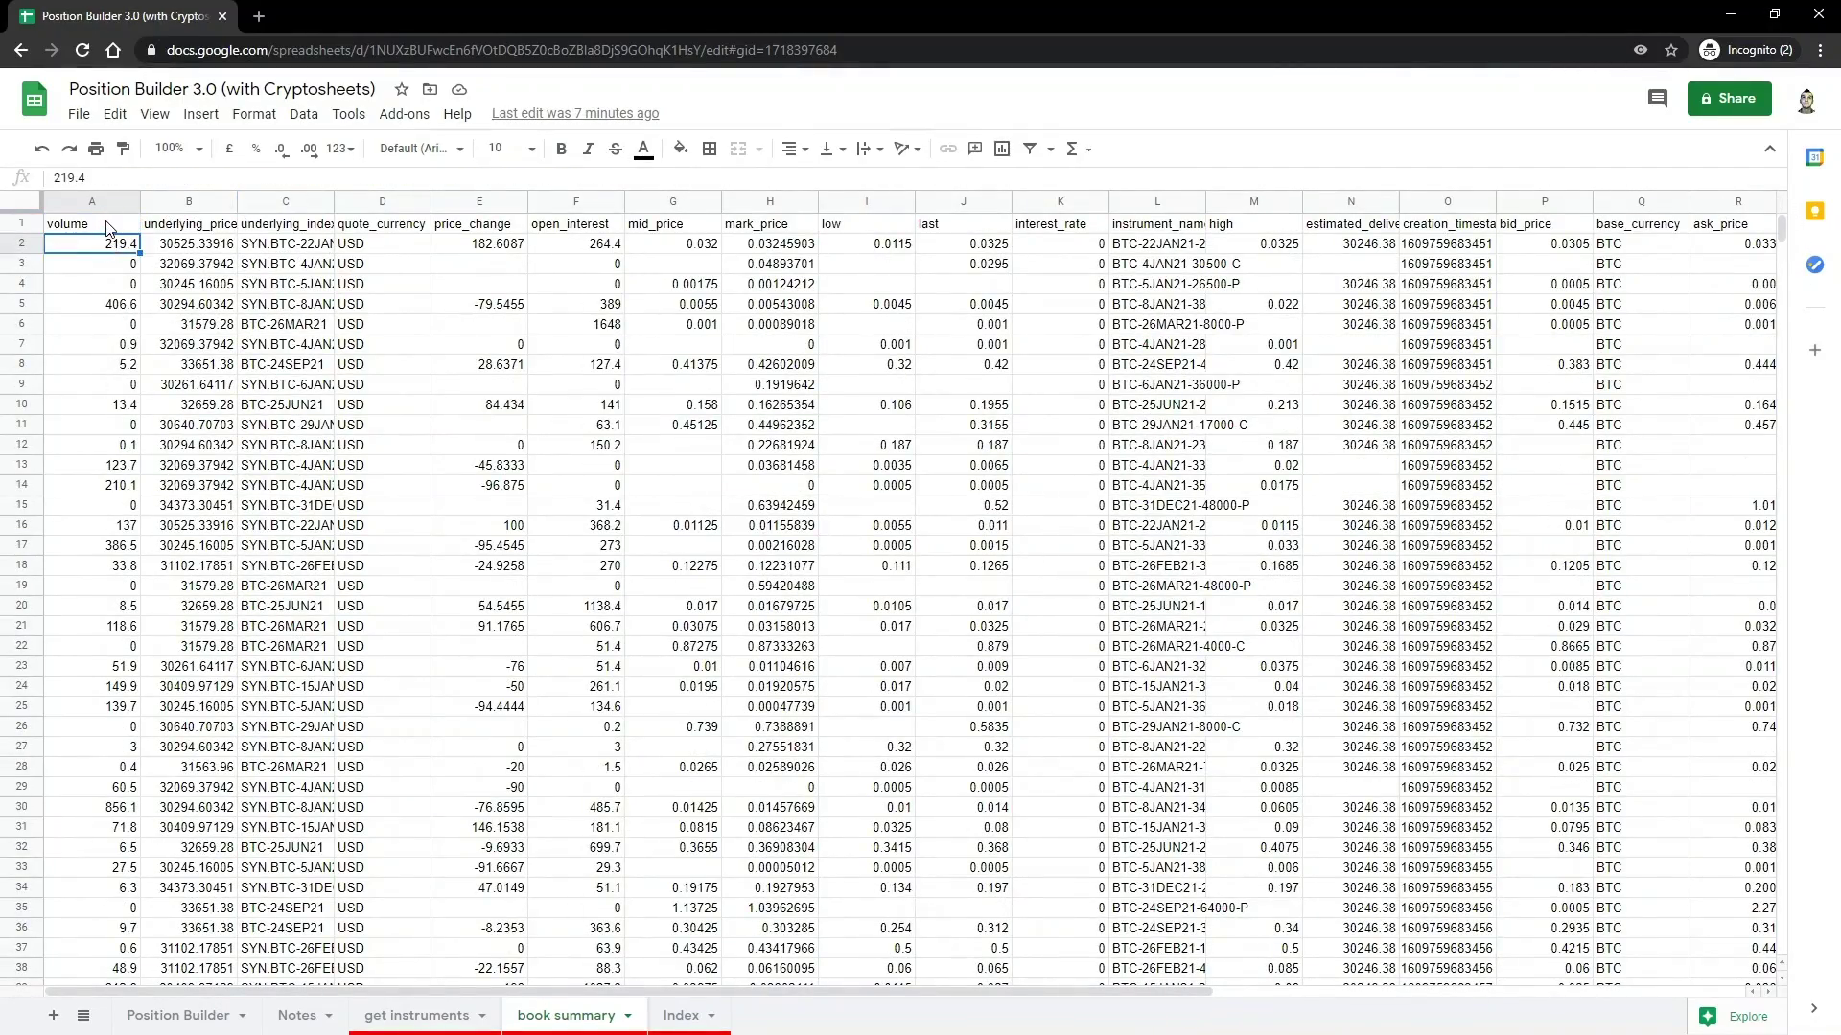
pyautogui.click(108, 228)
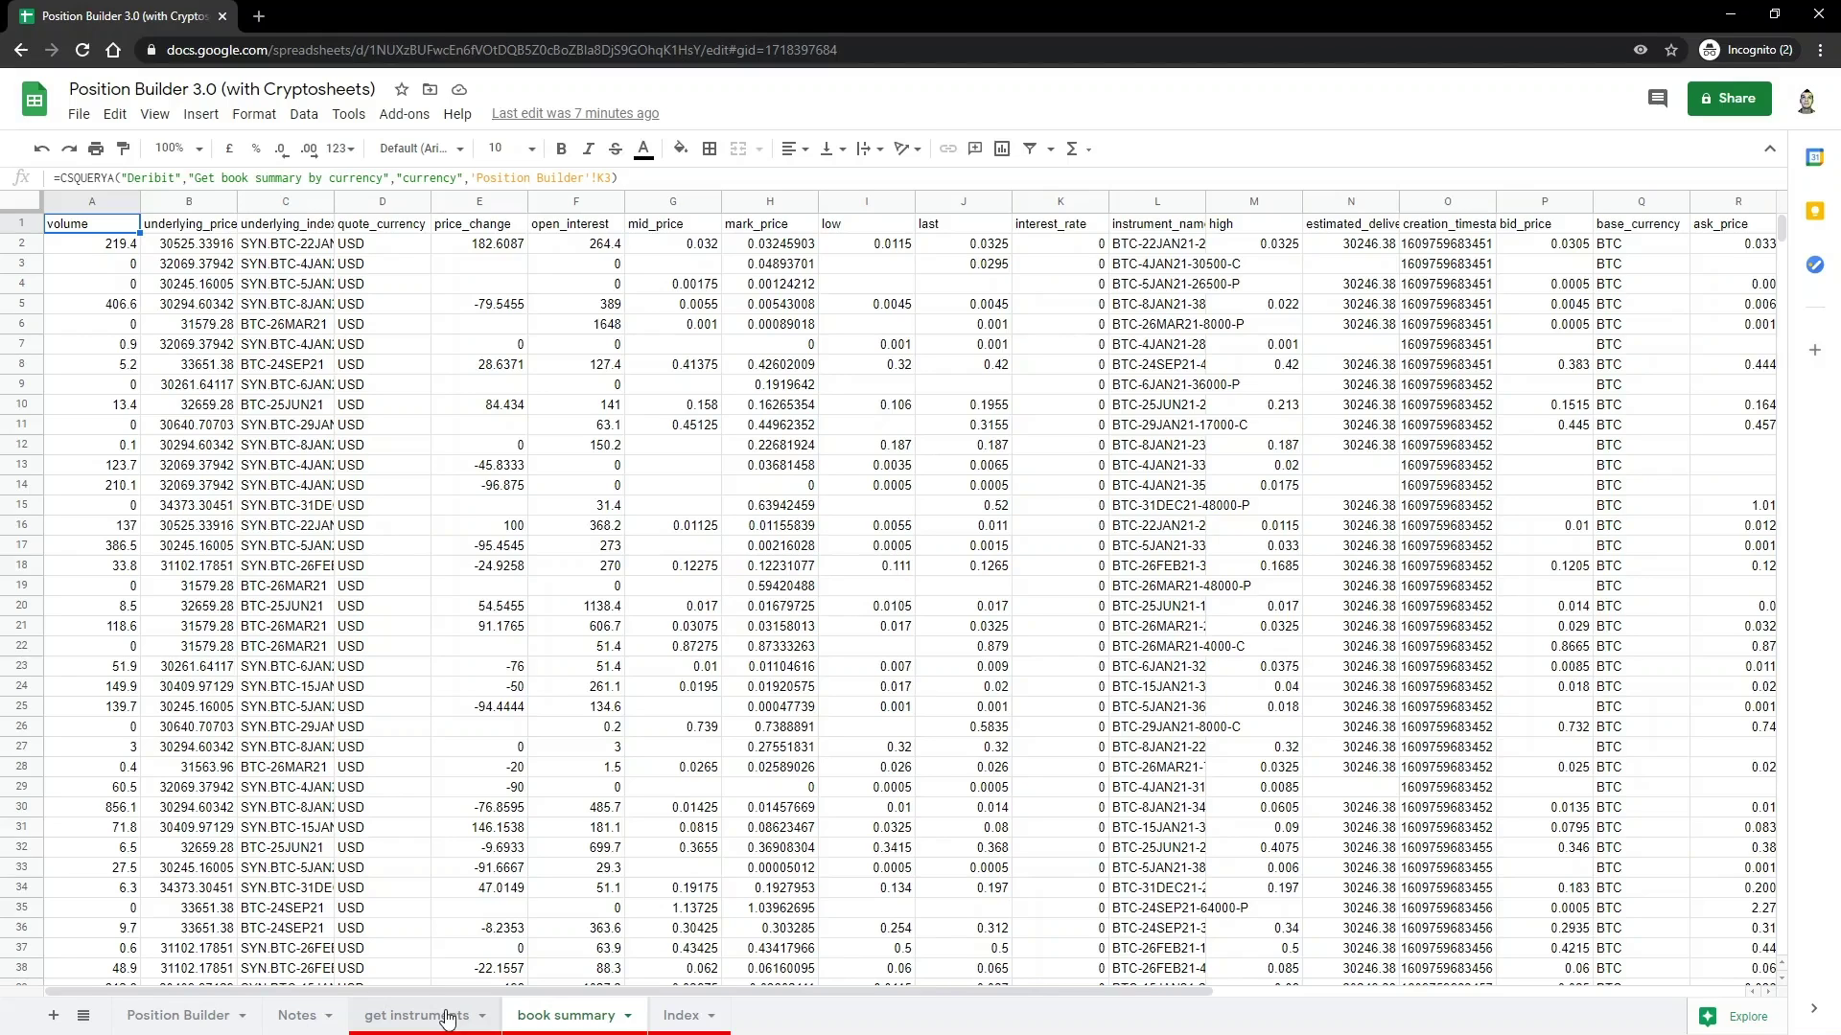
# - Open the get instruments sheet listing BTC options ordered by strike
pyautogui.click(447, 1018)
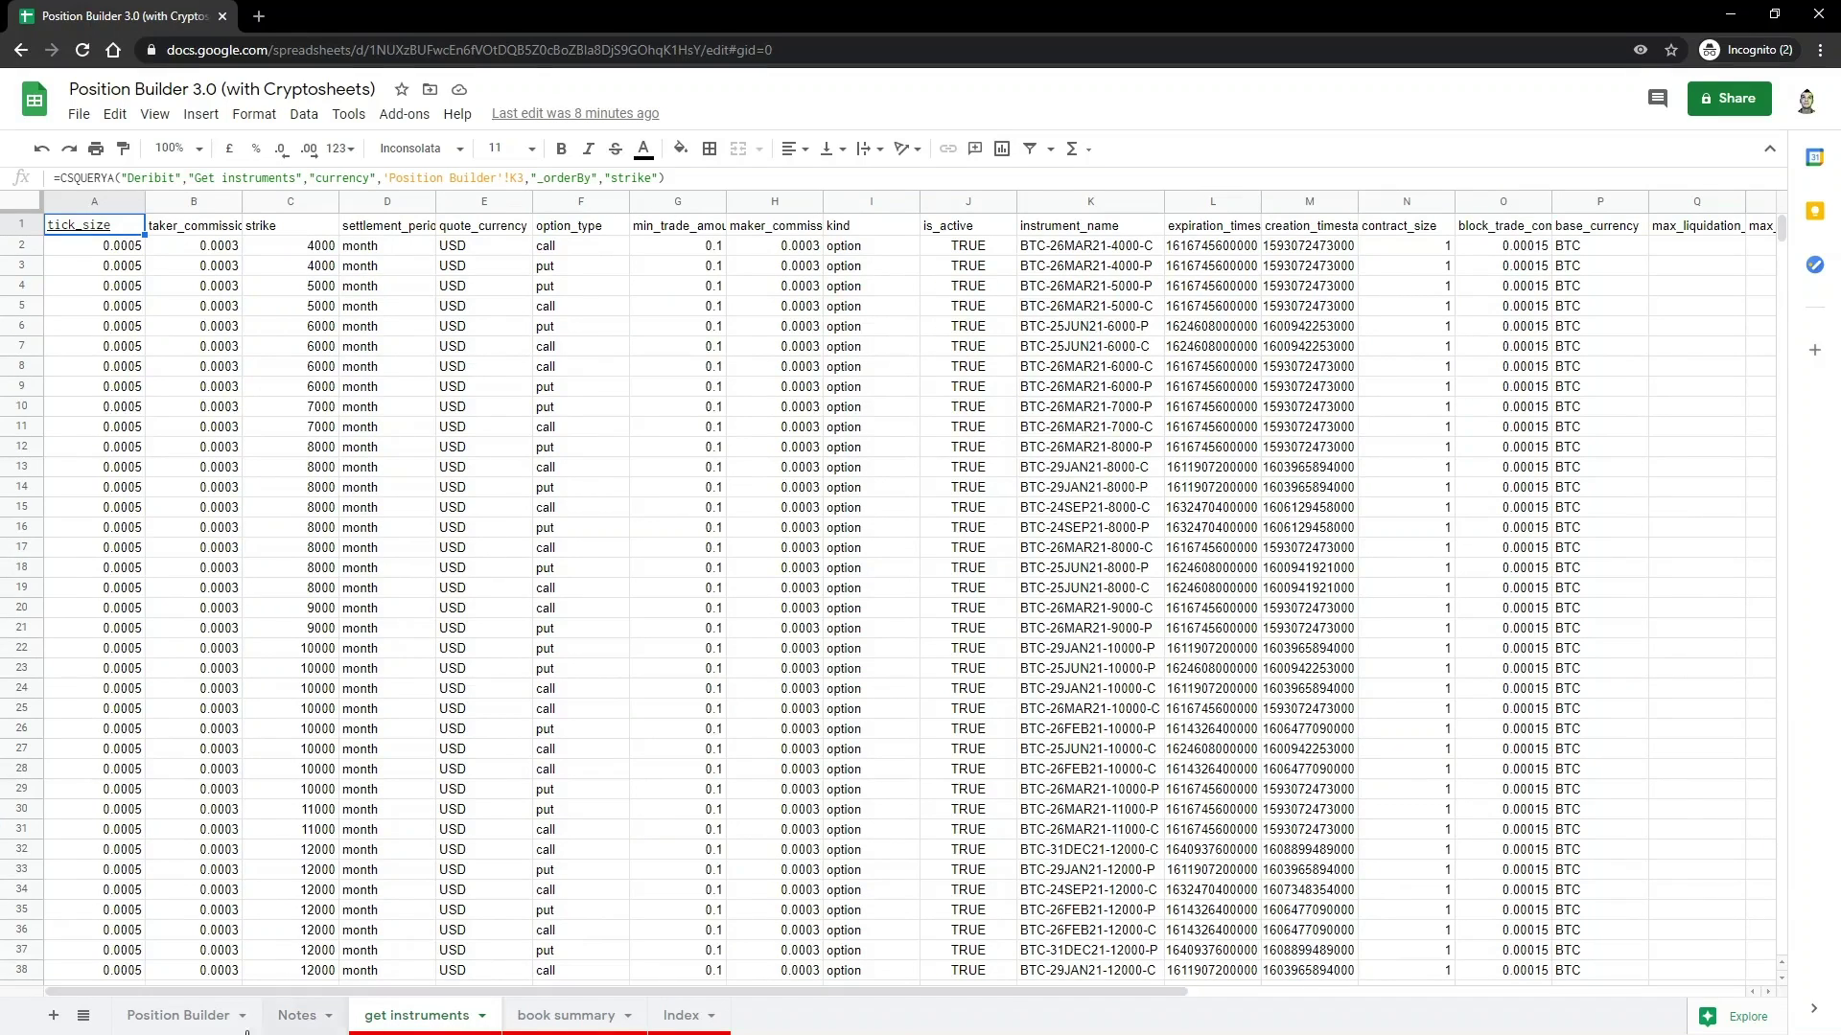
# - Return to the Position Builder sheet showing the short 32000 call and 30000 put
pyautogui.click(210, 1024)
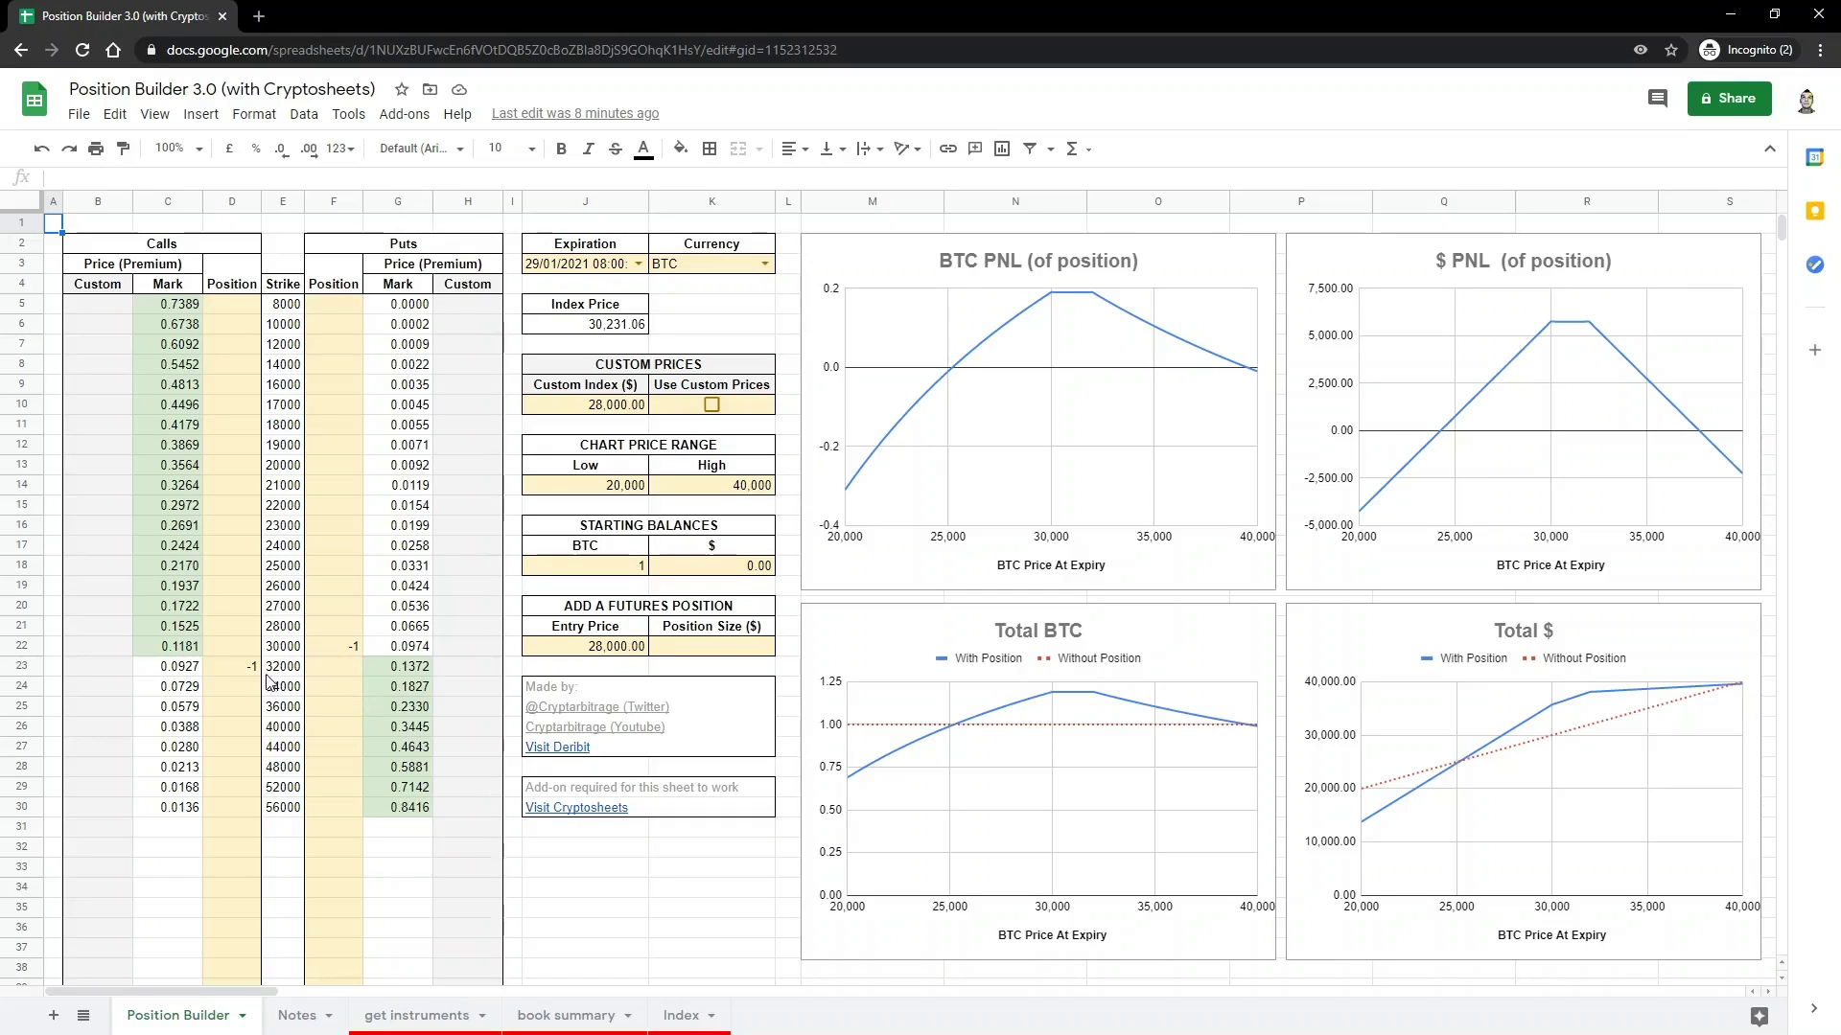
pyautogui.click(332, 652)
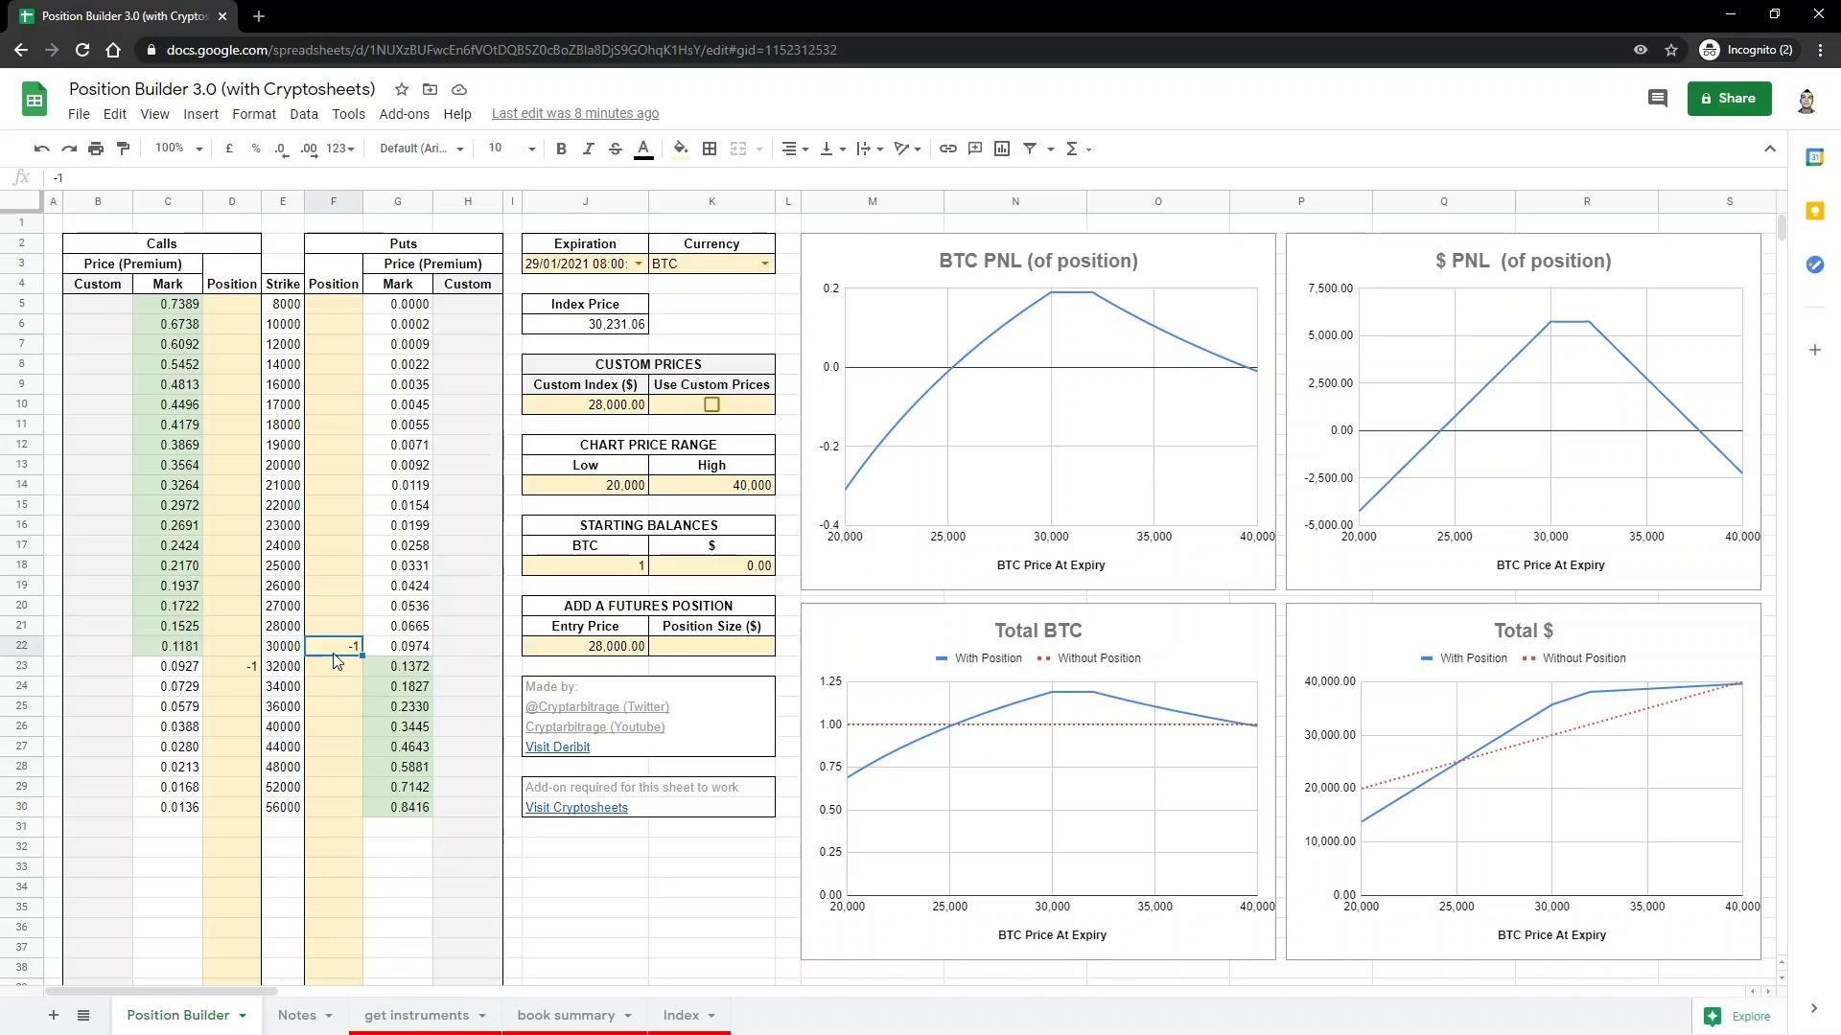
pyautogui.write('1')
pyautogui.press('Return')
pyautogui.click(245, 668)
pyautogui.write('1')
pyautogui.press('Return')
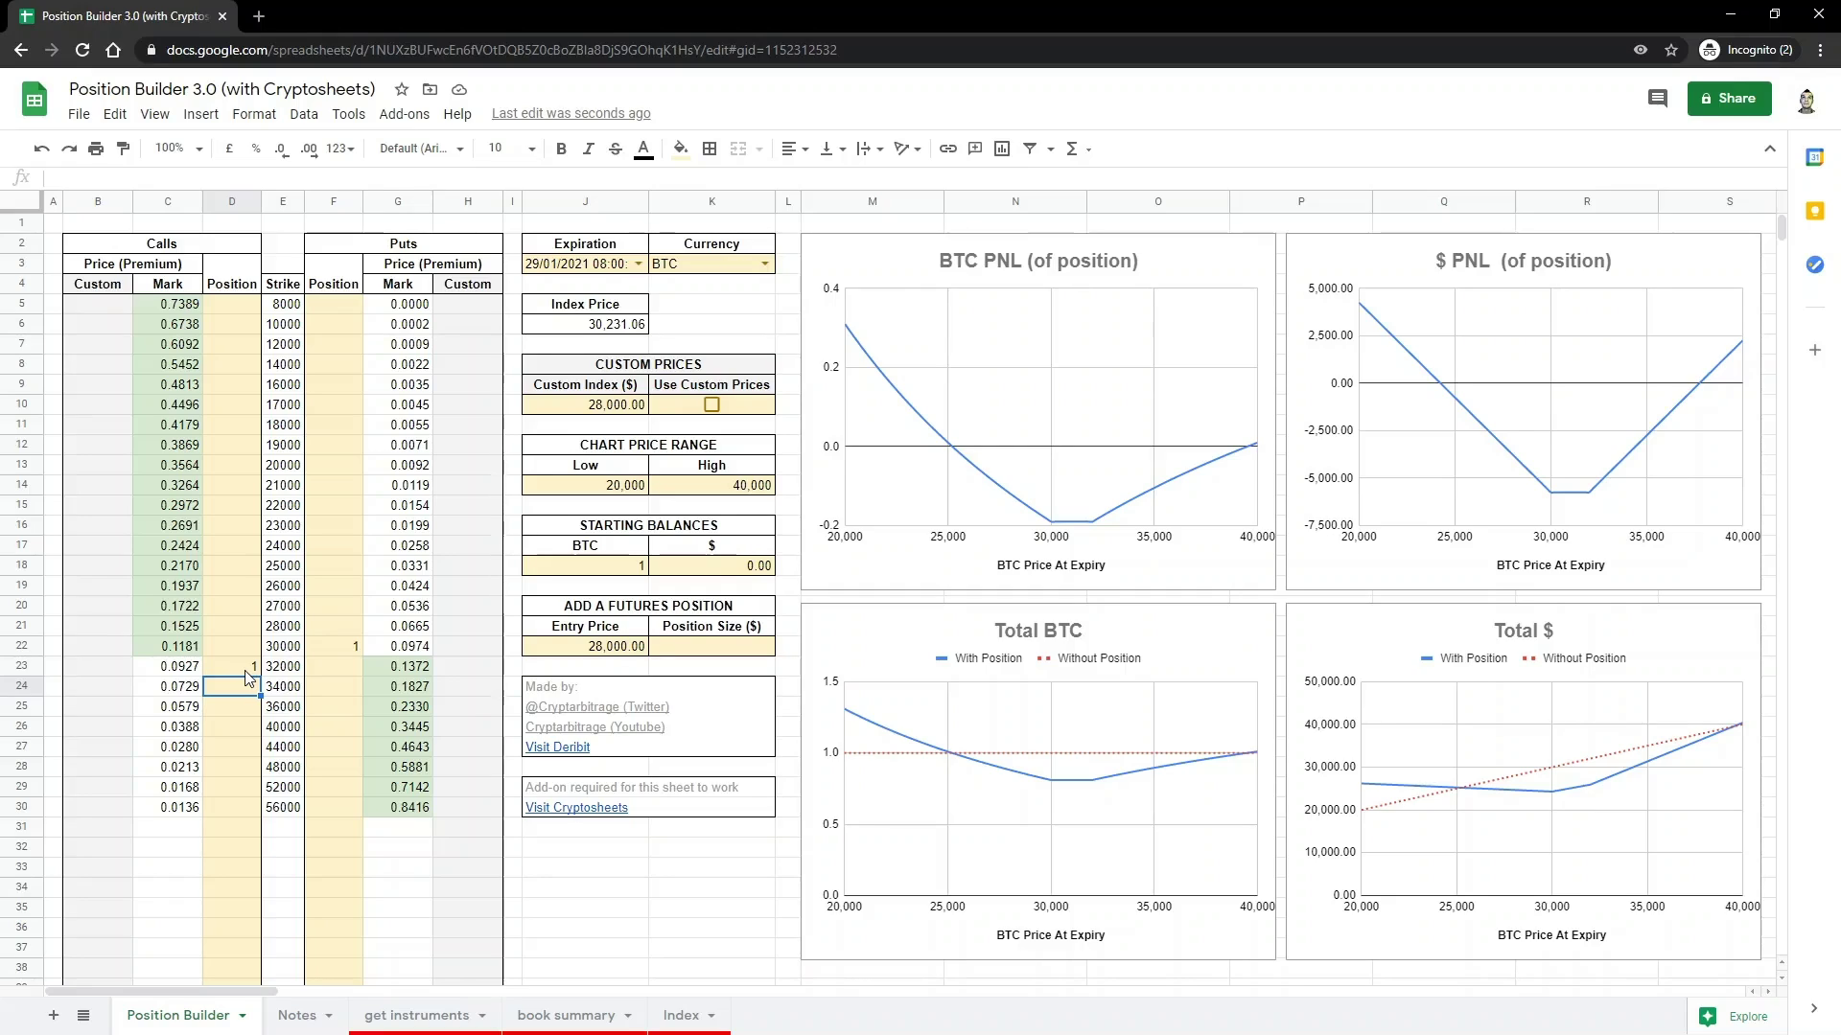
pyautogui.hotkey('ctrl', 'z')
pyautogui.write('-')
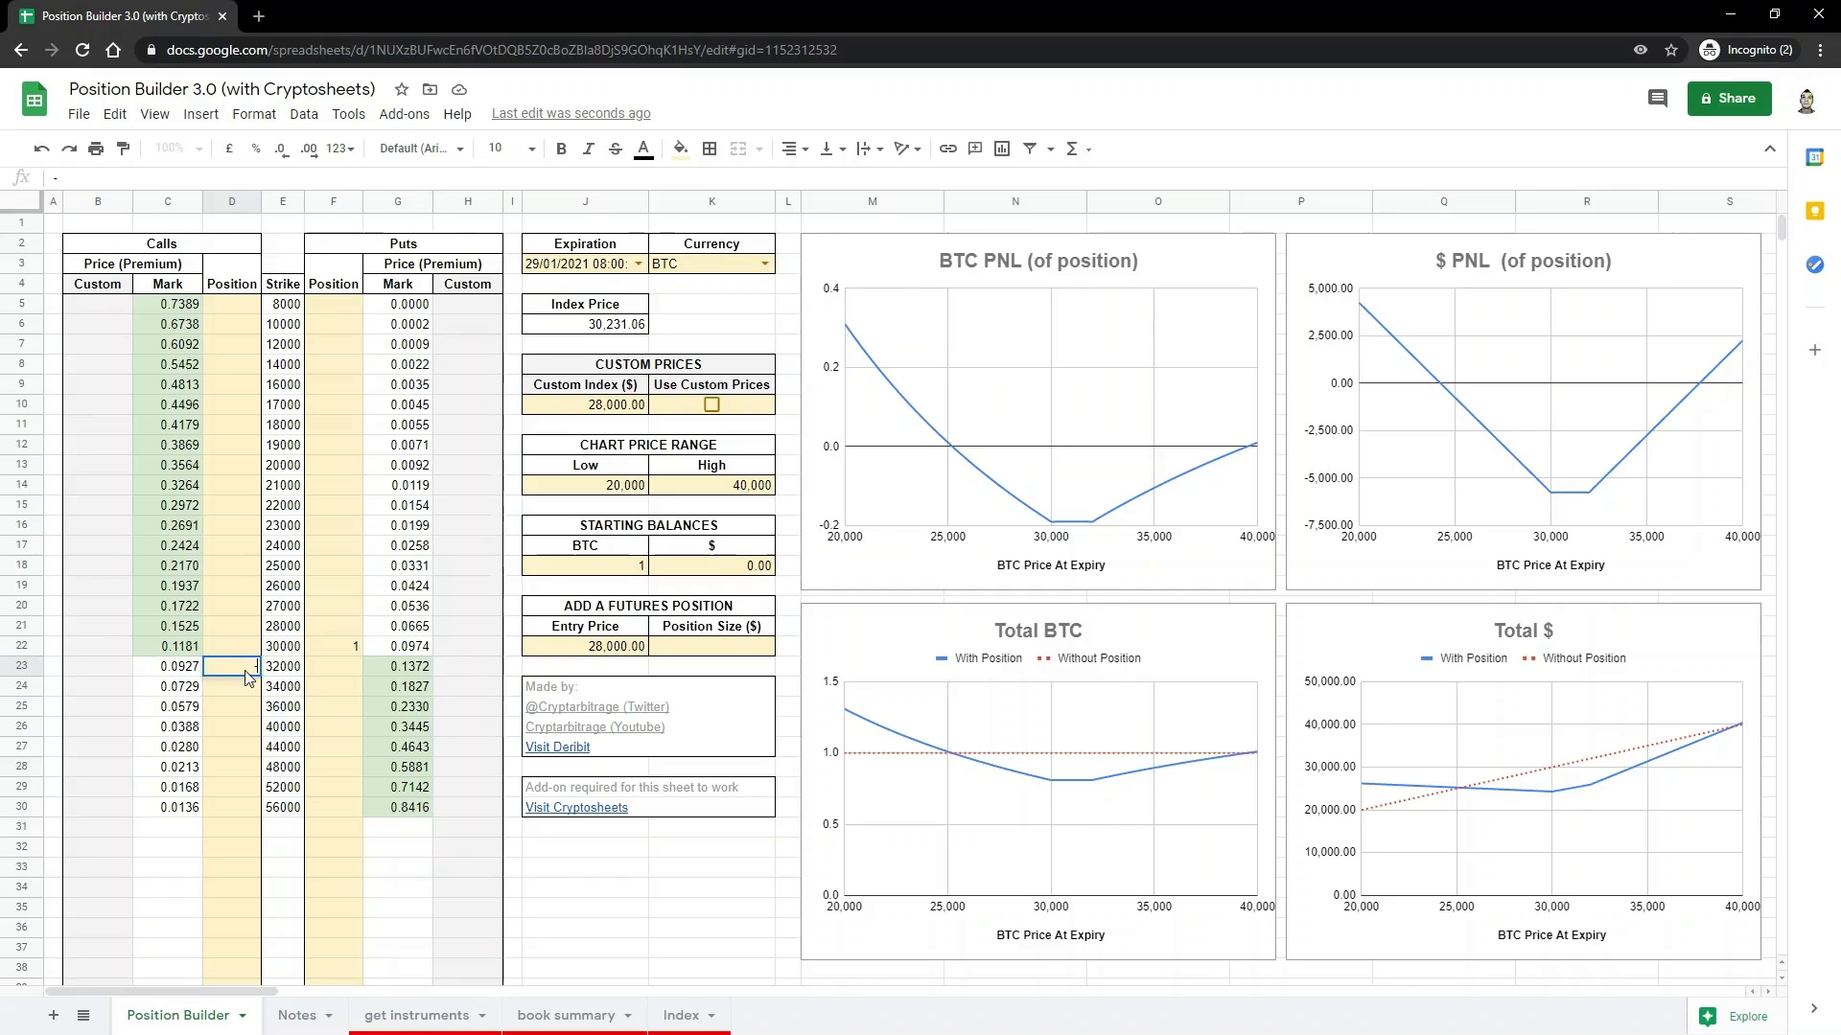
pyautogui.write('1')
pyautogui.press('Return')
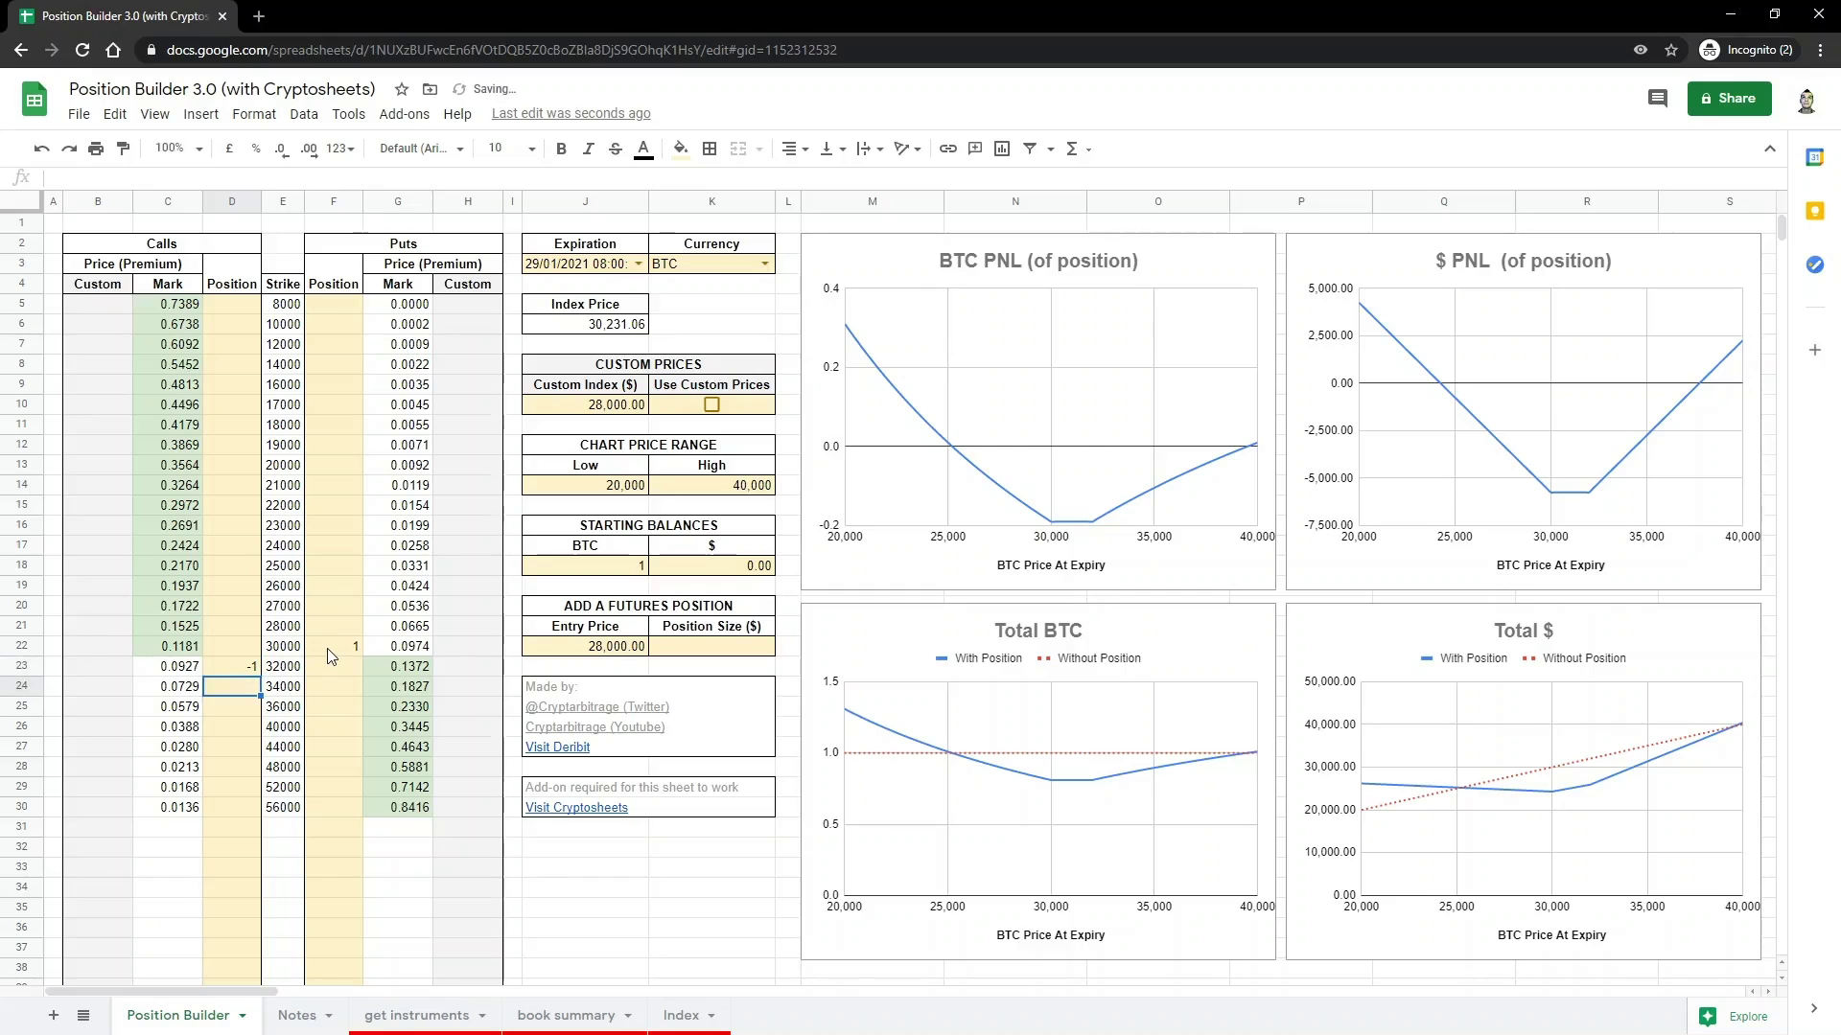
pyautogui.click(329, 651)
pyautogui.write('-1')
pyautogui.press('Return')
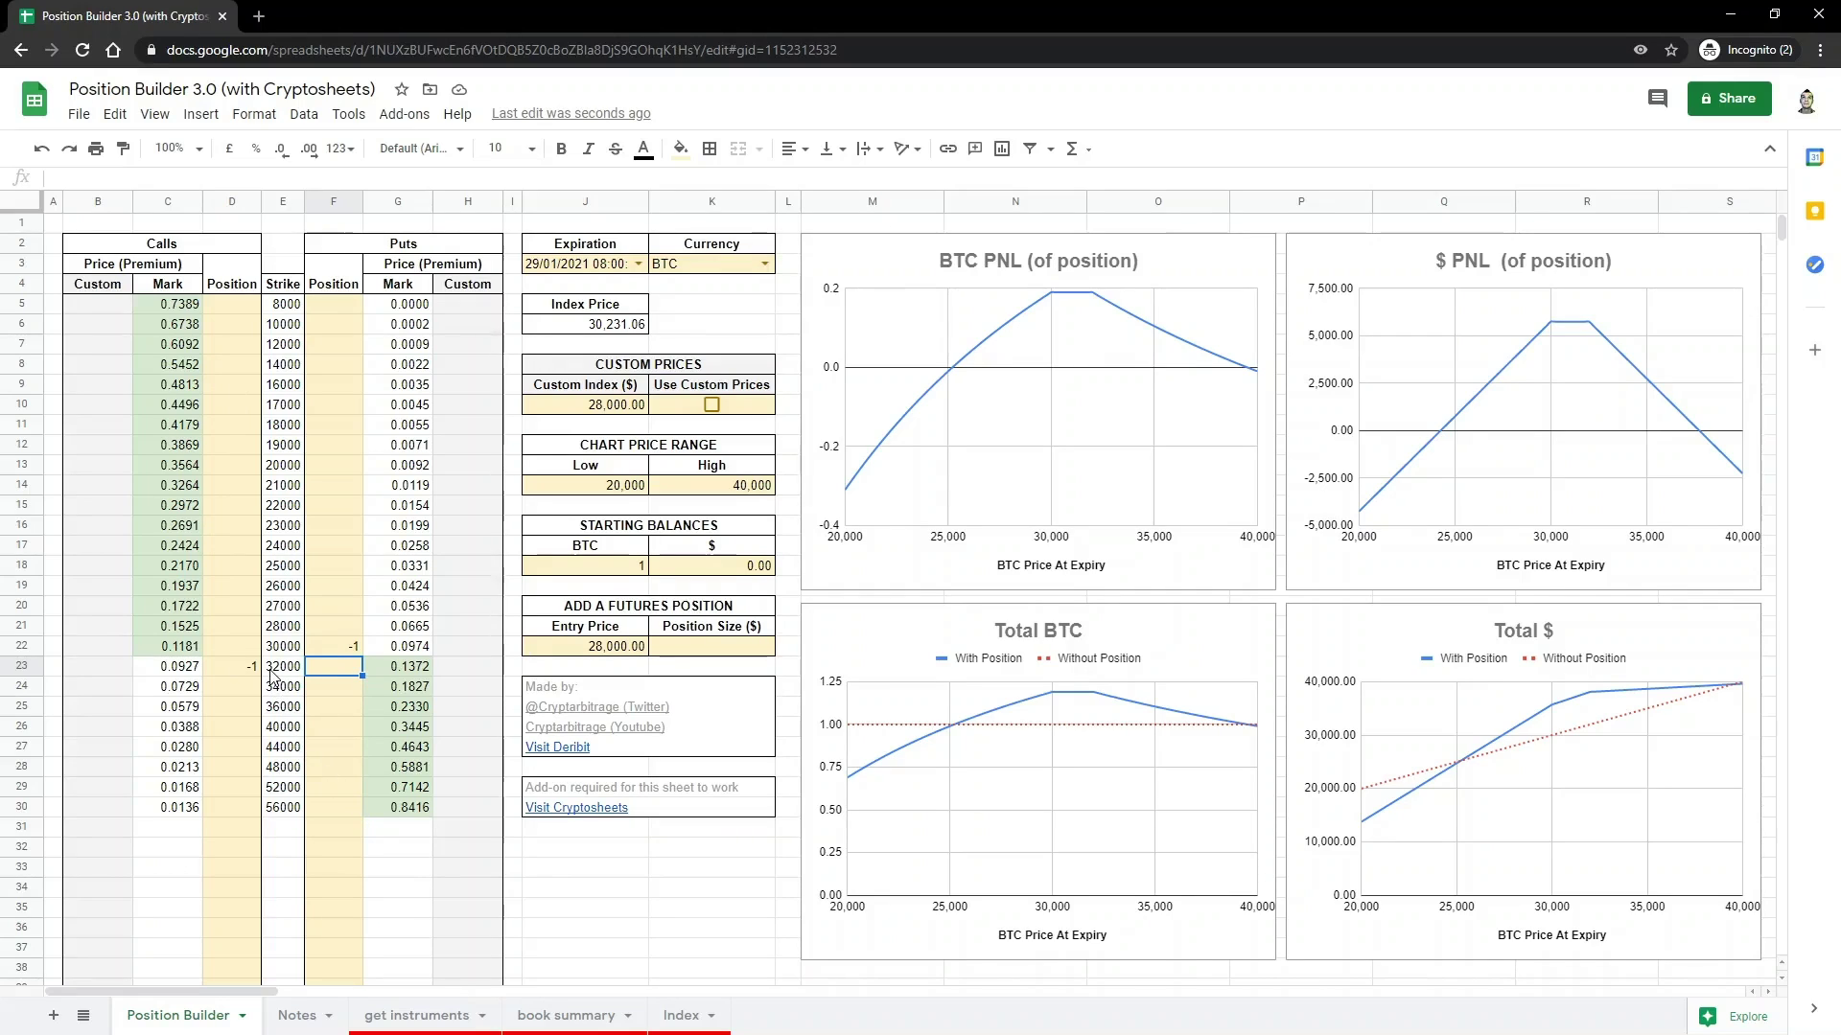
pyautogui.click(638, 264)
pyautogui.click(590, 386)
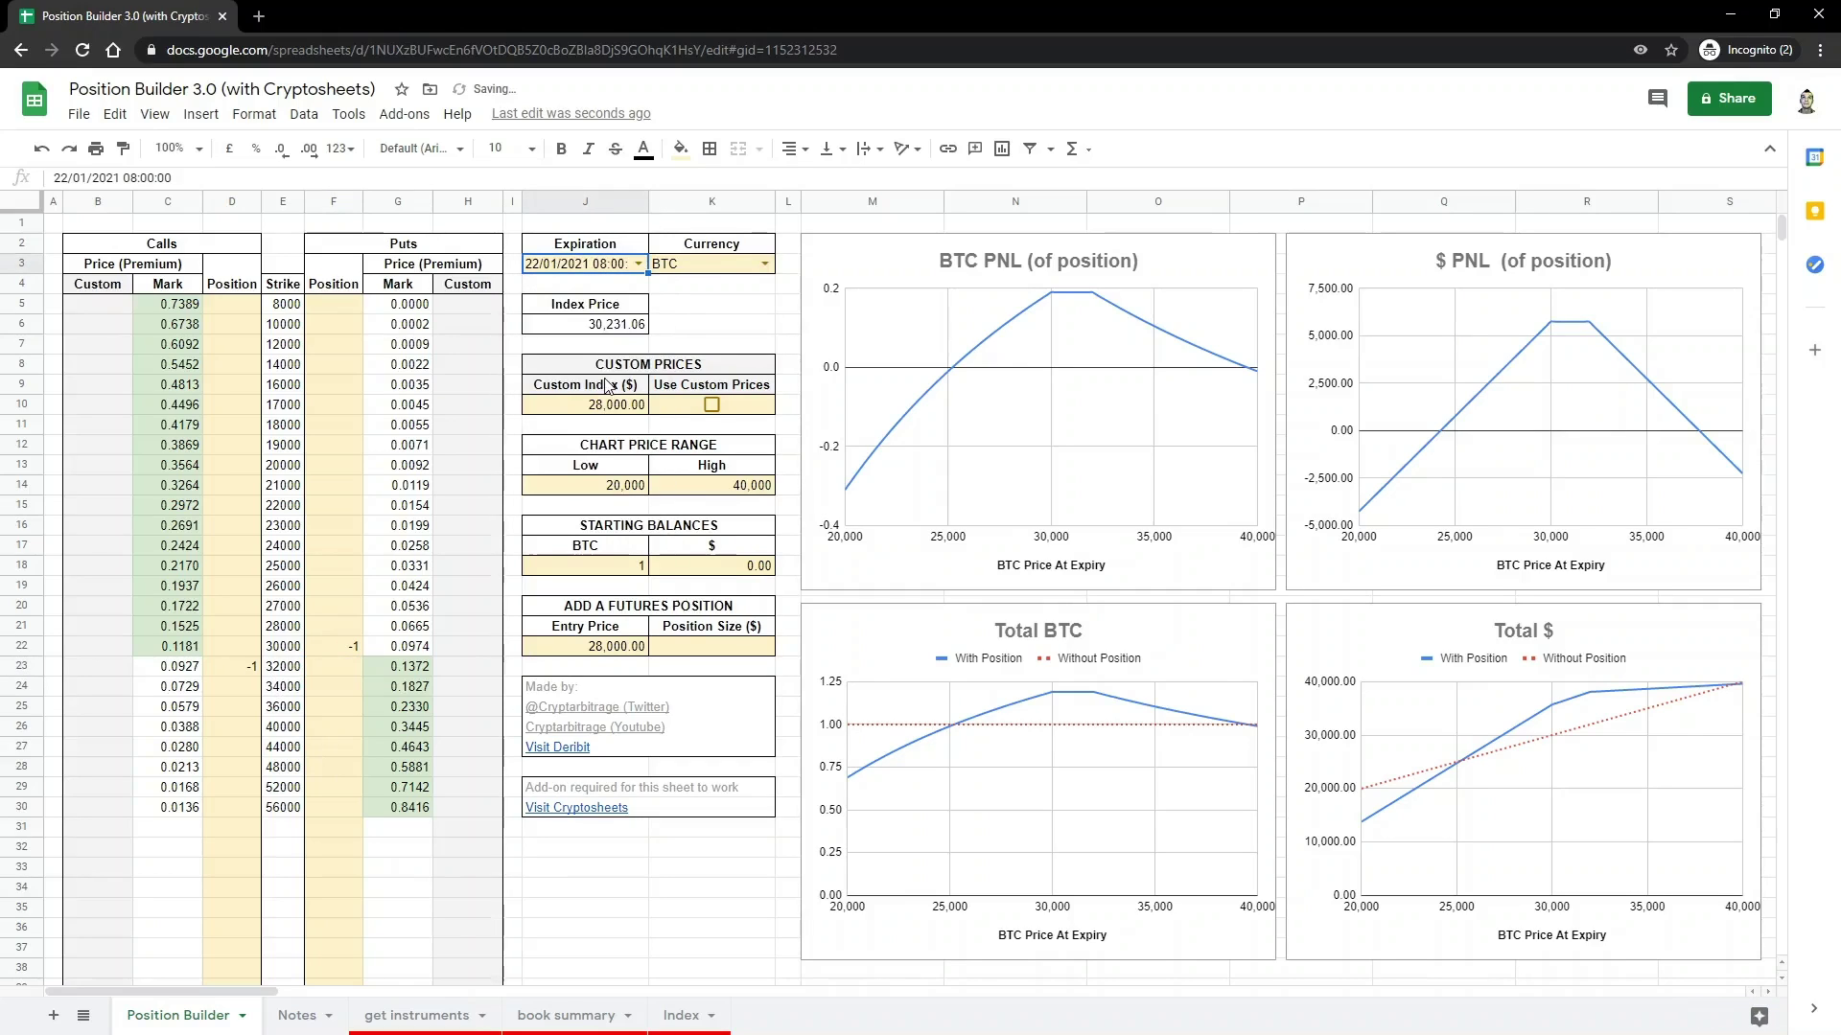
pyautogui.click(638, 265)
pyautogui.click(606, 412)
# - Give the 30000 put a custom premium of 0.09 and enable Use Custom Prices
pyautogui.click(482, 656)
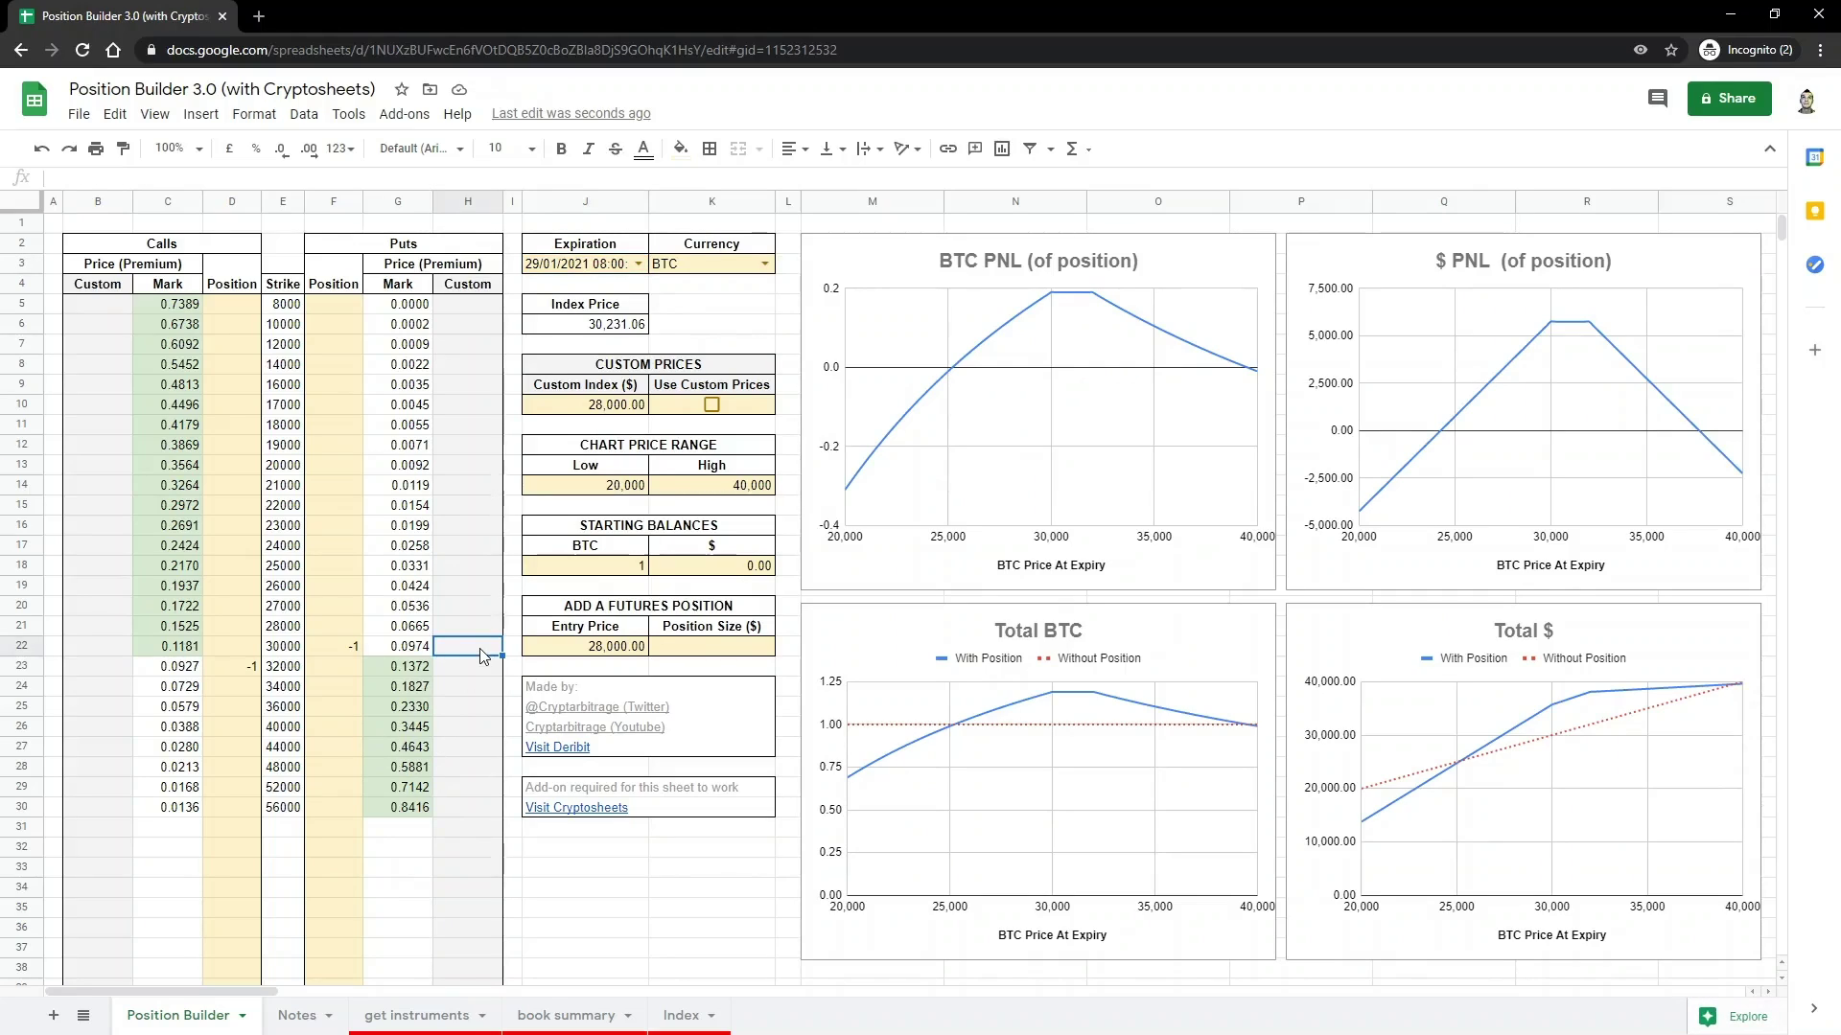
pyautogui.doubleClick(481, 648)
pyautogui.write('.09')
pyautogui.press('Return')
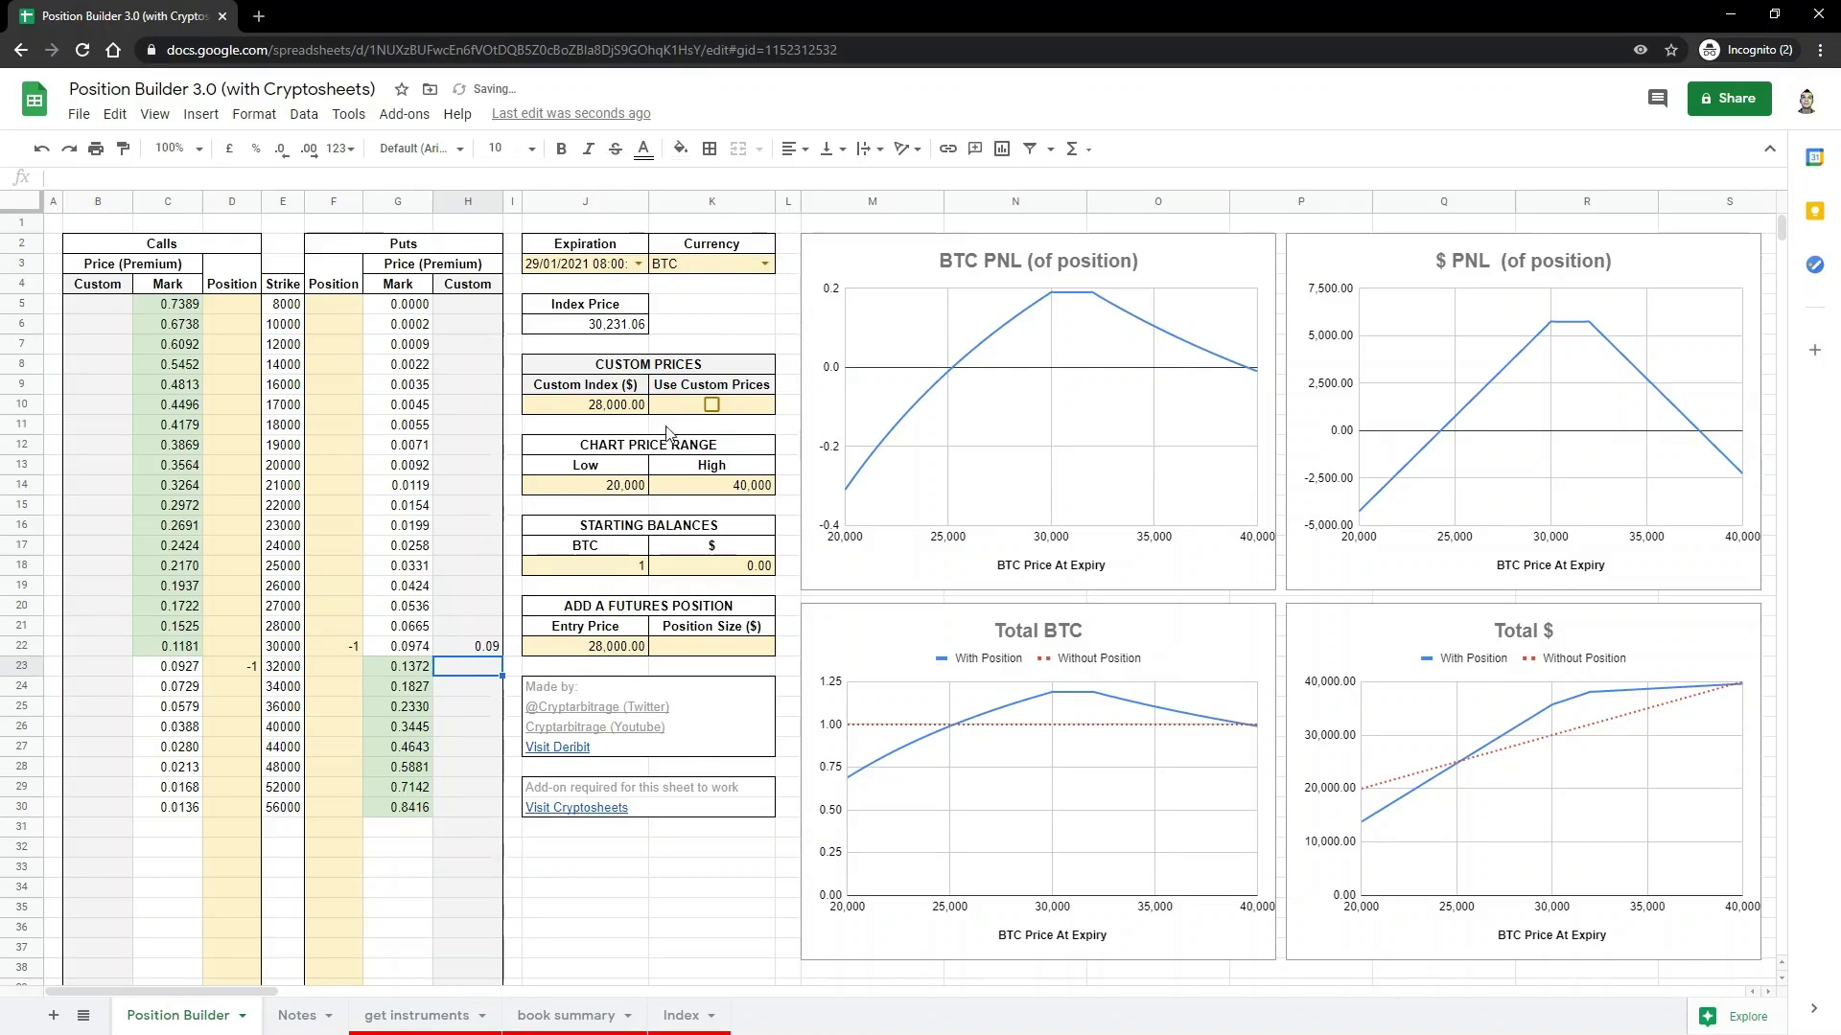
pyautogui.click(711, 404)
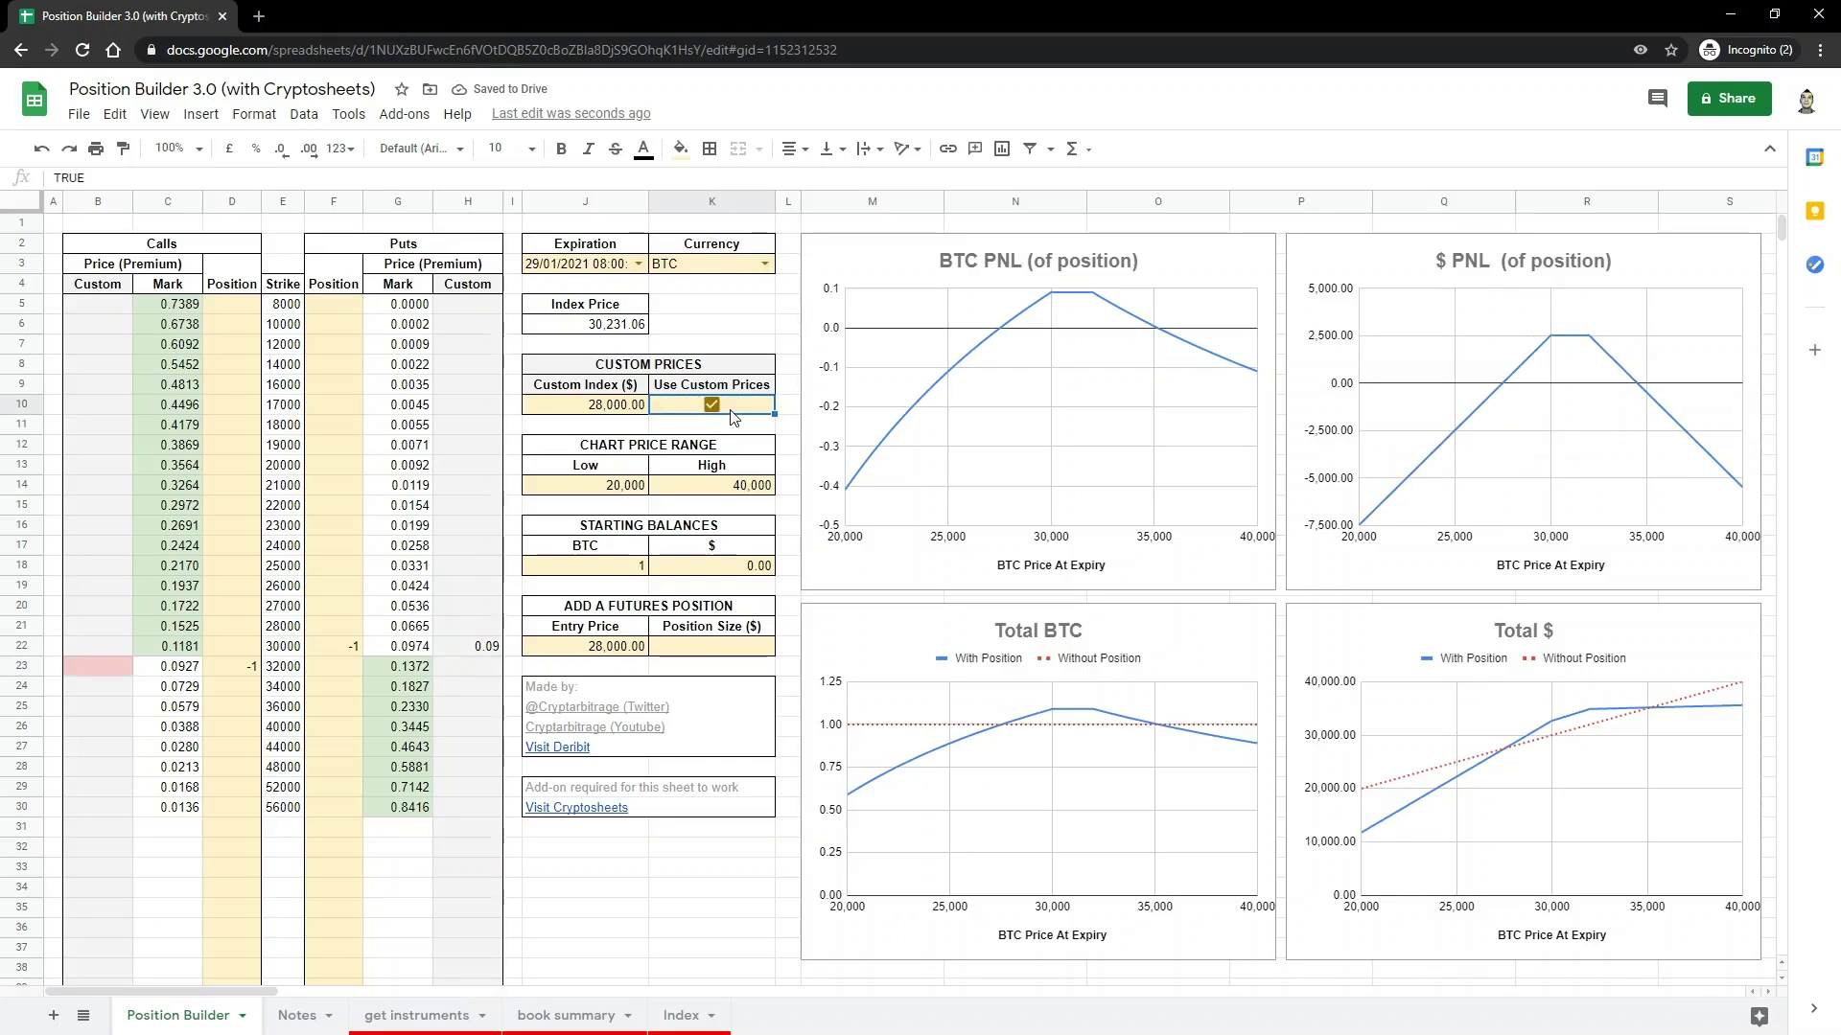
# - Give the 32000 call a custom premium of 0.09
pyautogui.click(112, 665)
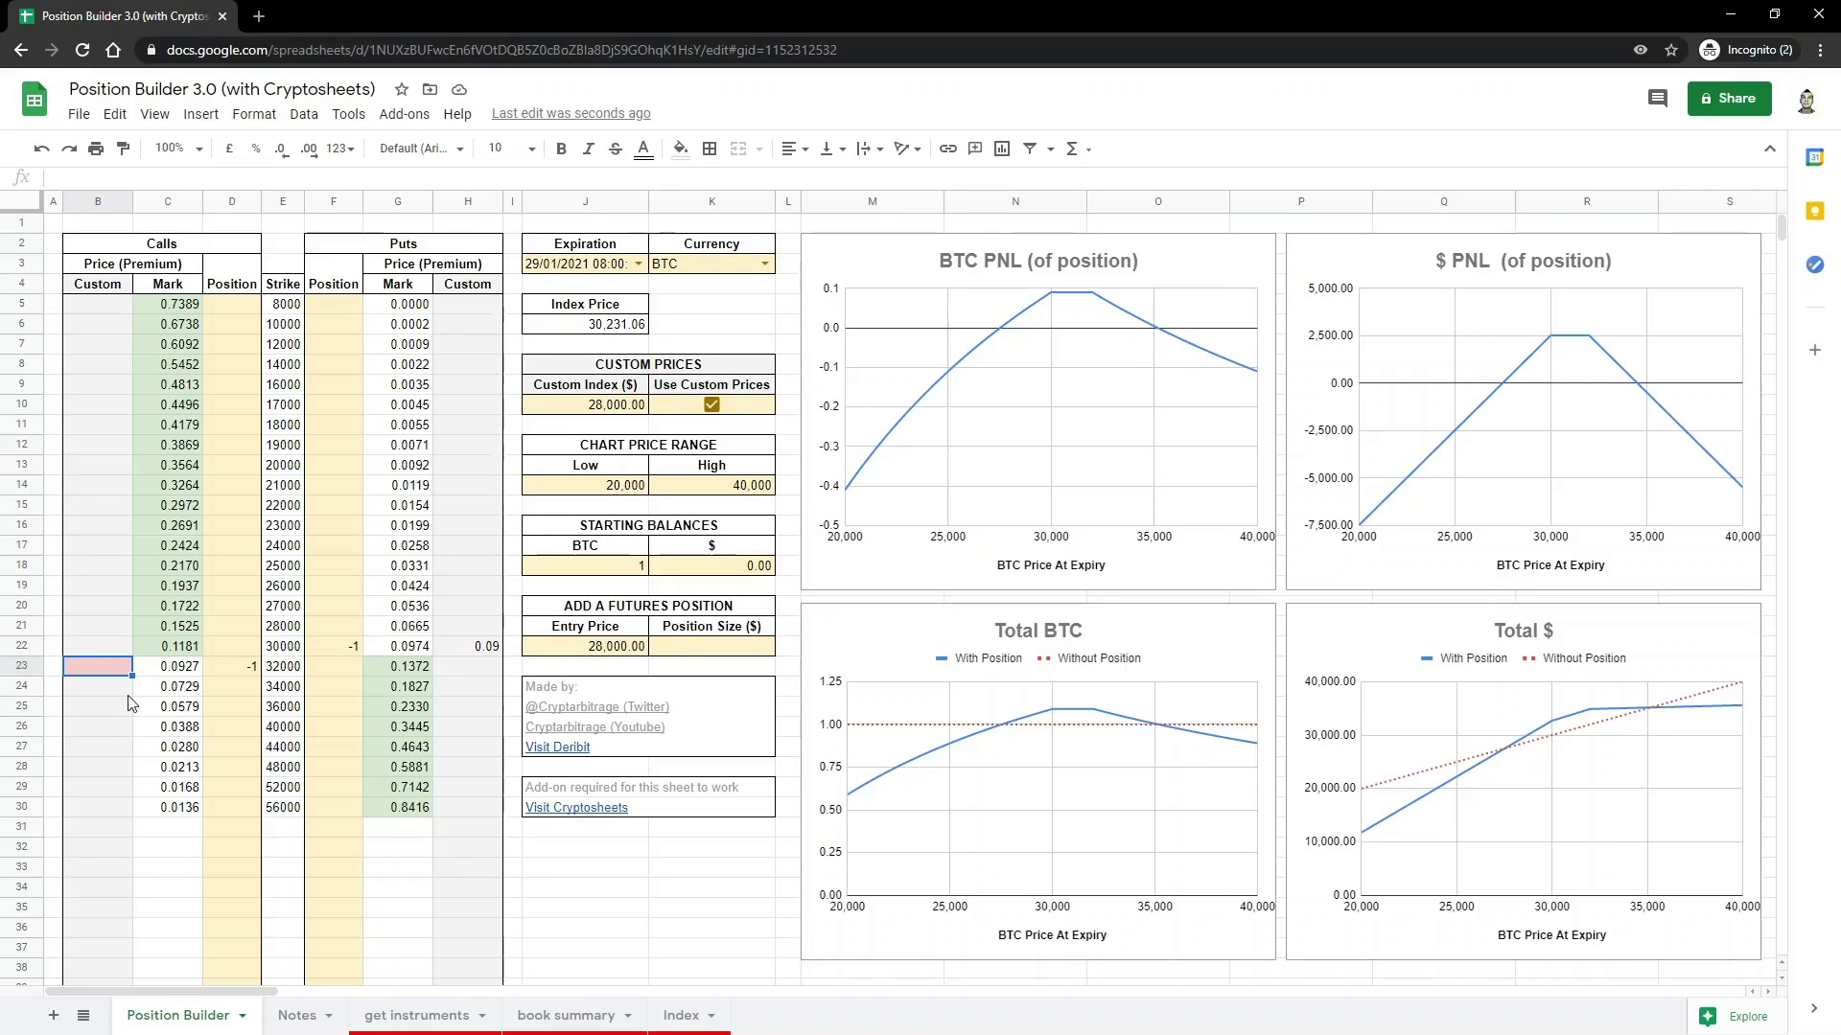
pyautogui.write('.09')
pyautogui.press('Return')
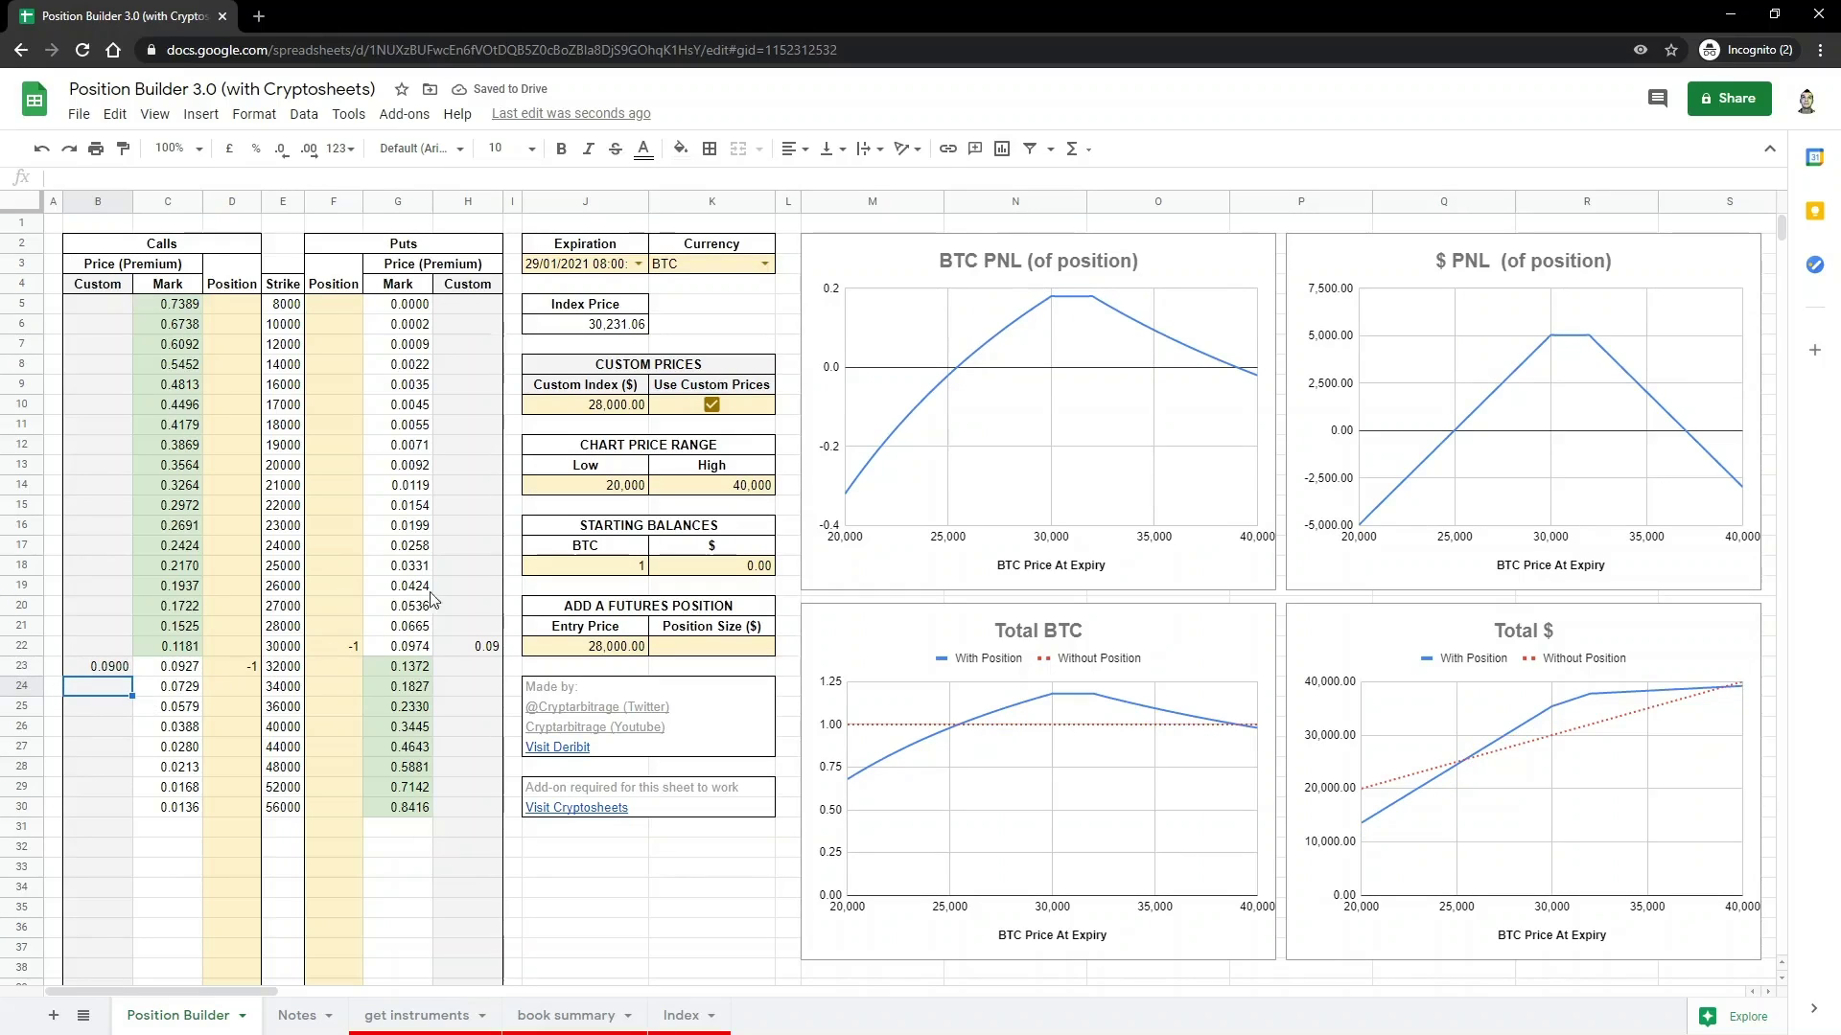
# - Try custom index prices of 30,000 and 25,000, settling on 28,000
pyautogui.click(608, 410)
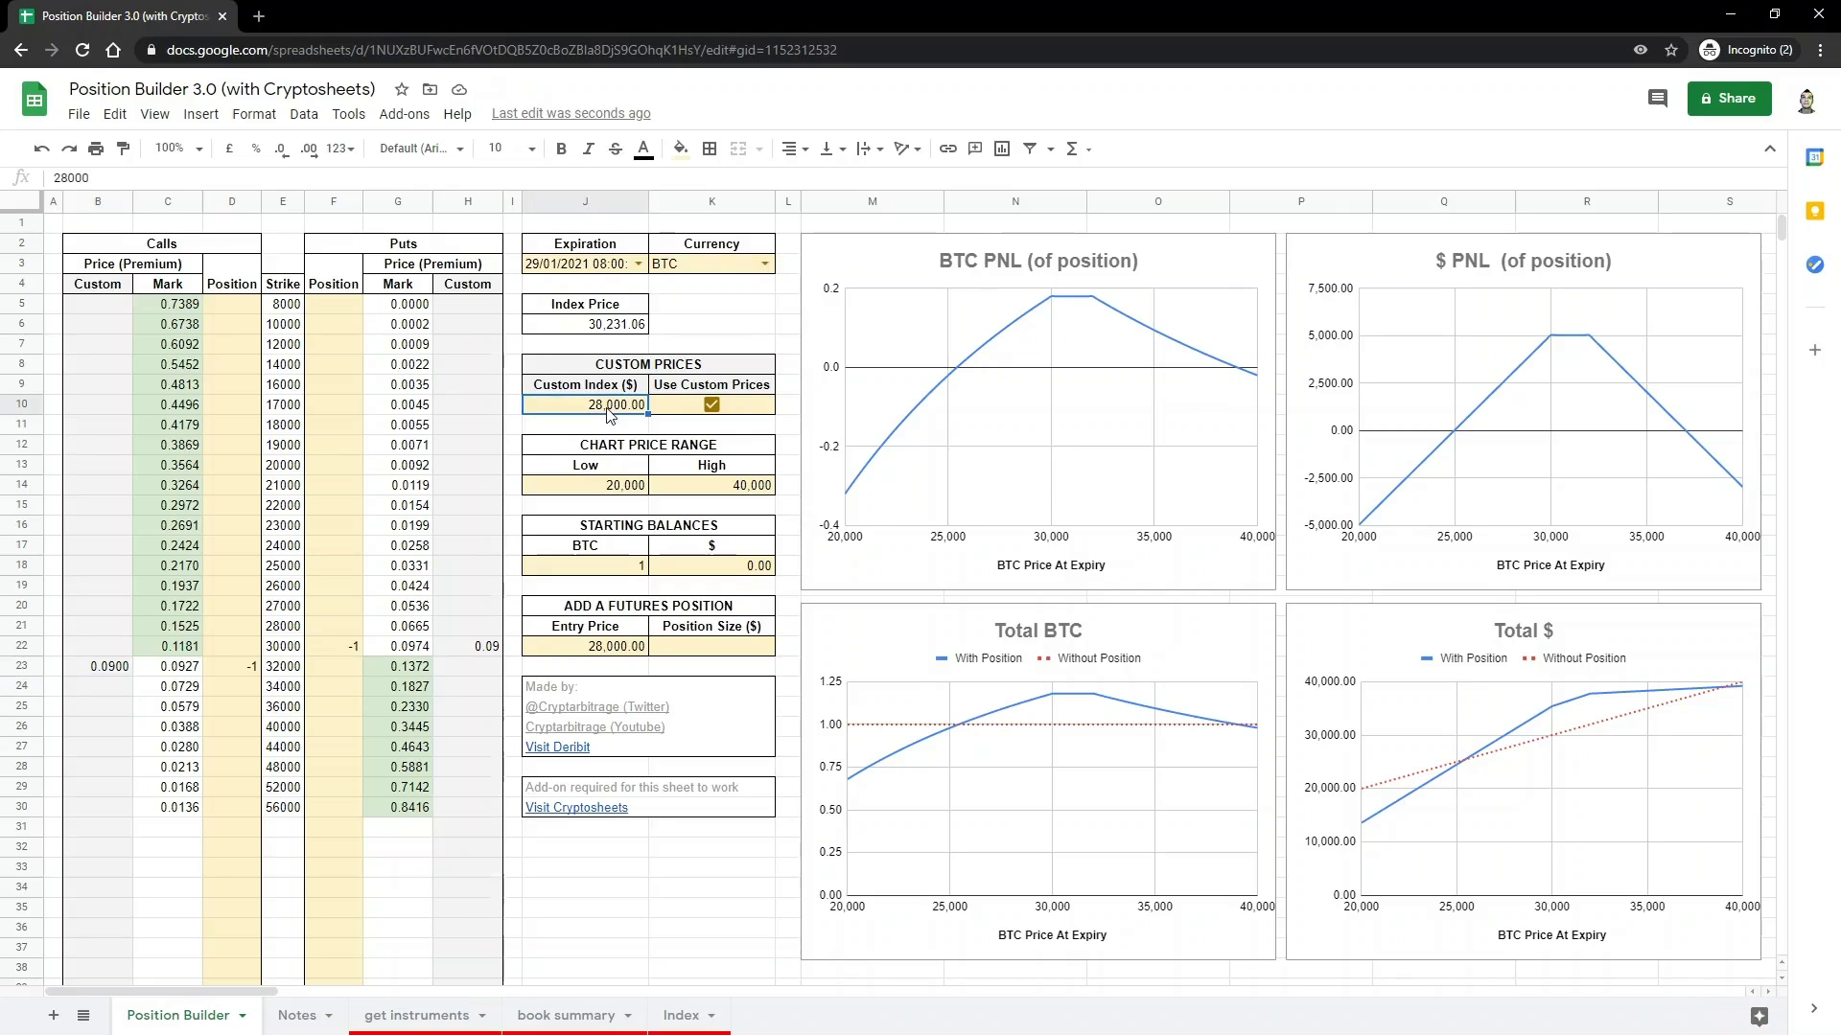
pyautogui.write('300')
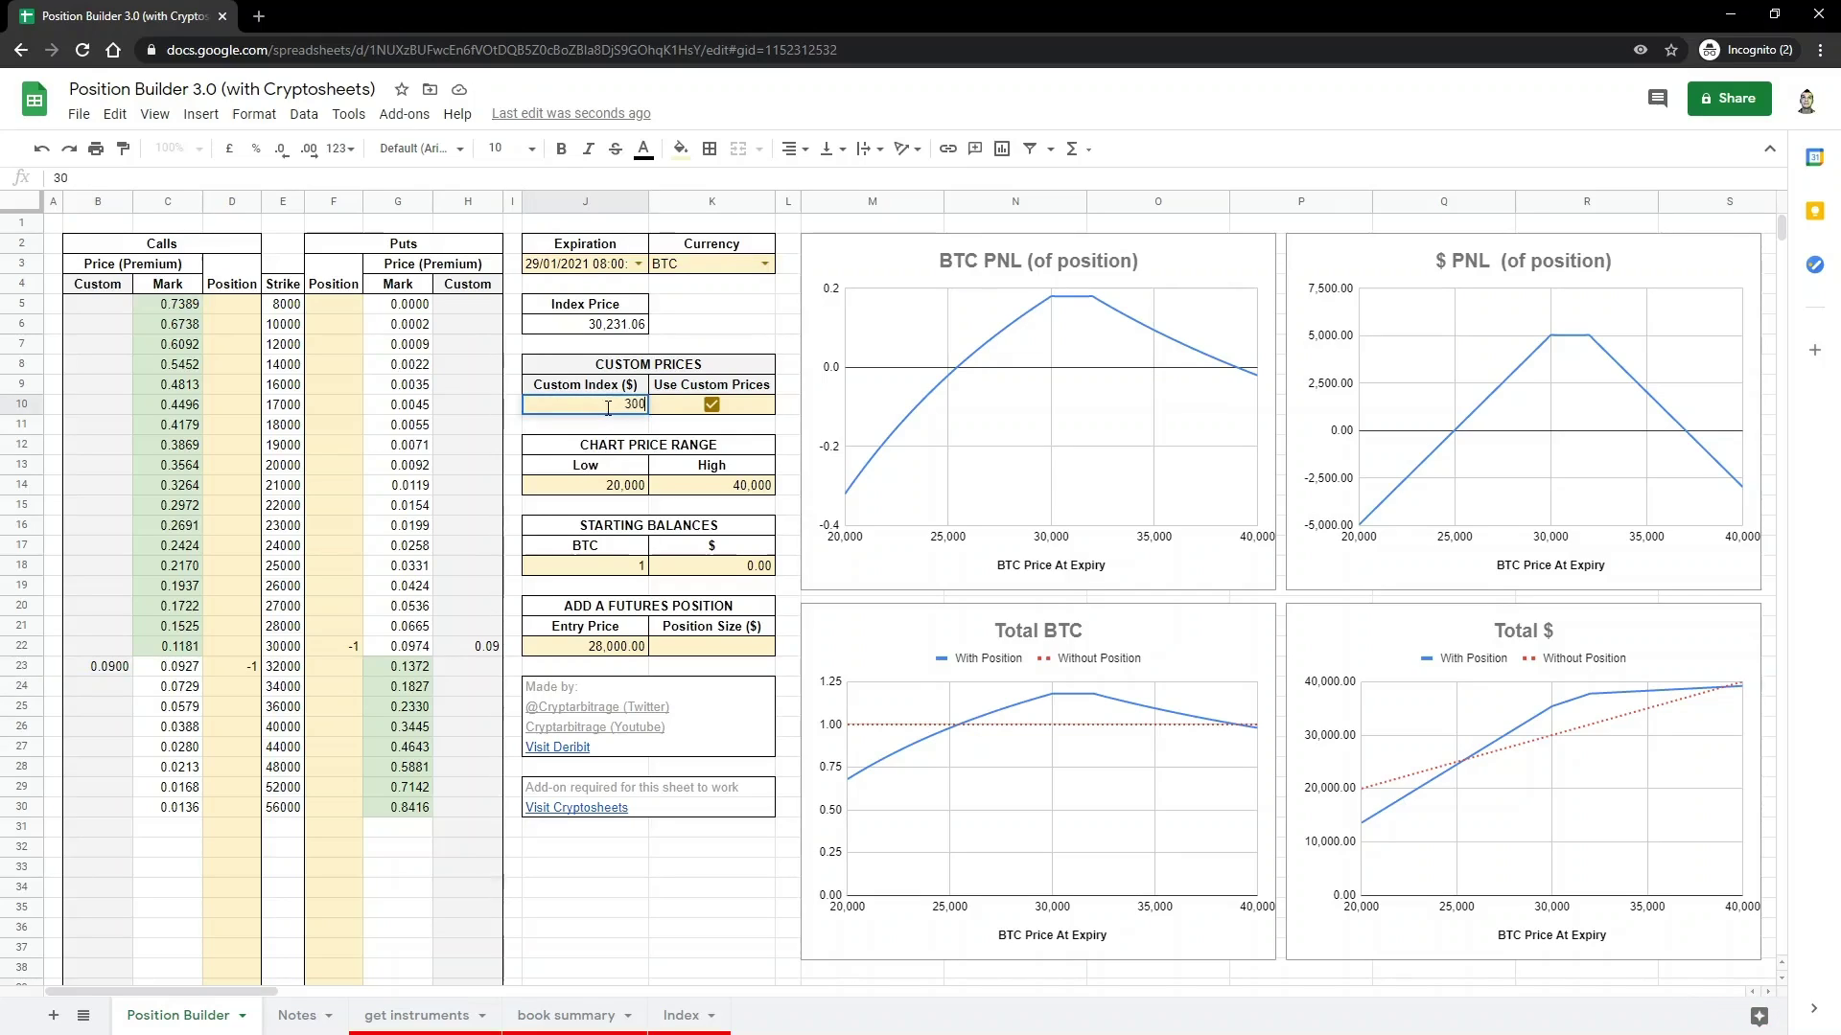
pyautogui.write('00')
pyautogui.press('Return')
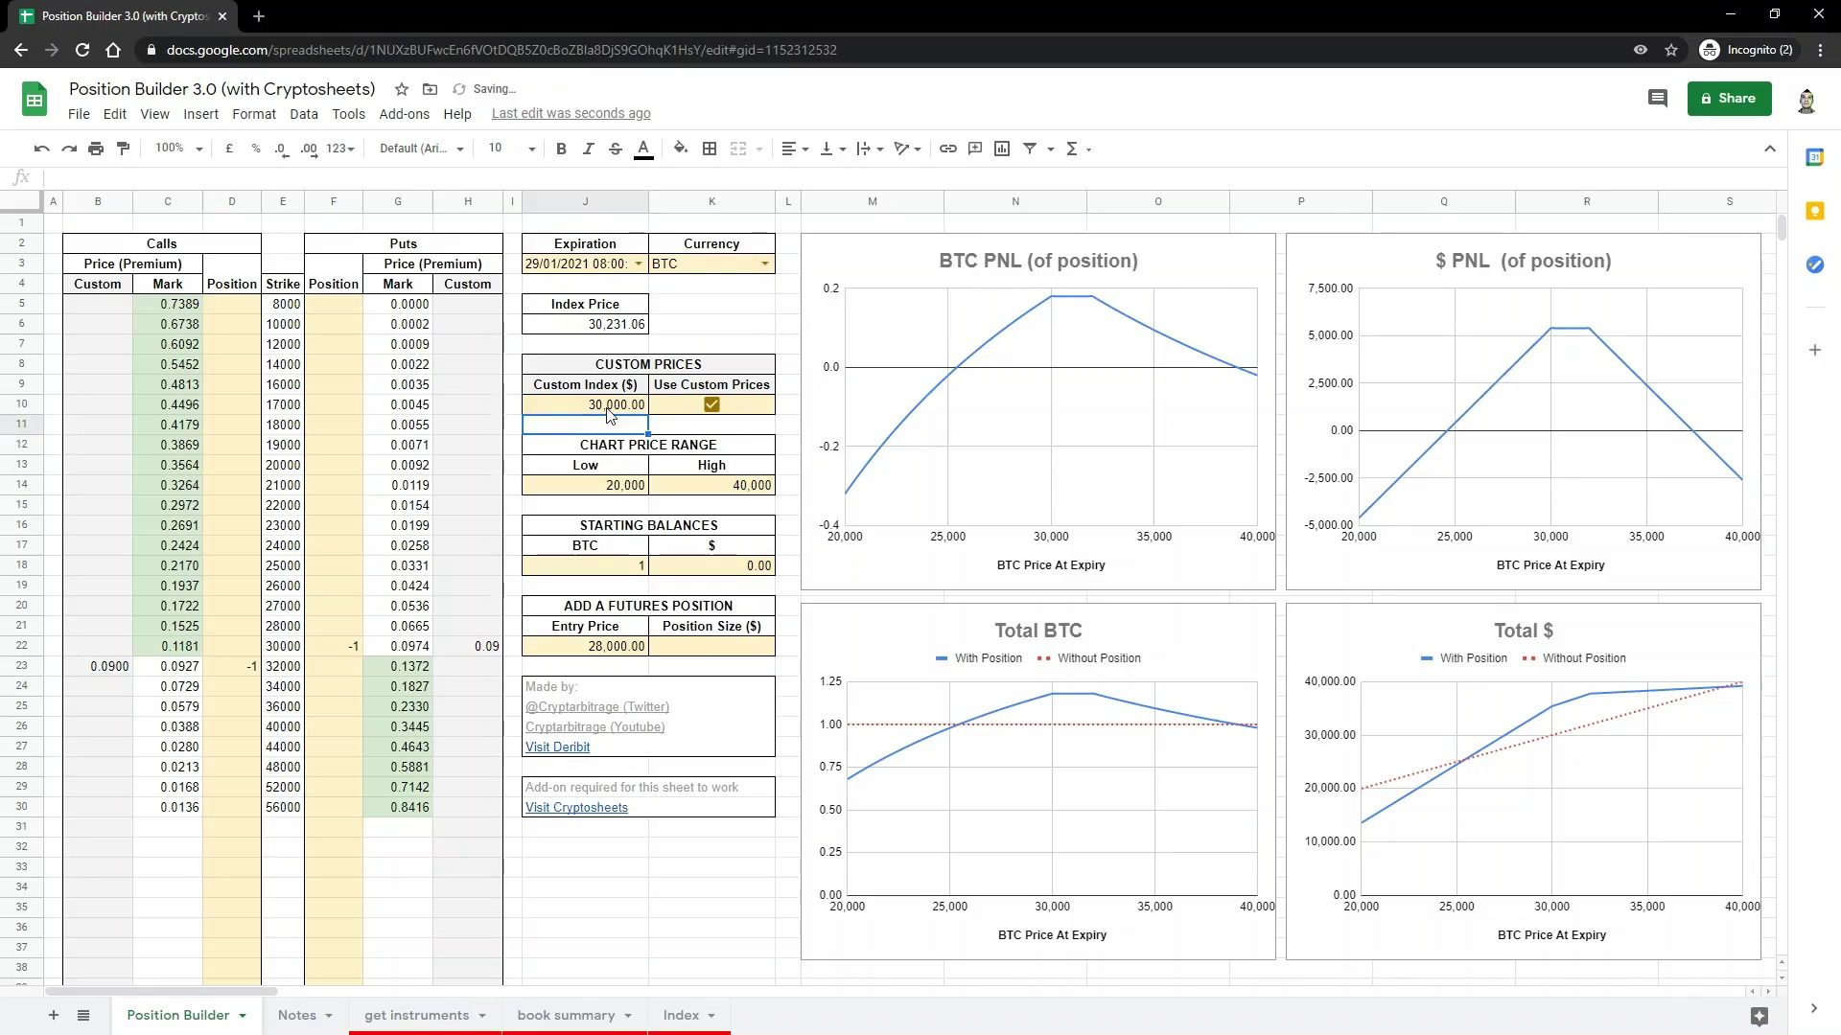
pyautogui.click(608, 406)
pyautogui.write('25000')
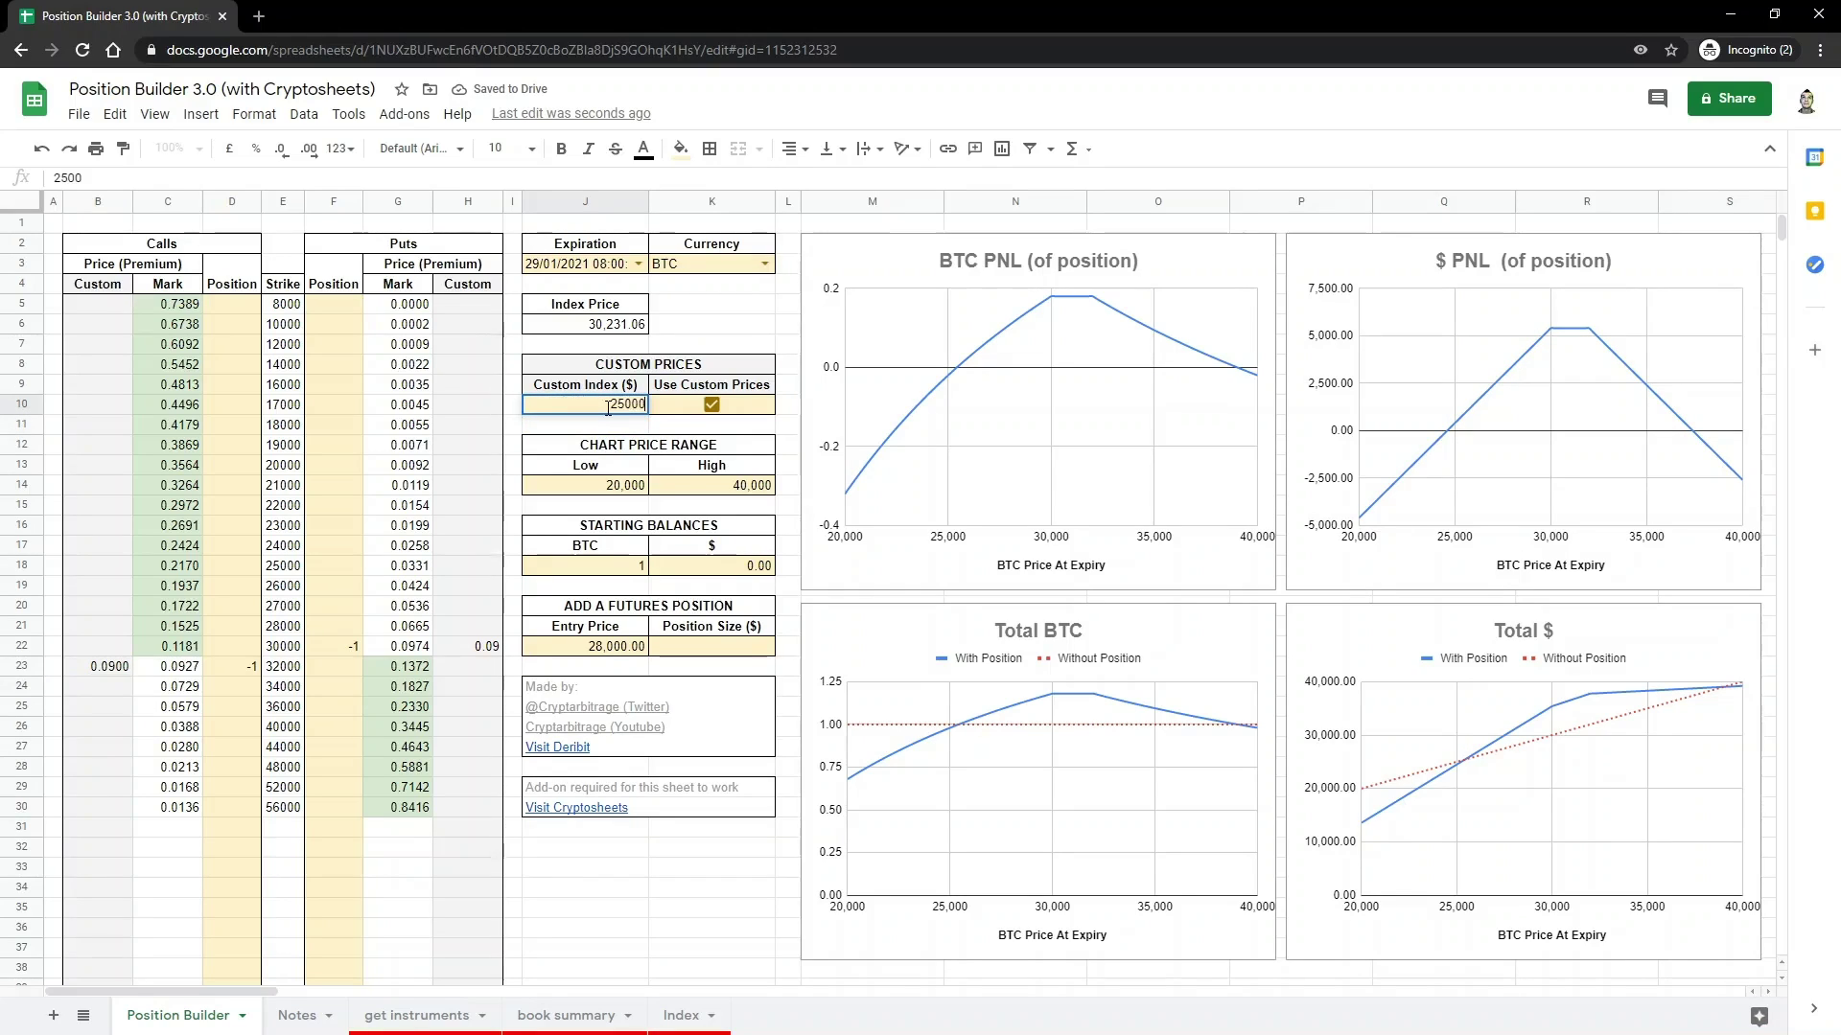
pyautogui.press('Return')
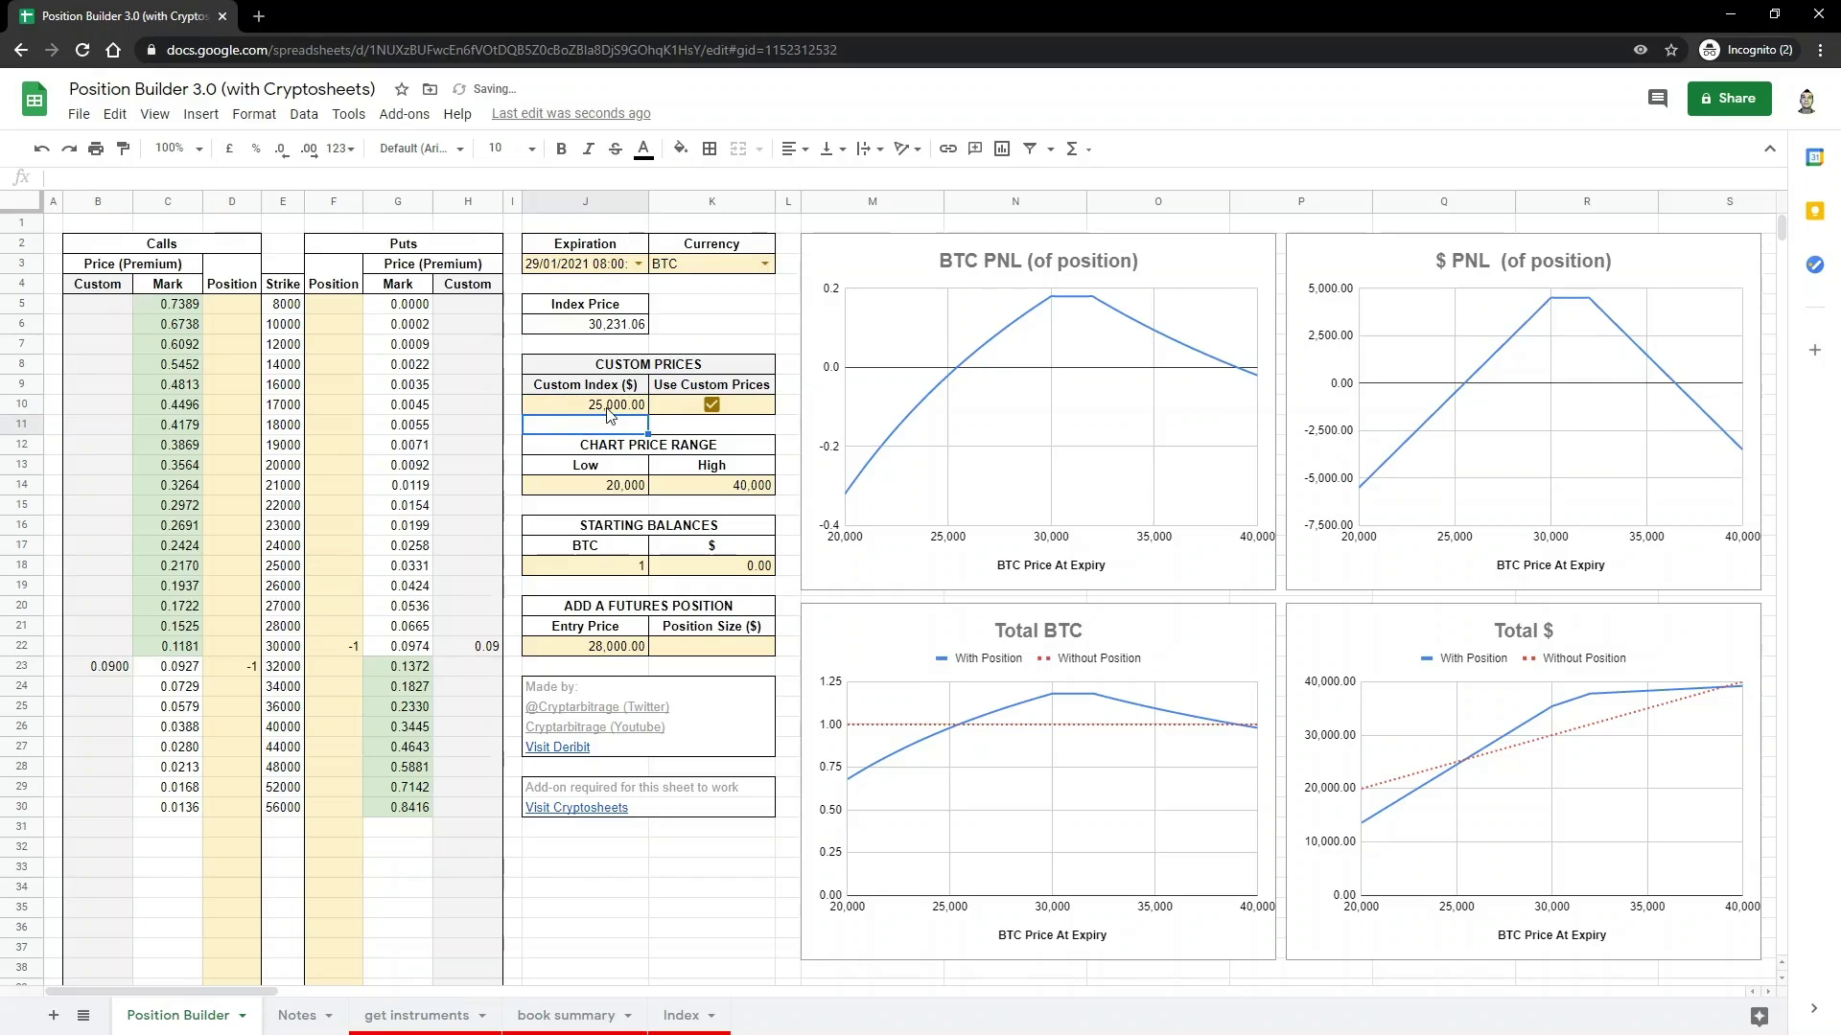
pyautogui.click(609, 406)
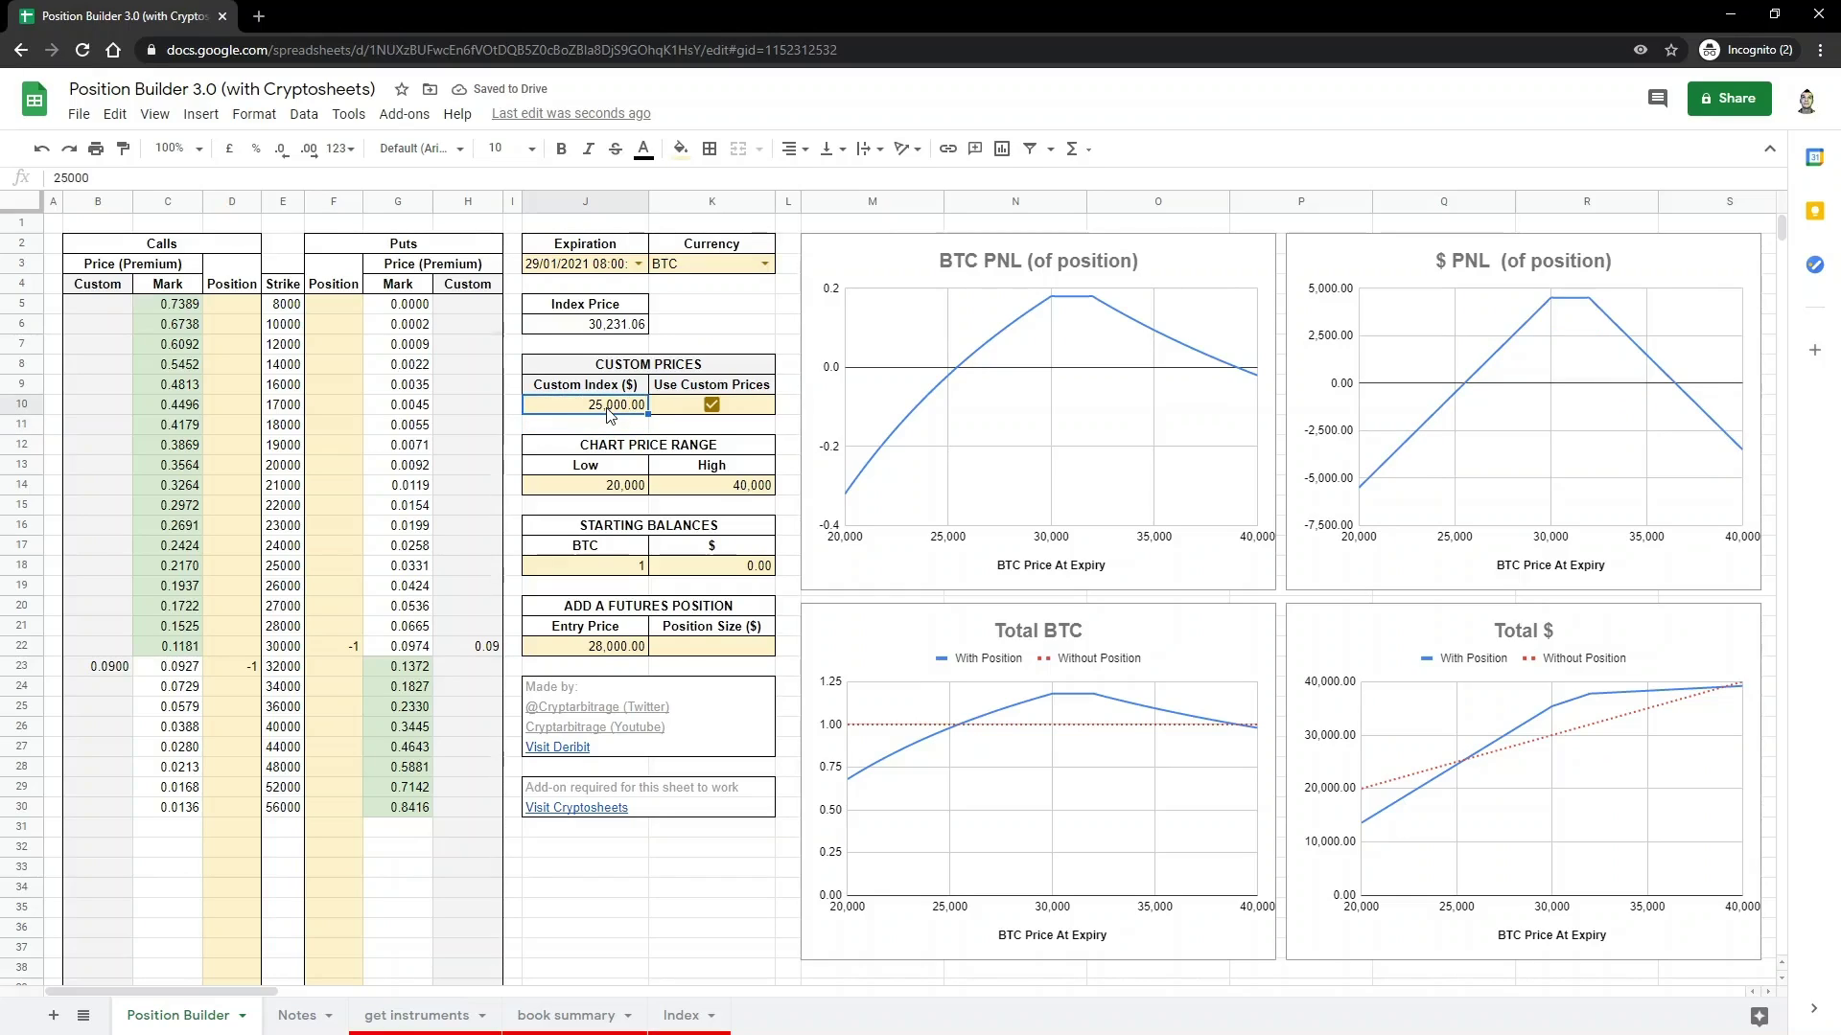
pyautogui.write('28000')
pyautogui.press('Return')
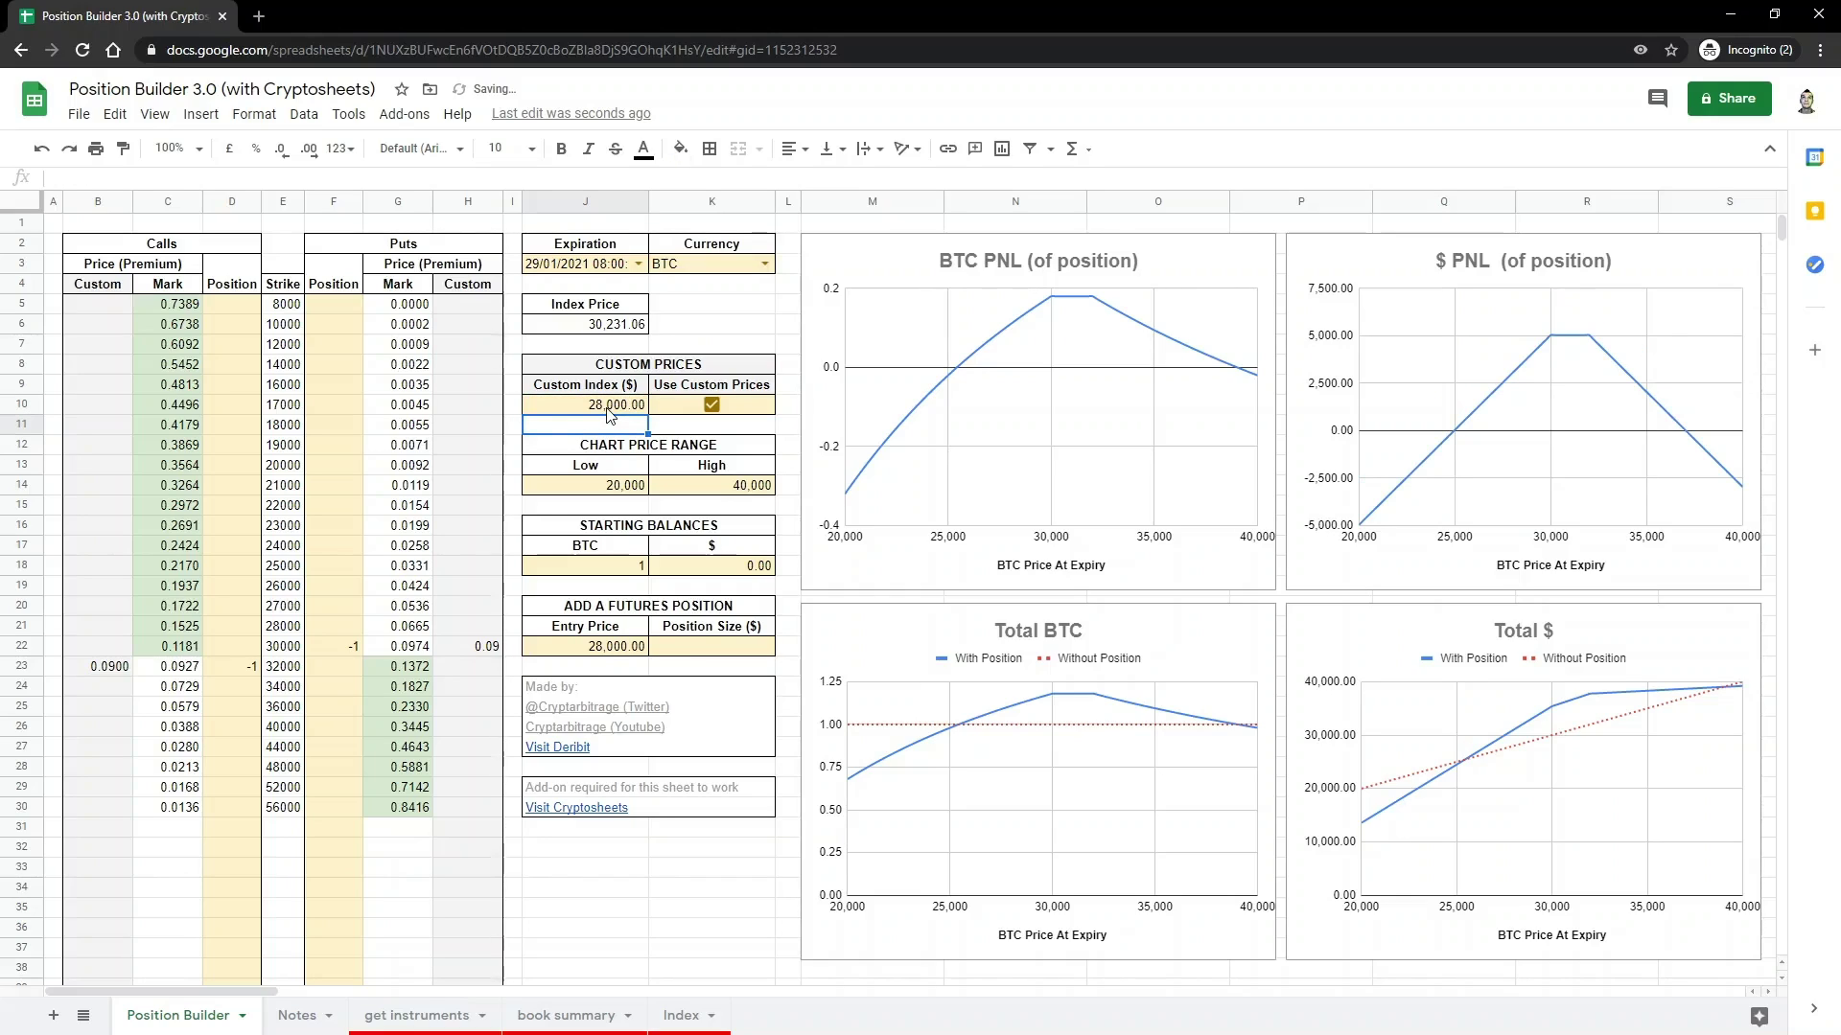
# - Turn off custom prices and clear the put and call positions and their custom premiums
pyautogui.click(711, 405)
pyautogui.click(489, 650)
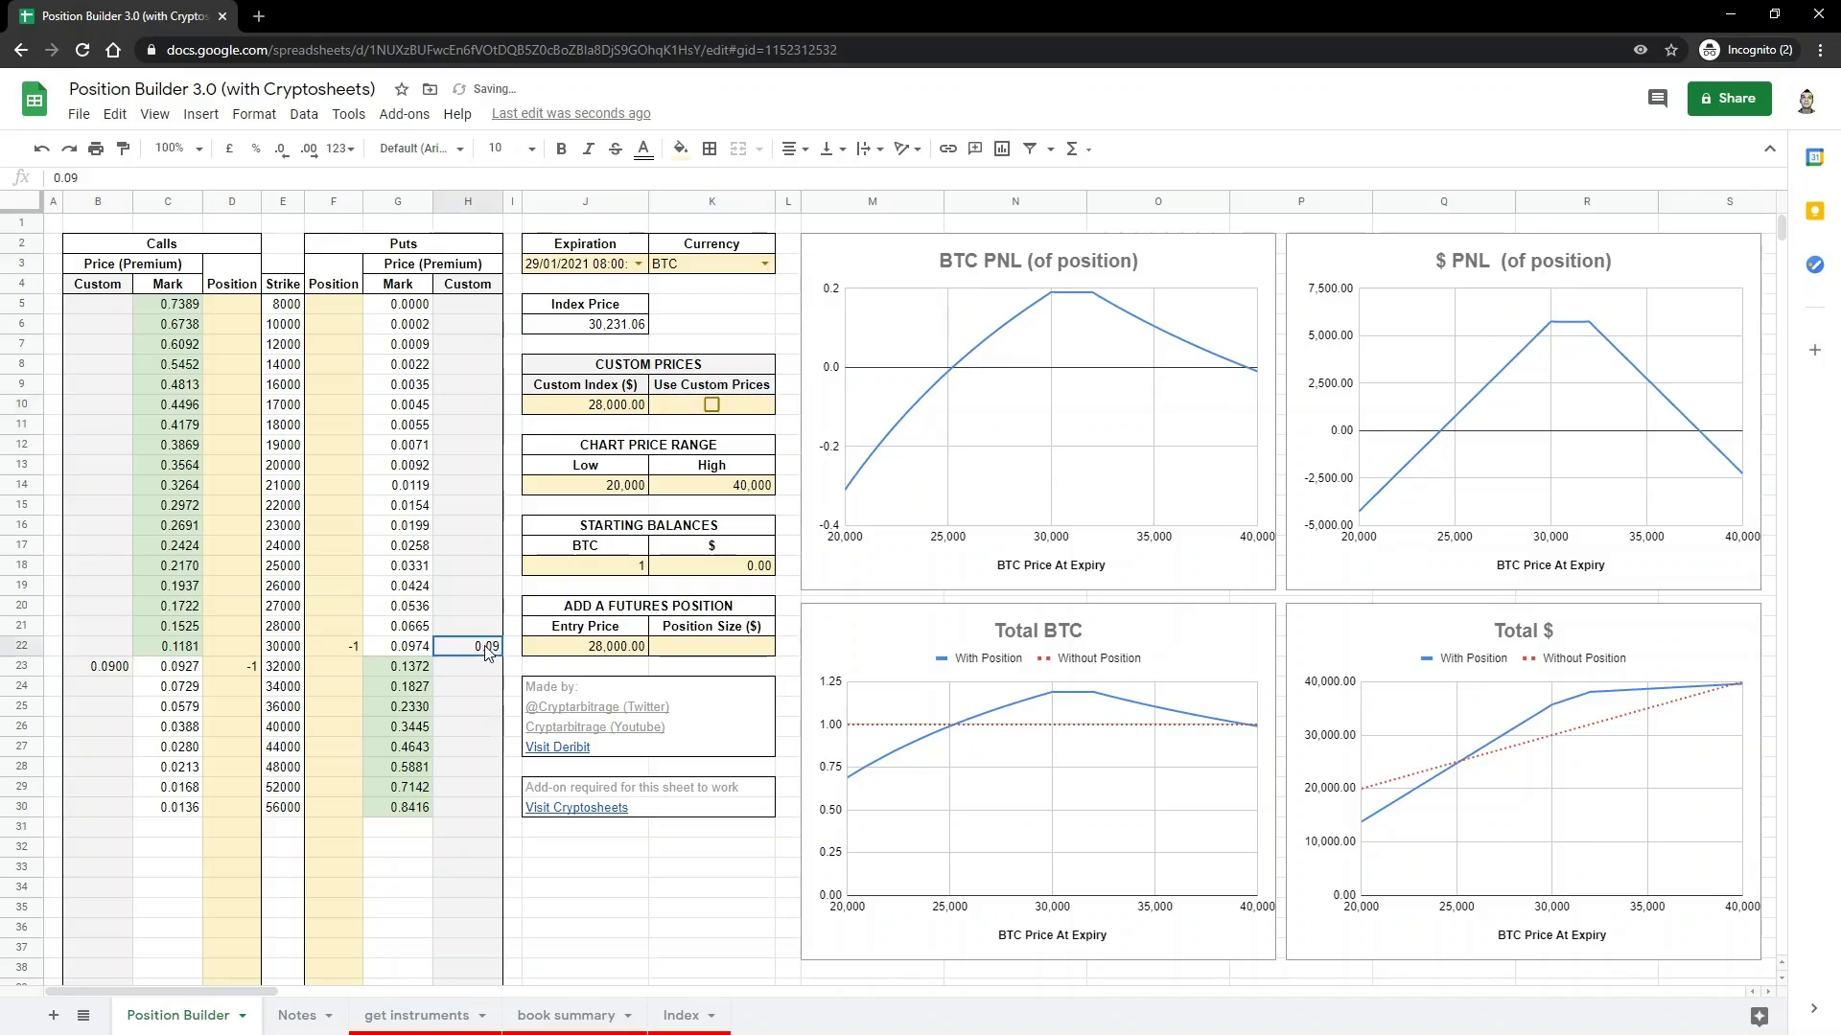
pyautogui.press('Delete')
pyautogui.click(330, 651)
pyautogui.press('Delete')
pyautogui.click(230, 666)
pyautogui.press('Delete')
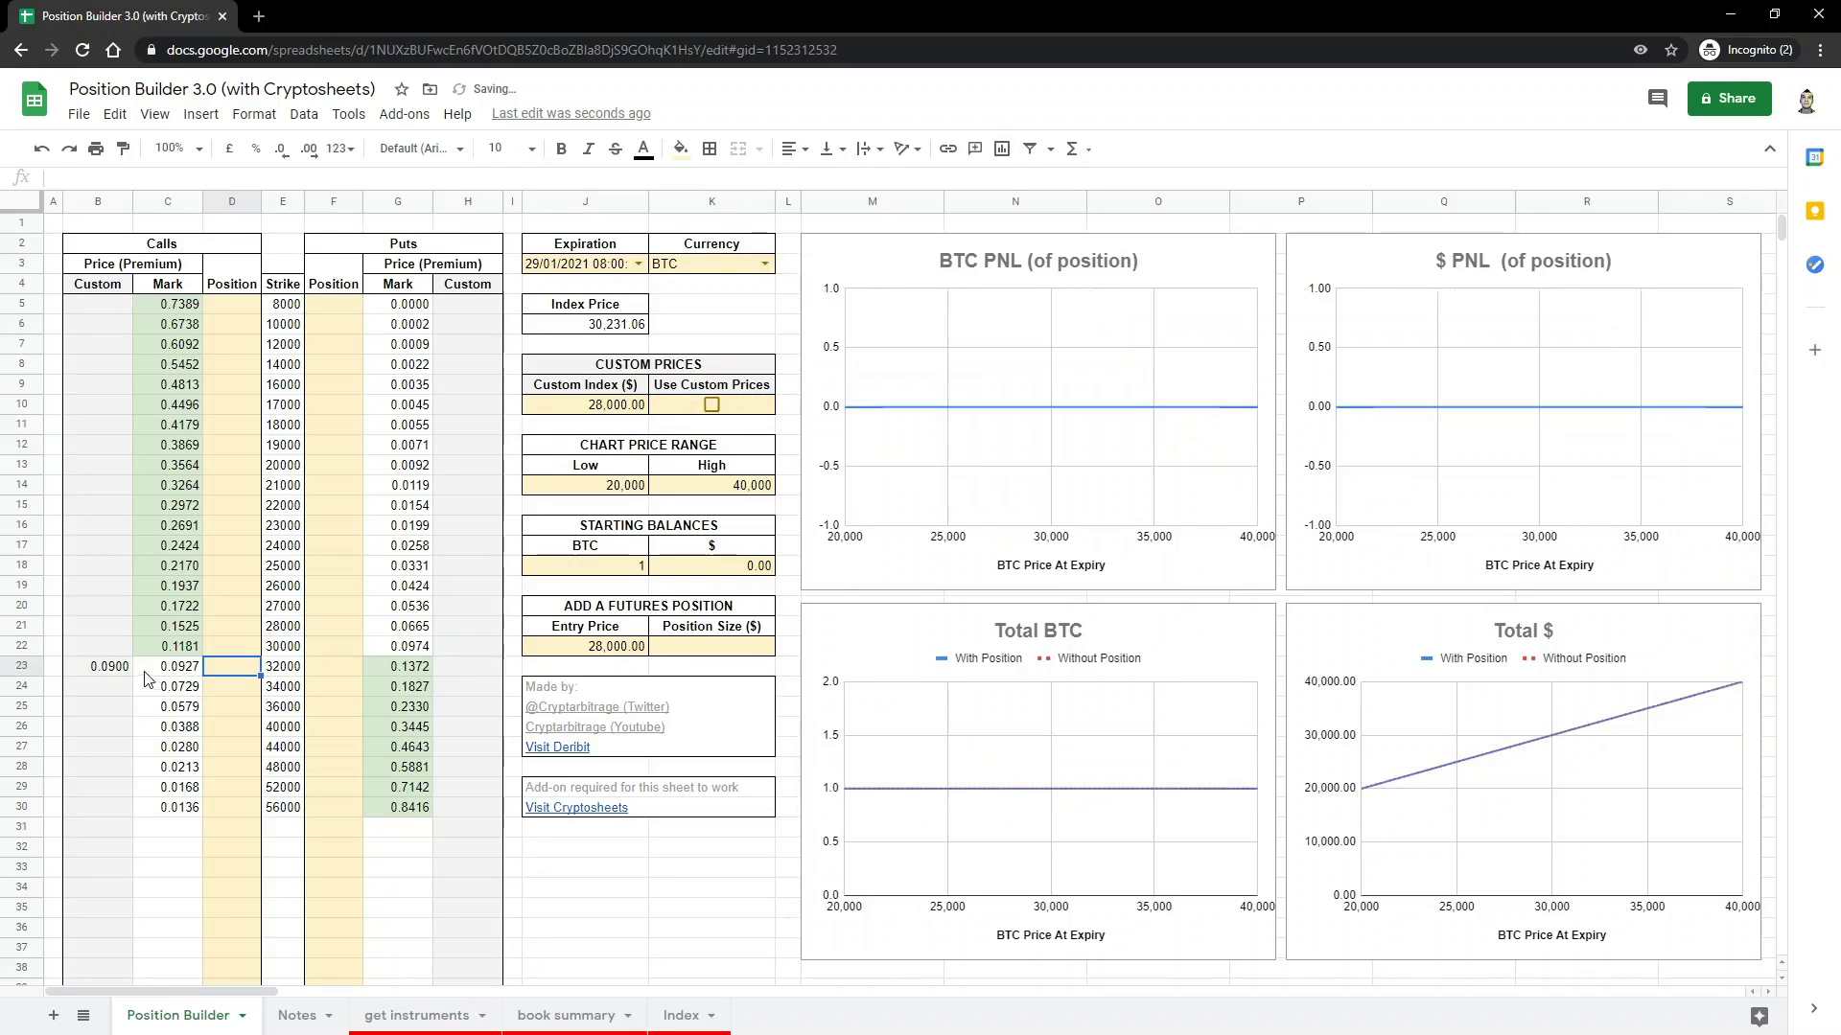
pyautogui.click(123, 671)
pyautogui.press('Delete')
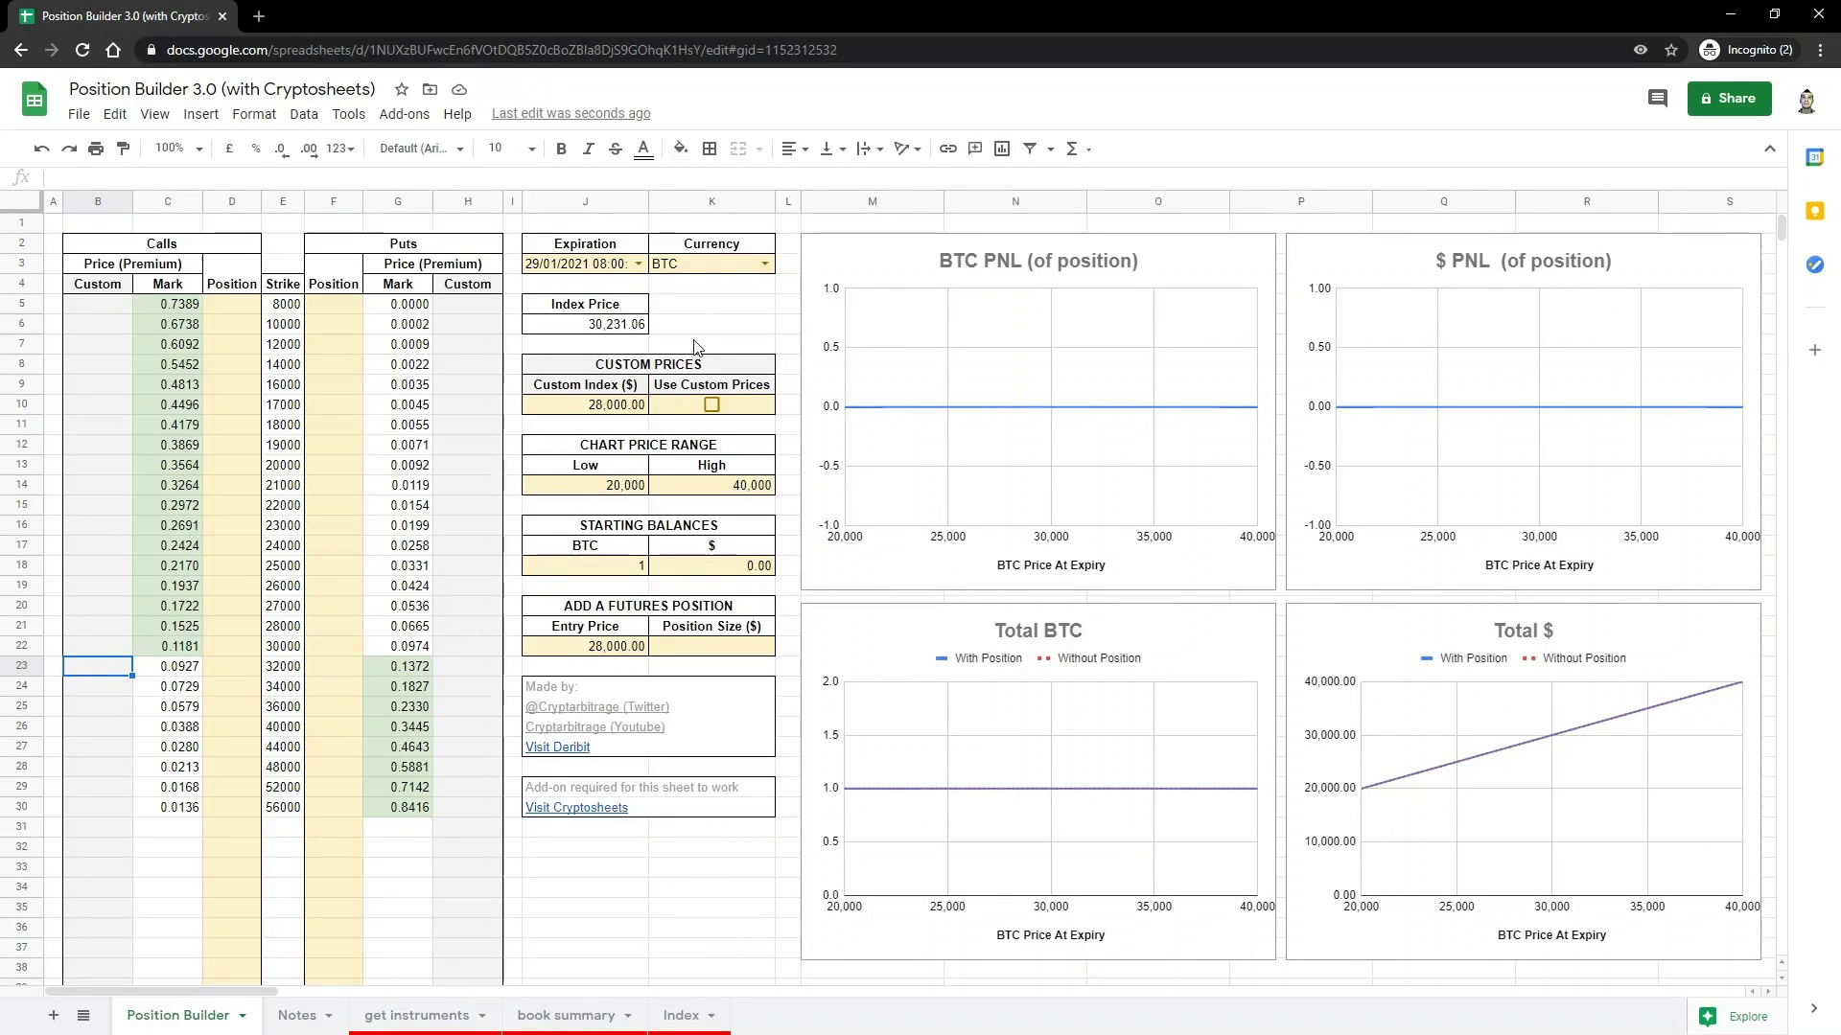
pyautogui.doubleClick(641, 268)
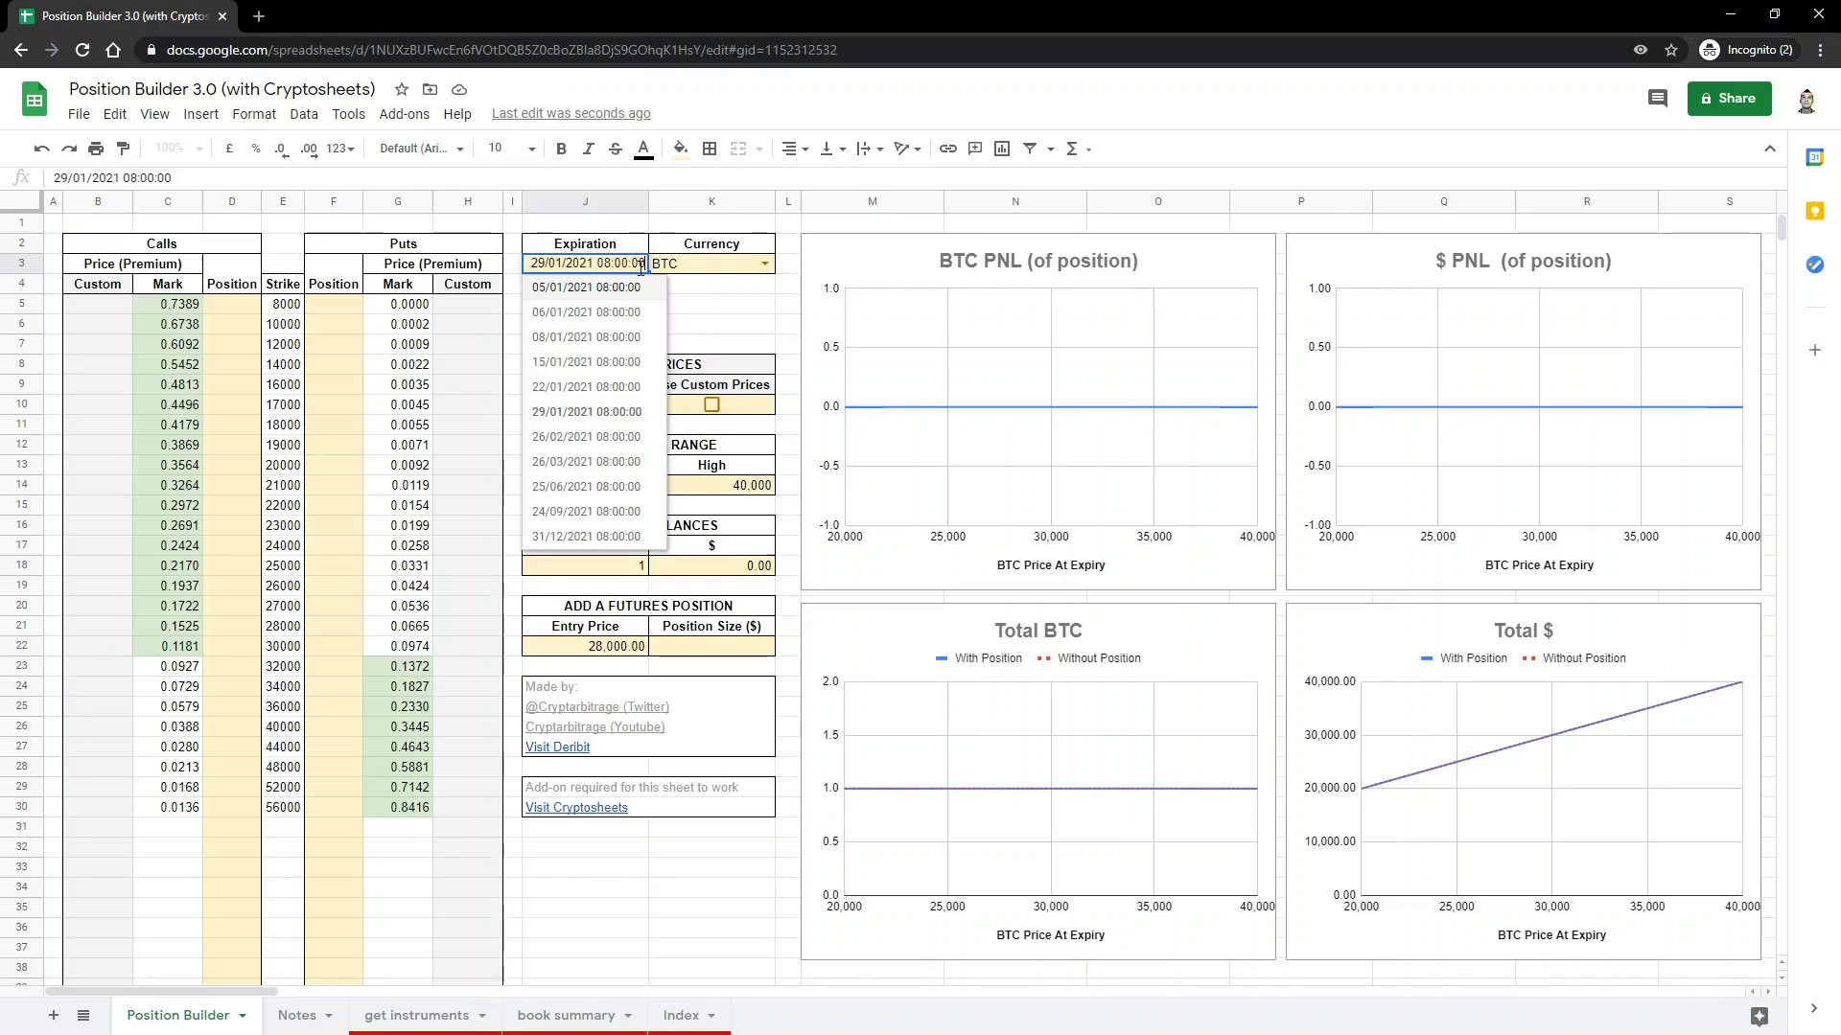
pyautogui.doubleClick(767, 261)
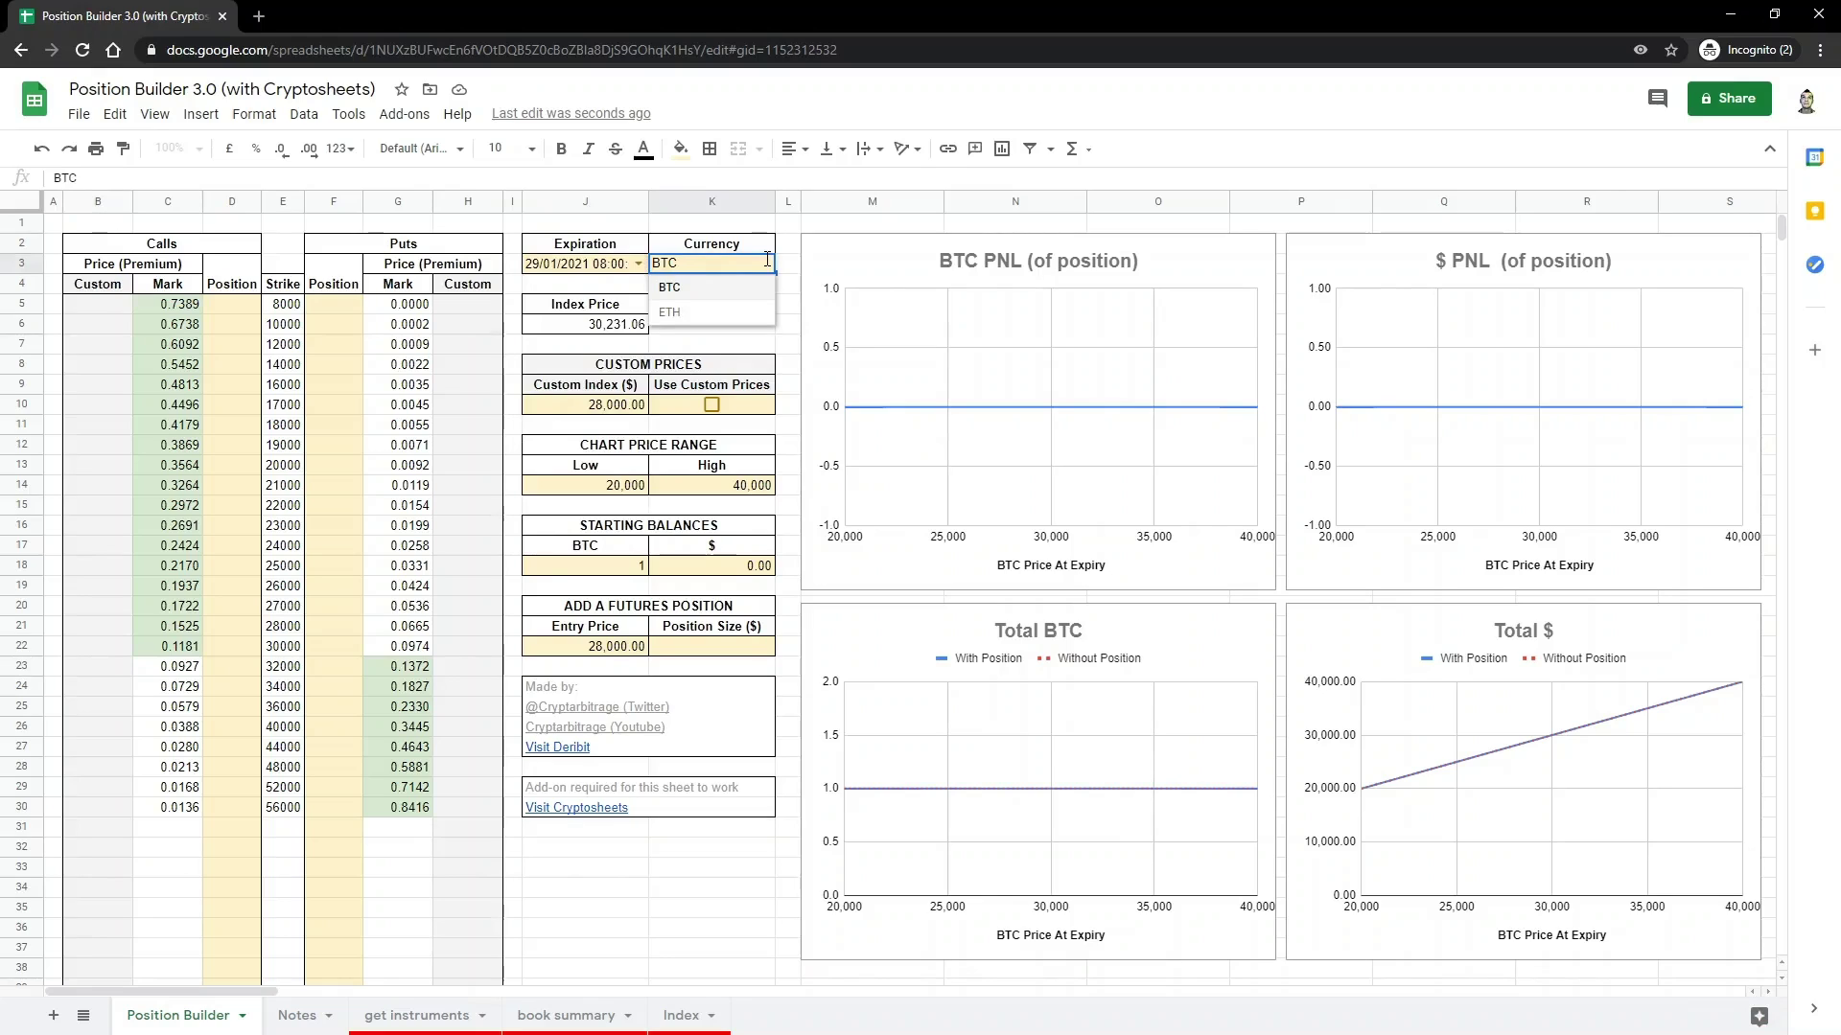
pyautogui.doubleClick(640, 260)
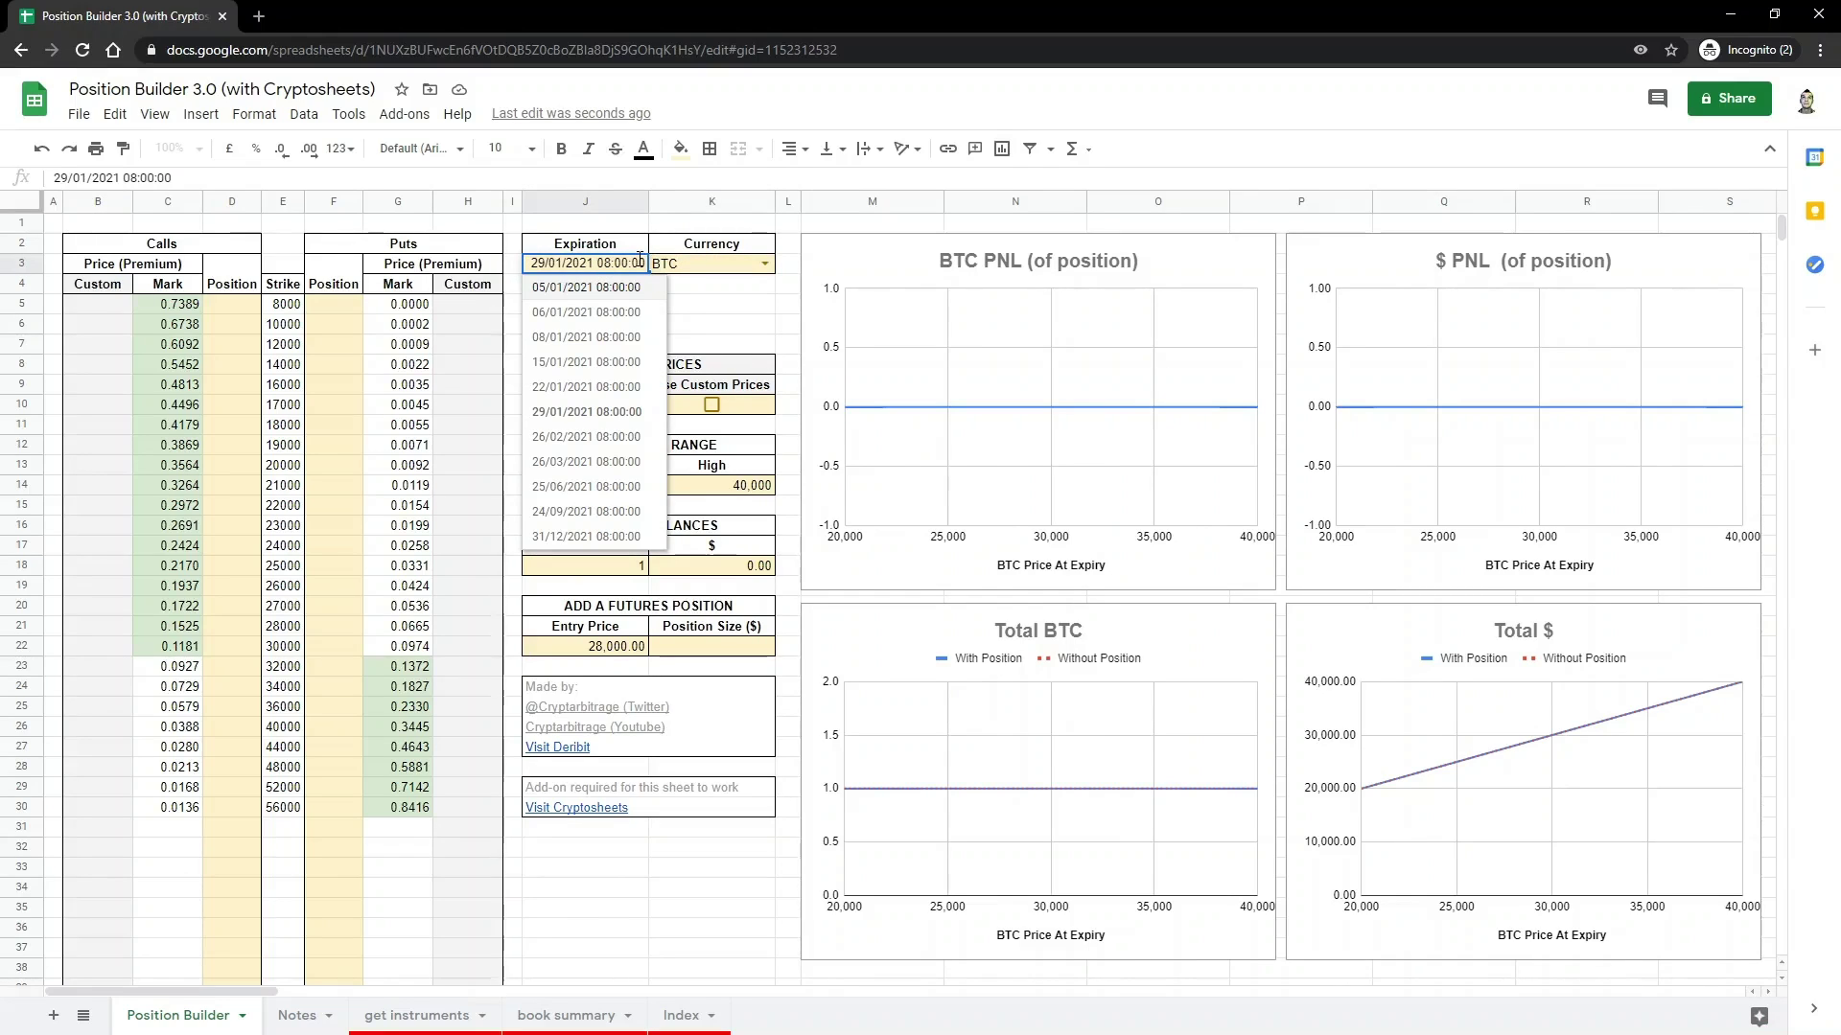
pyautogui.click(586, 461)
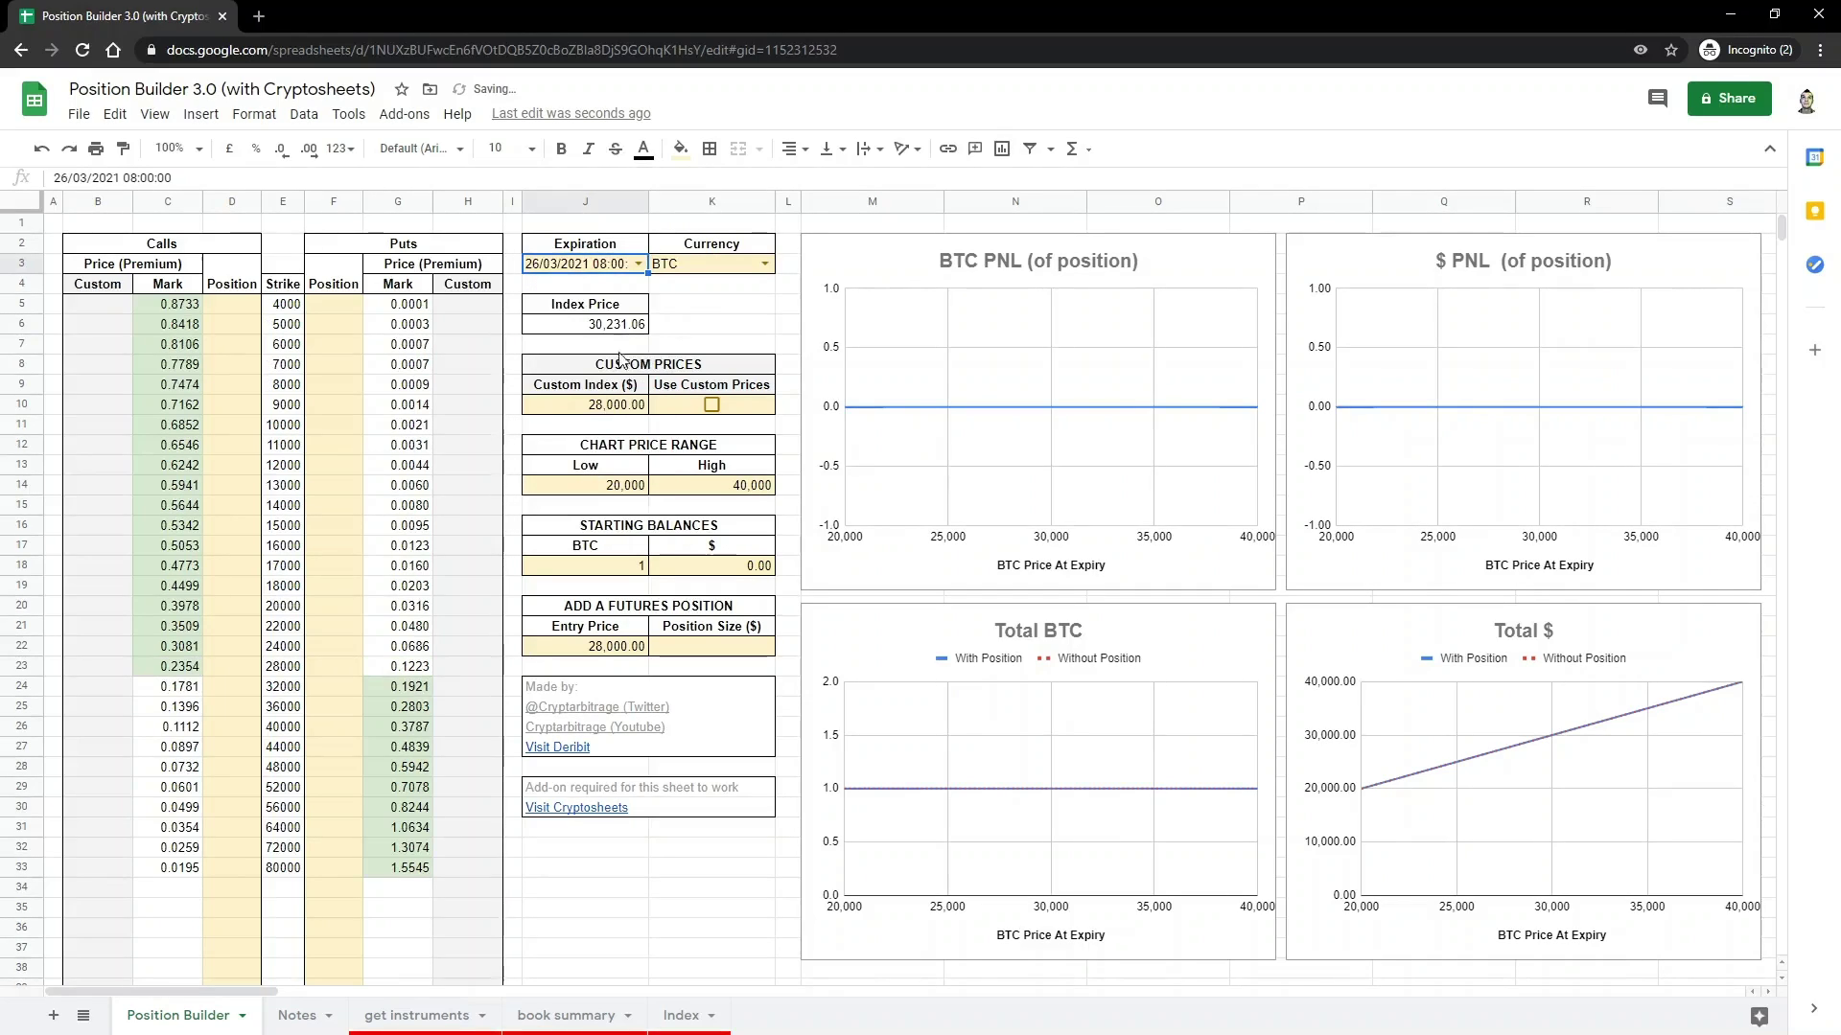
pyautogui.click(637, 264)
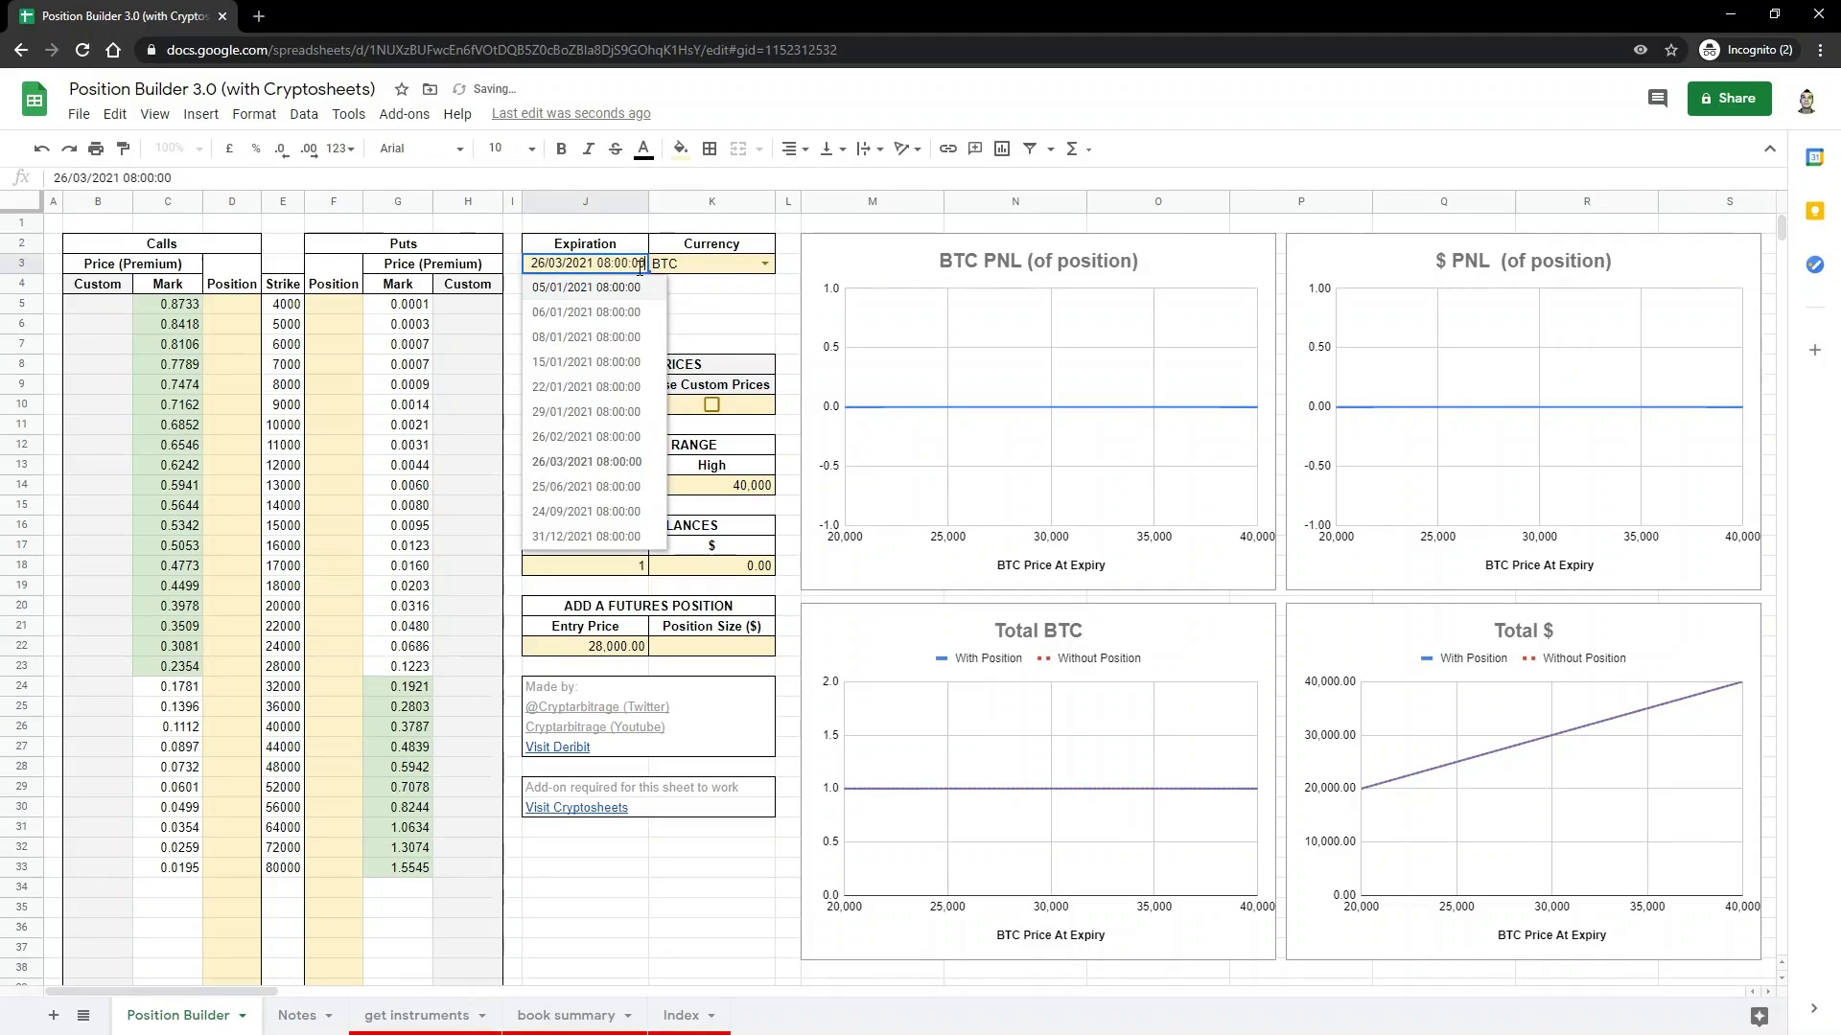
pyautogui.click(590, 533)
pyautogui.click(637, 264)
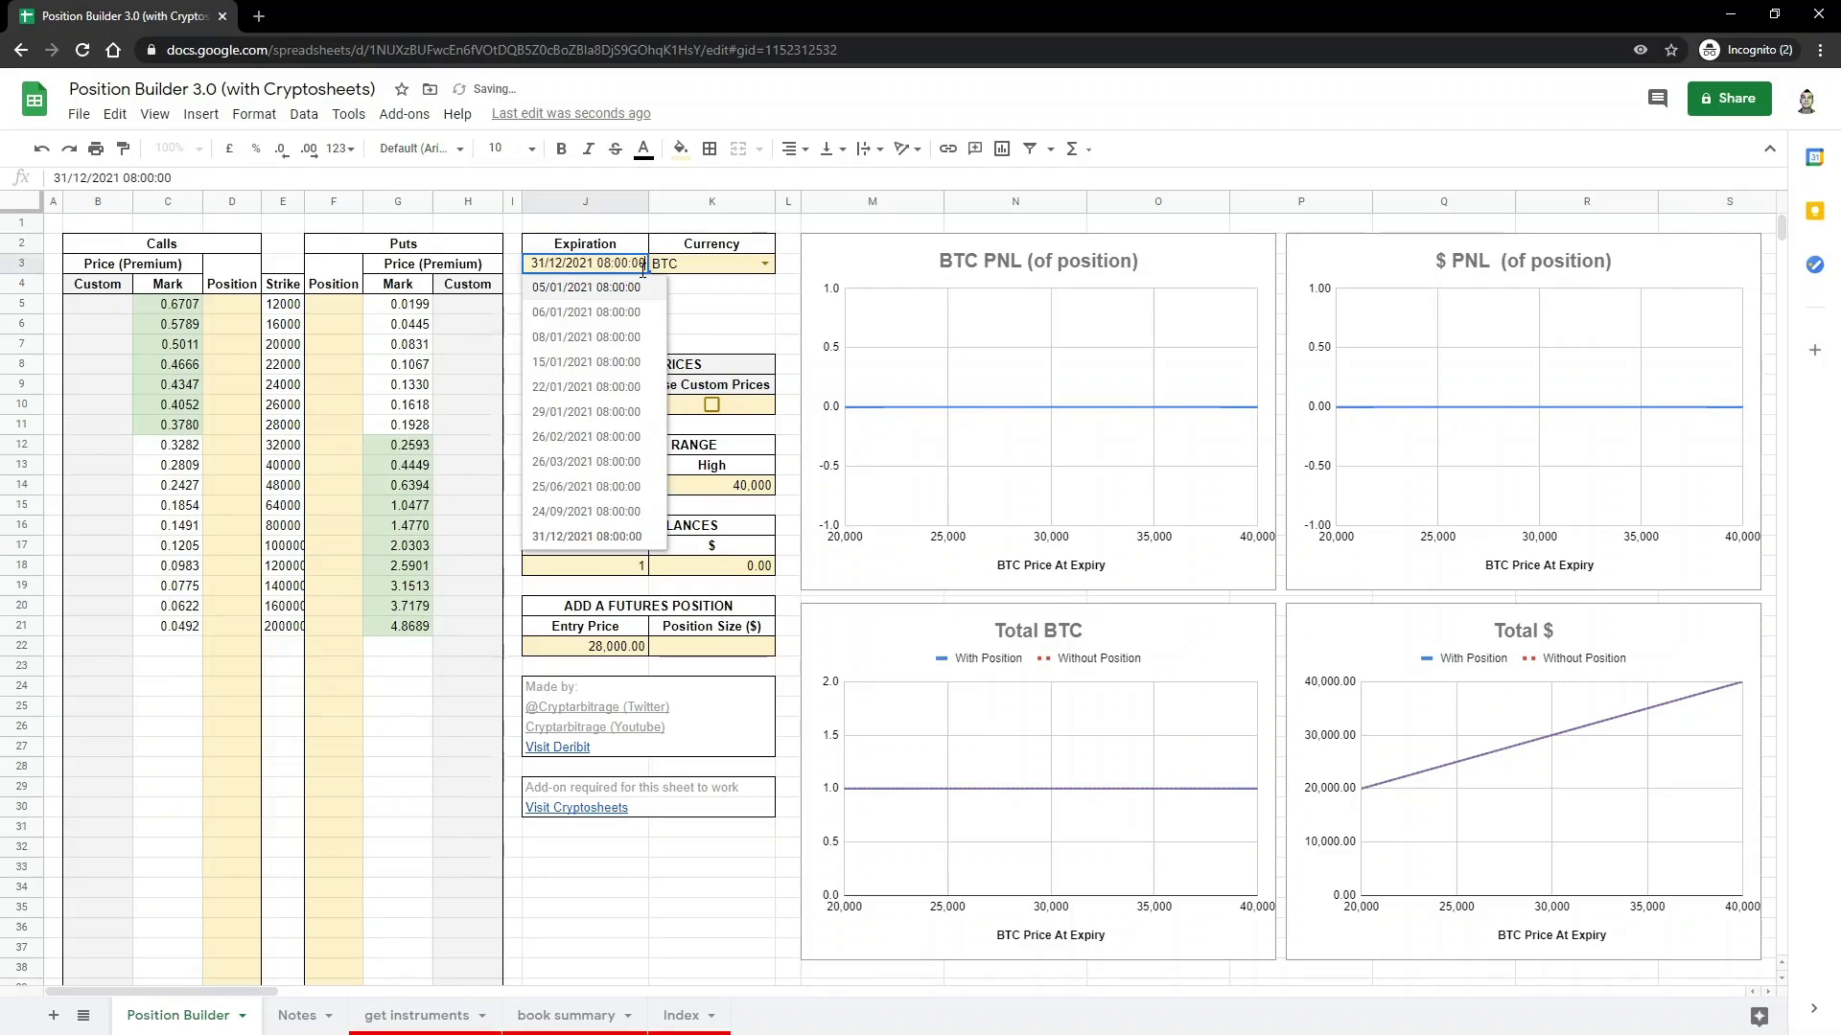
pyautogui.click(593, 412)
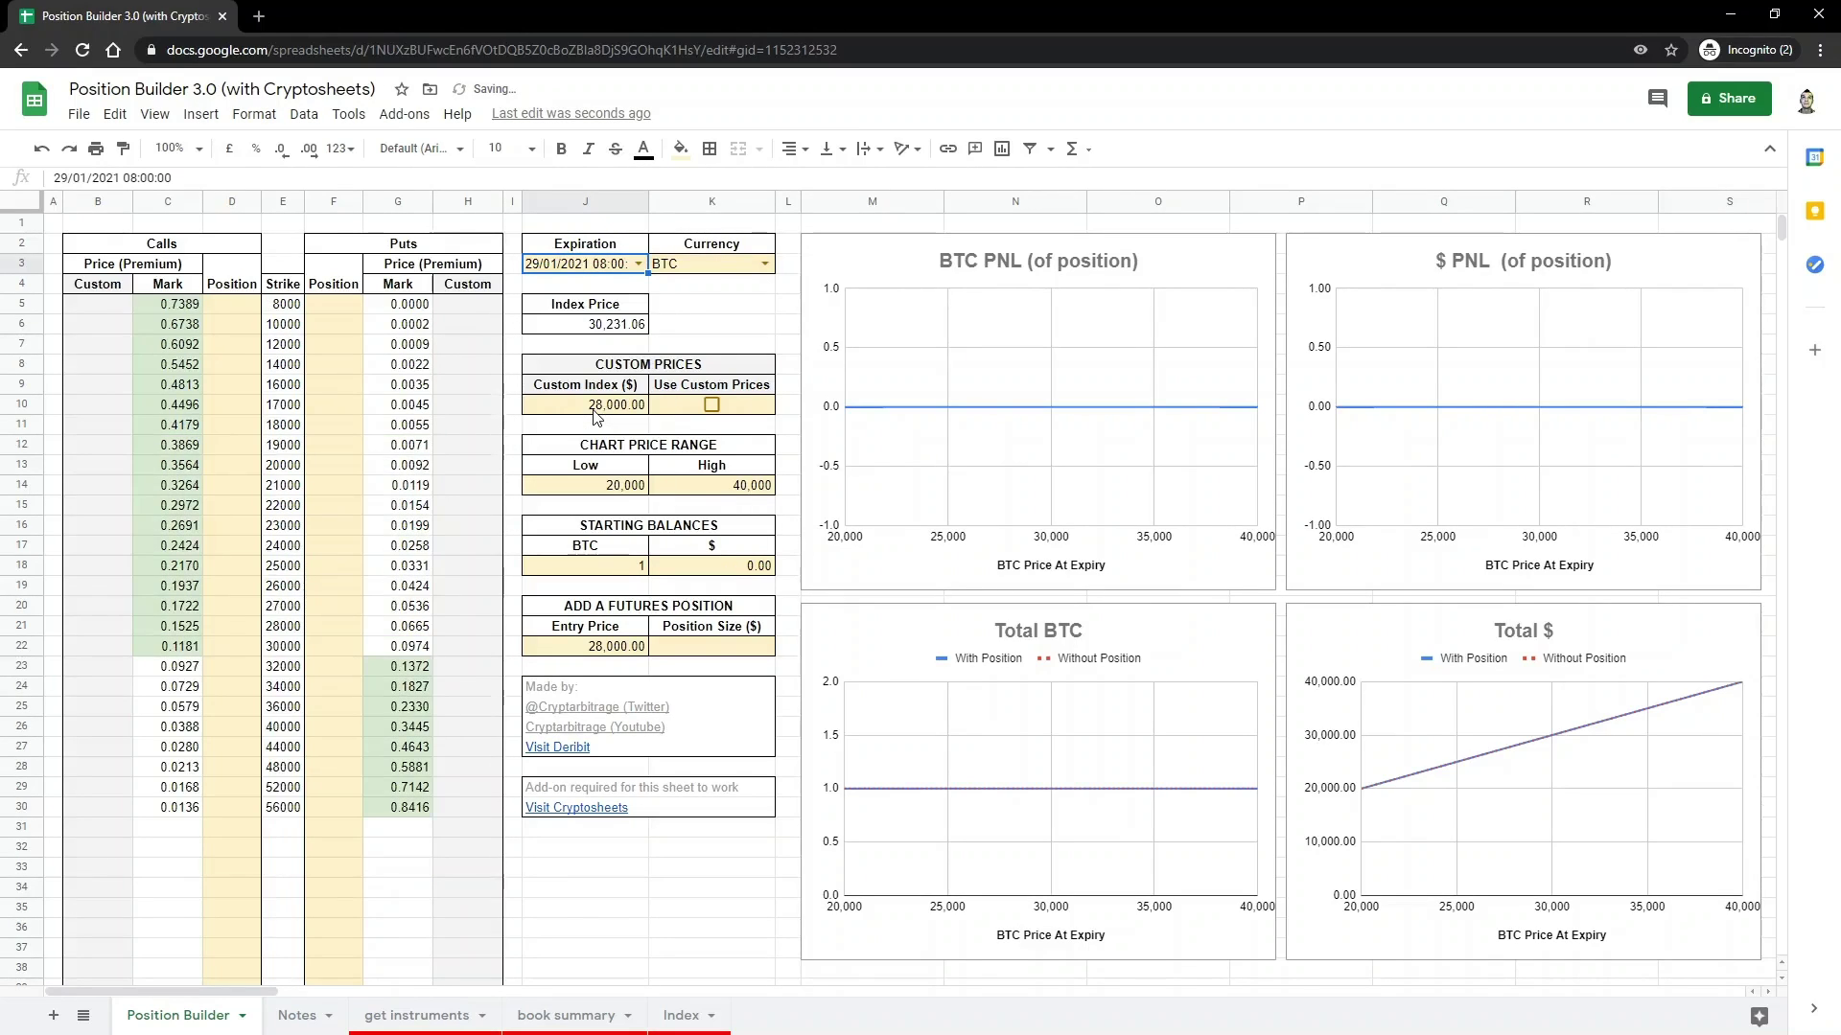
pyautogui.click(638, 265)
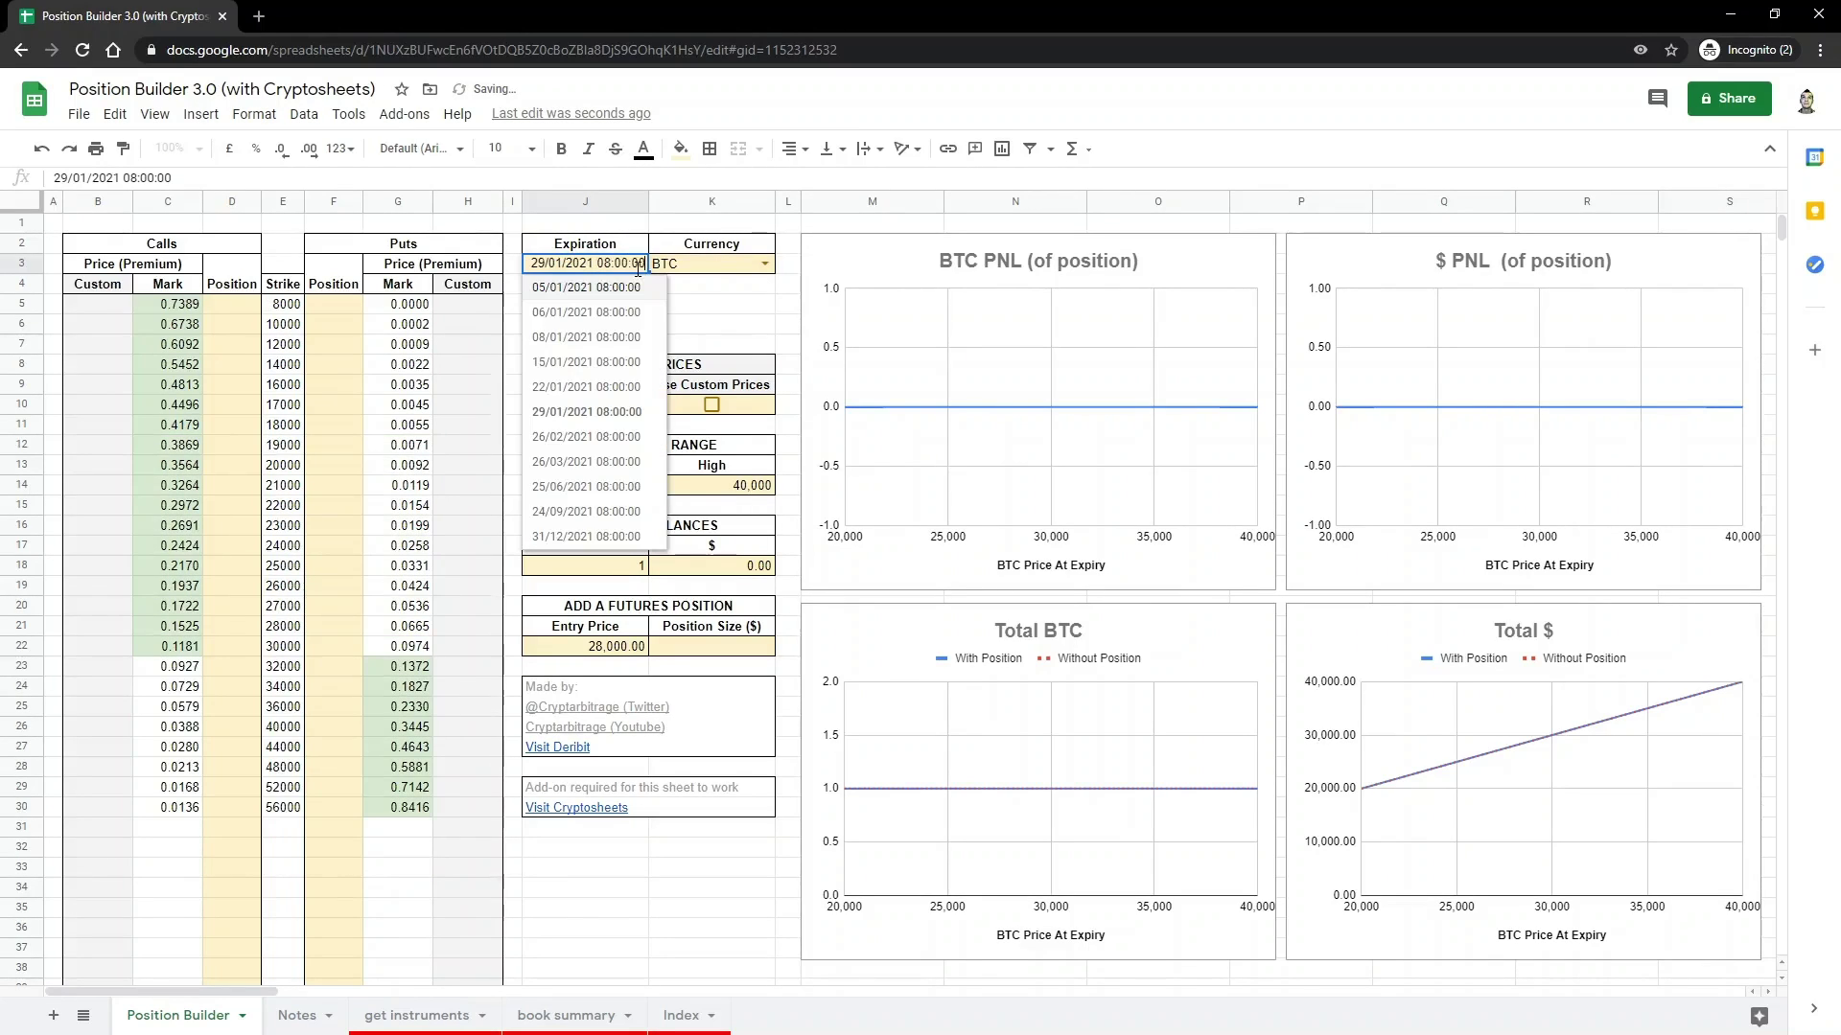
pyautogui.click(594, 337)
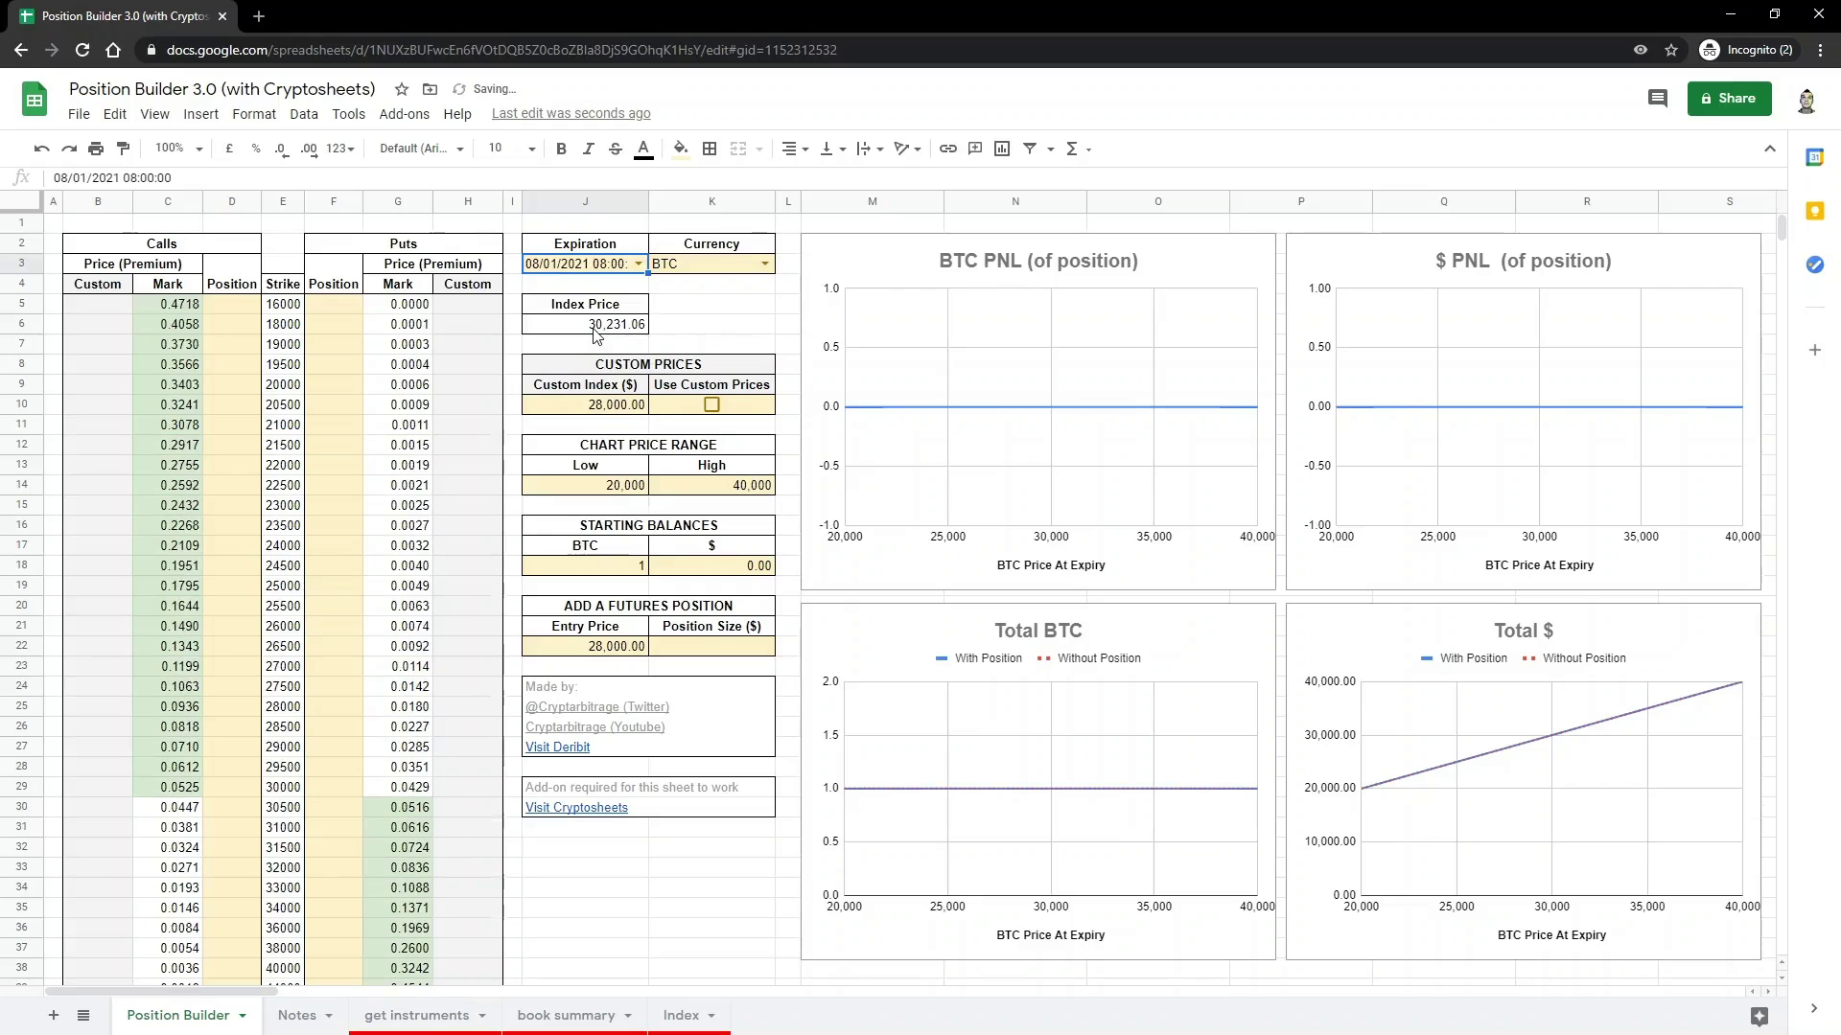
pyautogui.click(638, 266)
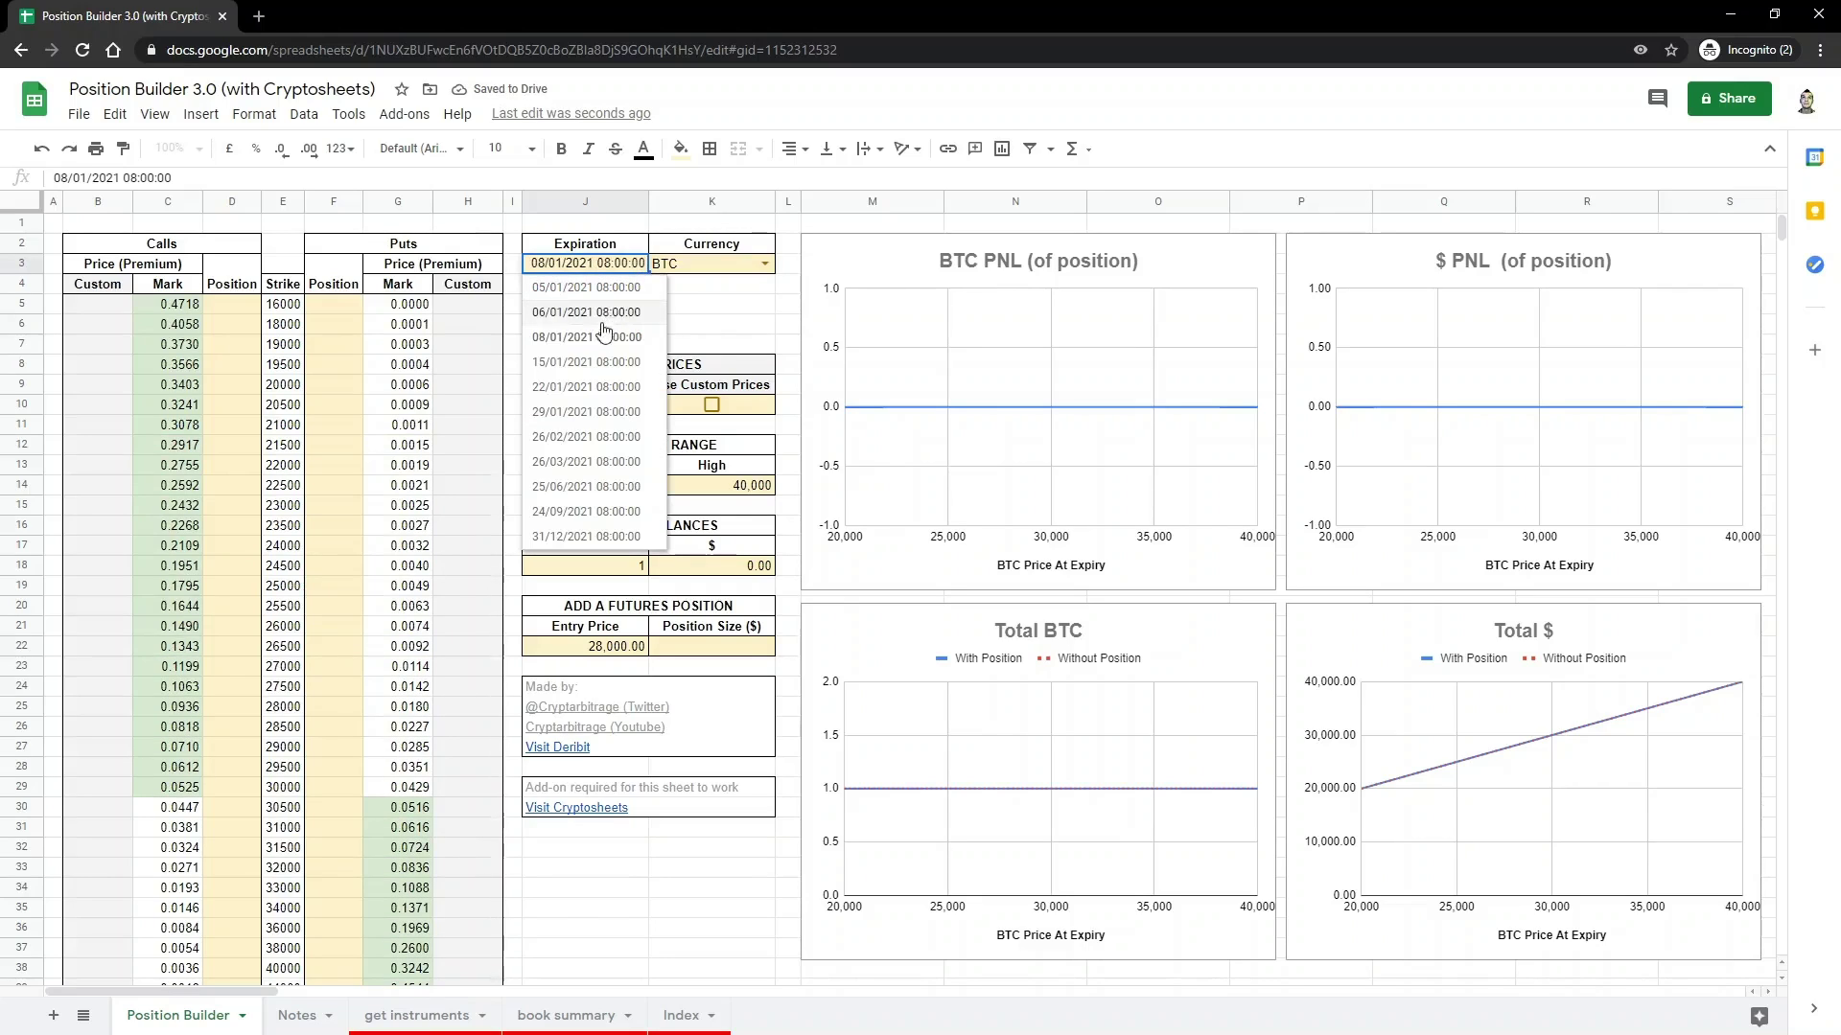
pyautogui.click(587, 411)
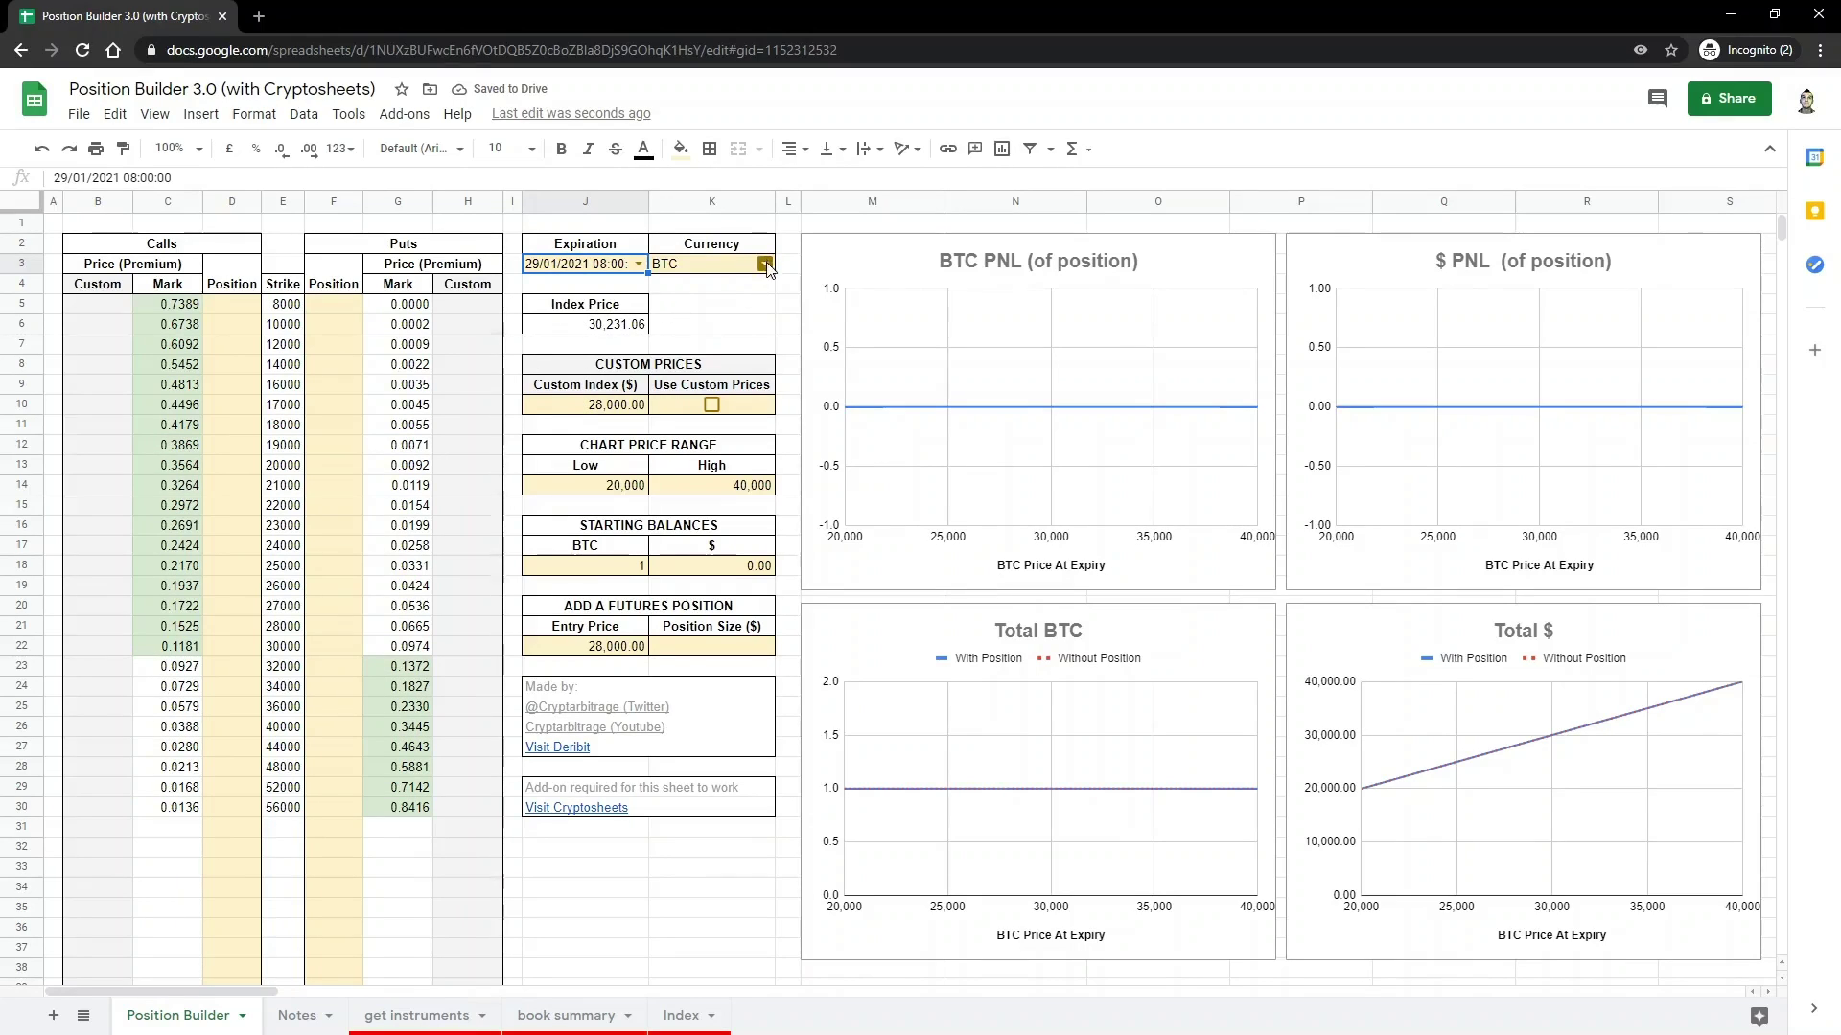
# - Switch the currency to ETH, load the 15/01/2021 expiry, then return to 29/01/2021
pyautogui.click(764, 264)
pyautogui.click(739, 307)
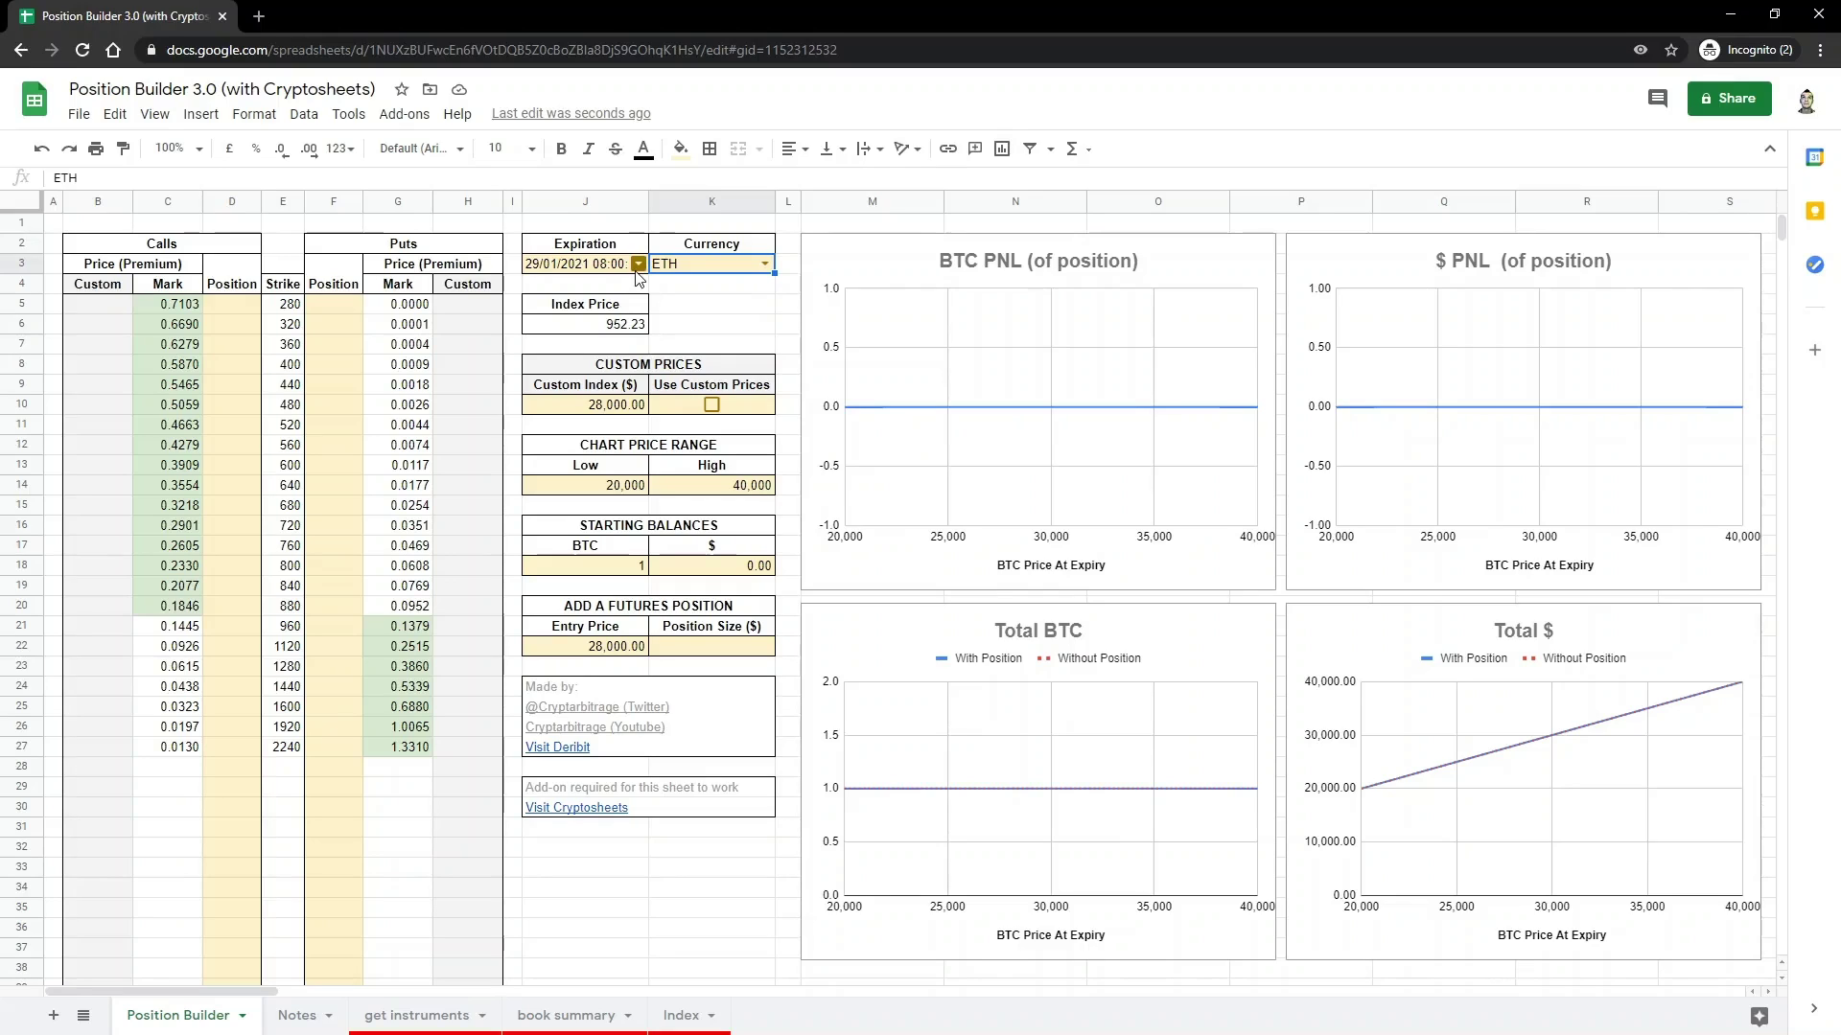
pyautogui.click(768, 268)
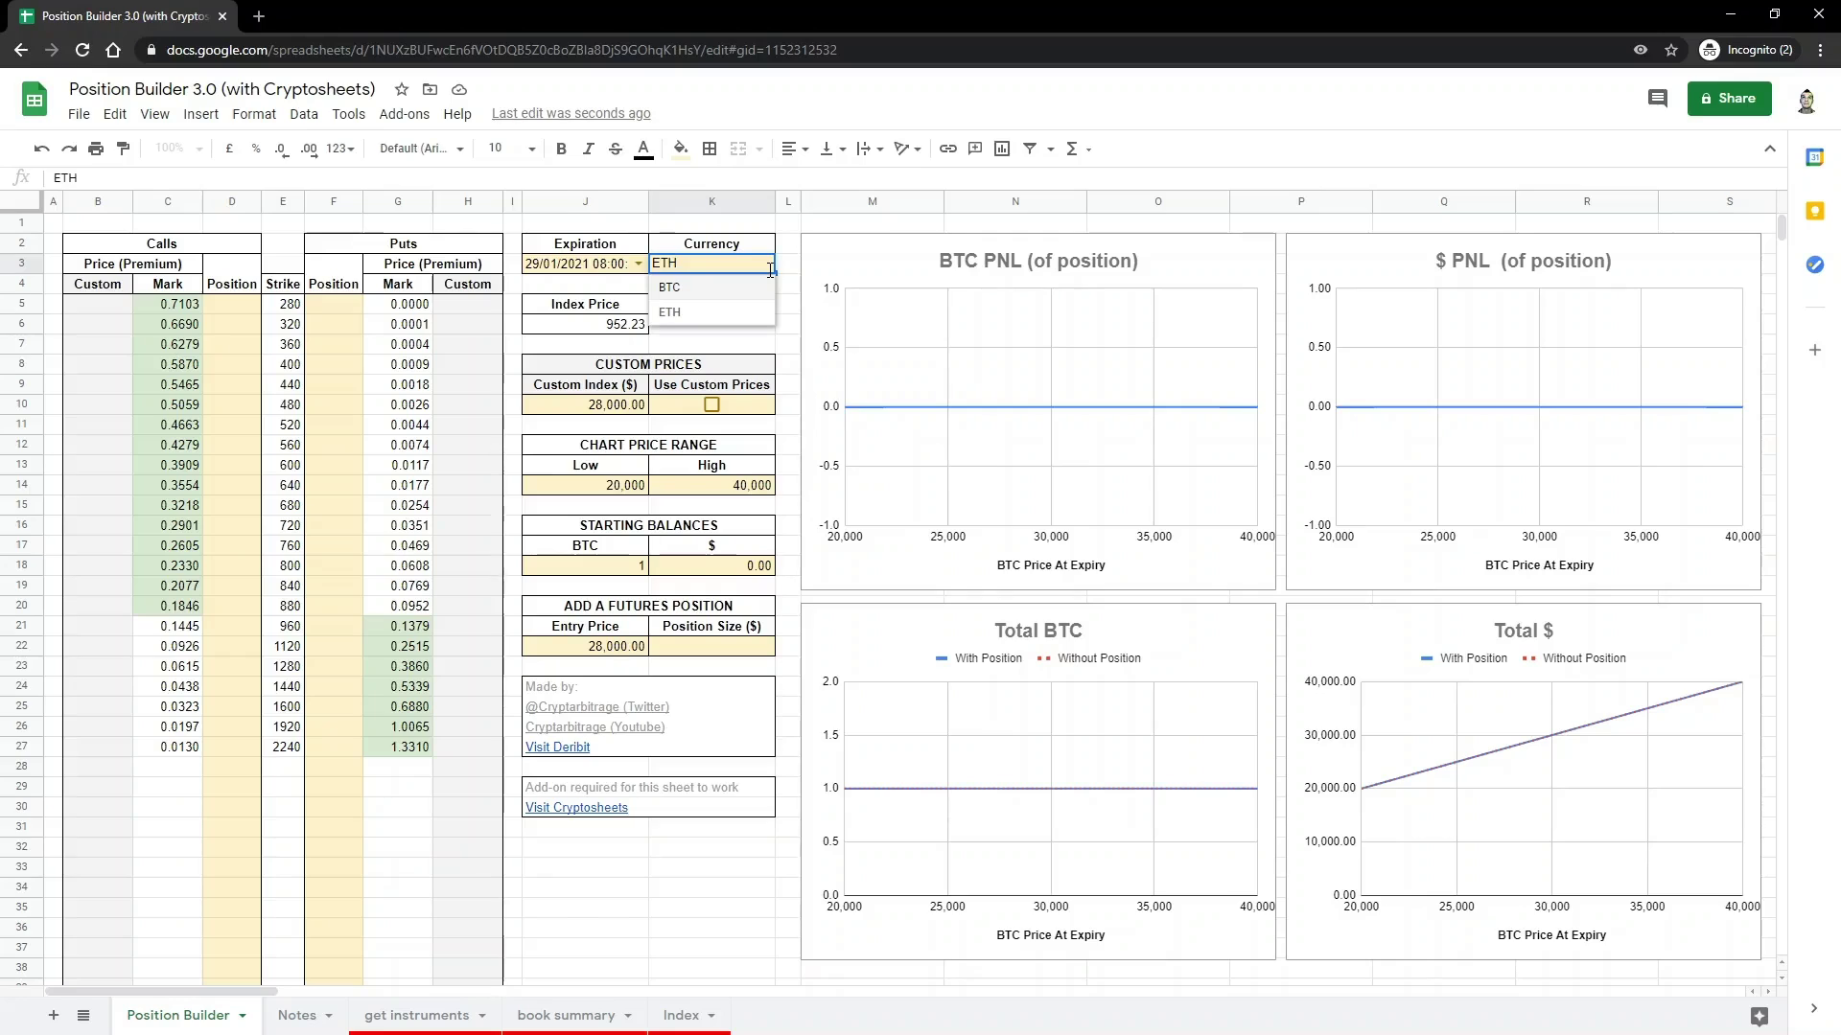
pyautogui.click(640, 264)
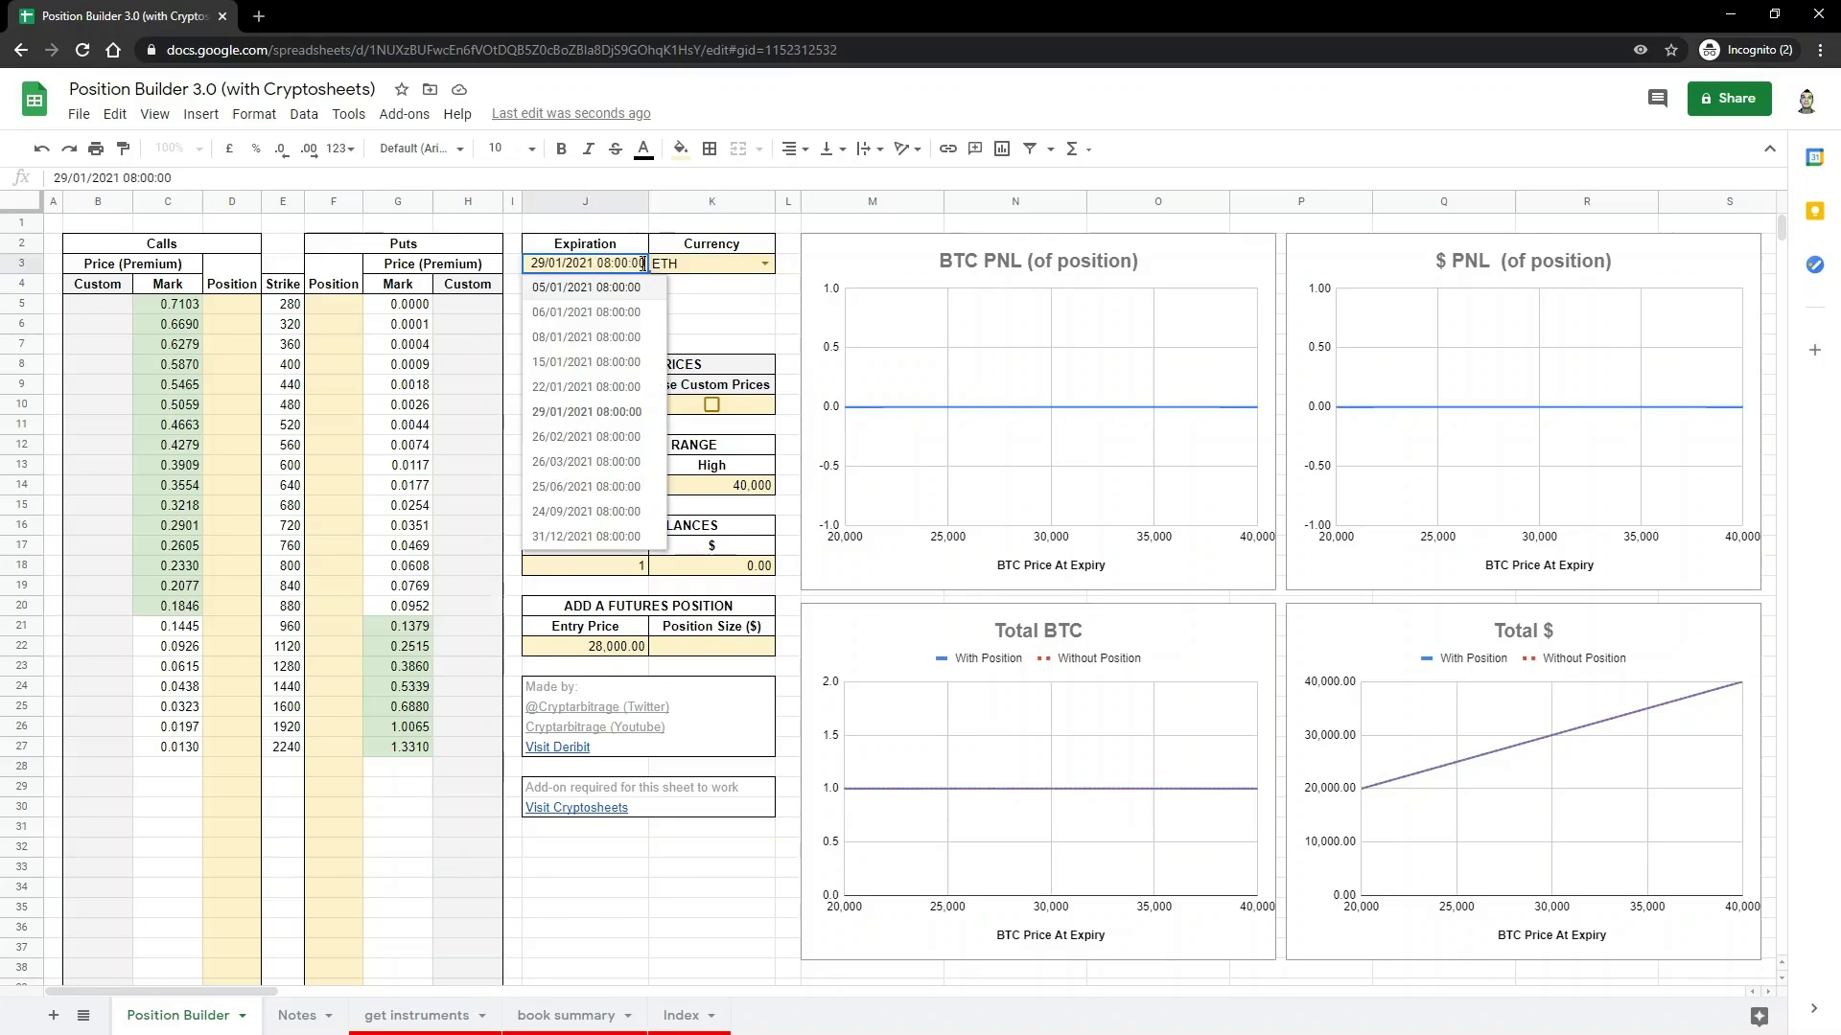
pyautogui.click(607, 362)
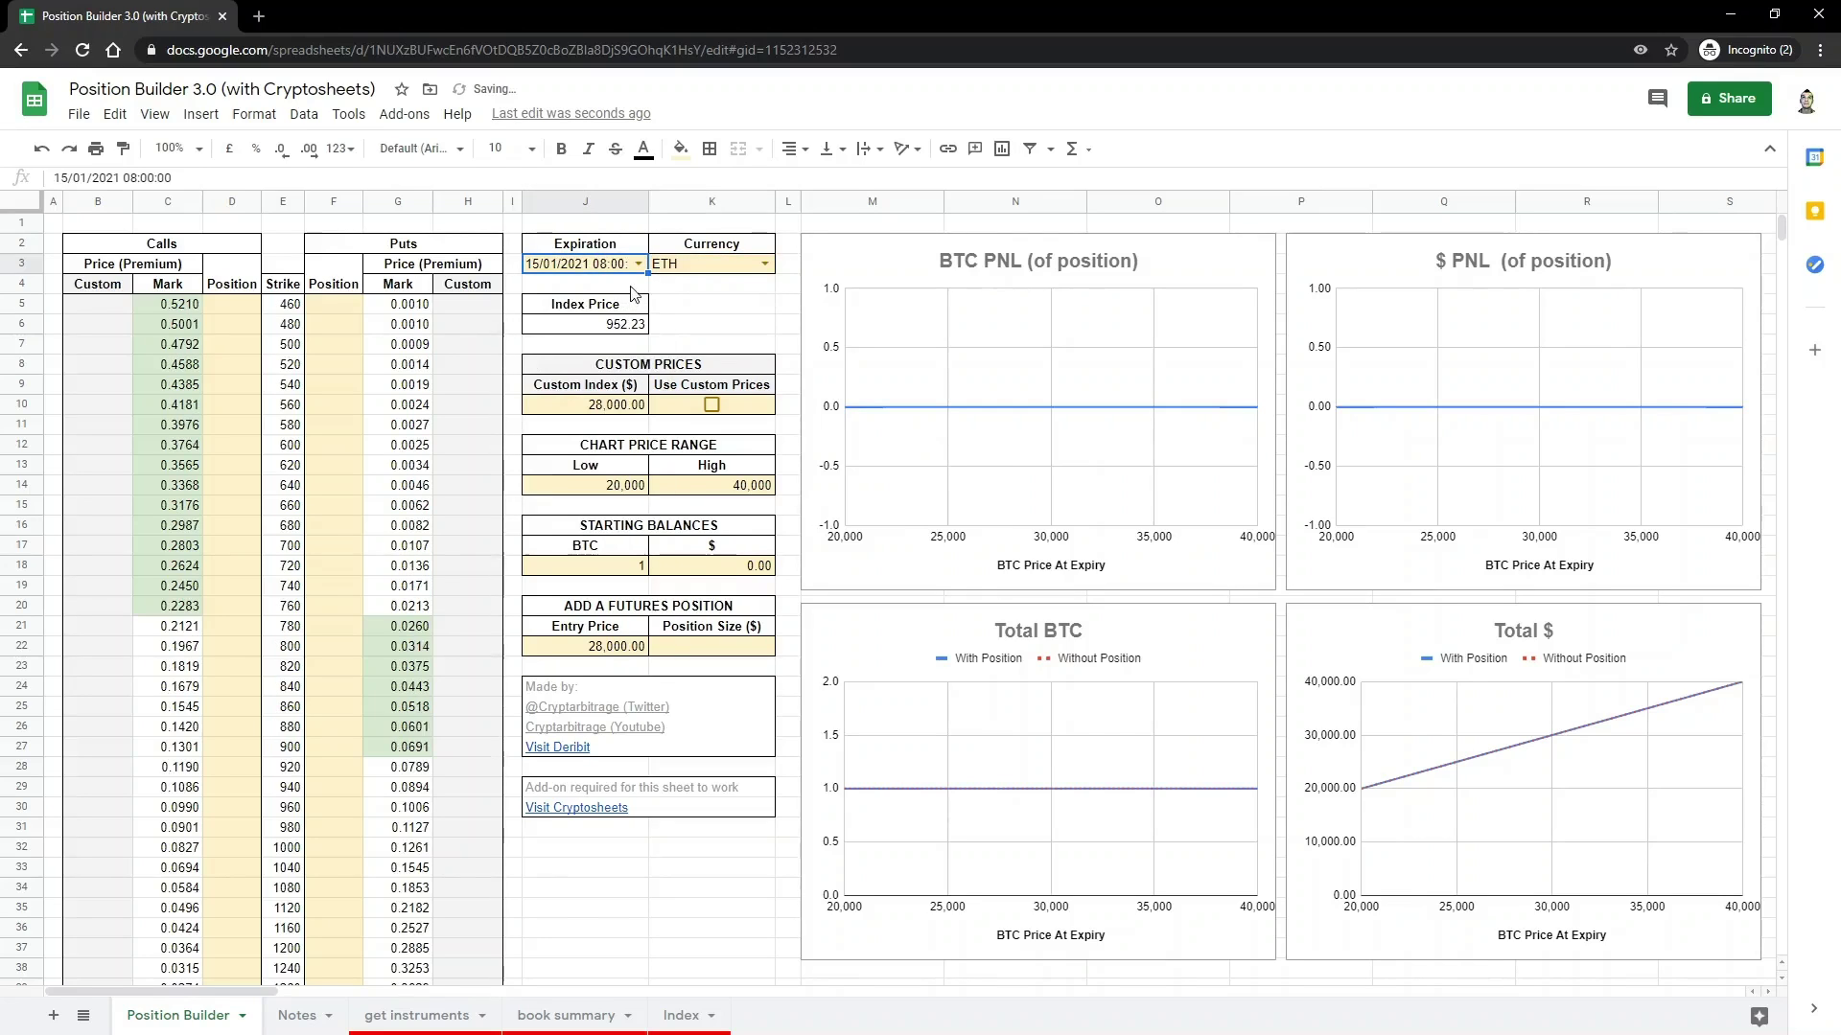
pyautogui.click(586, 411)
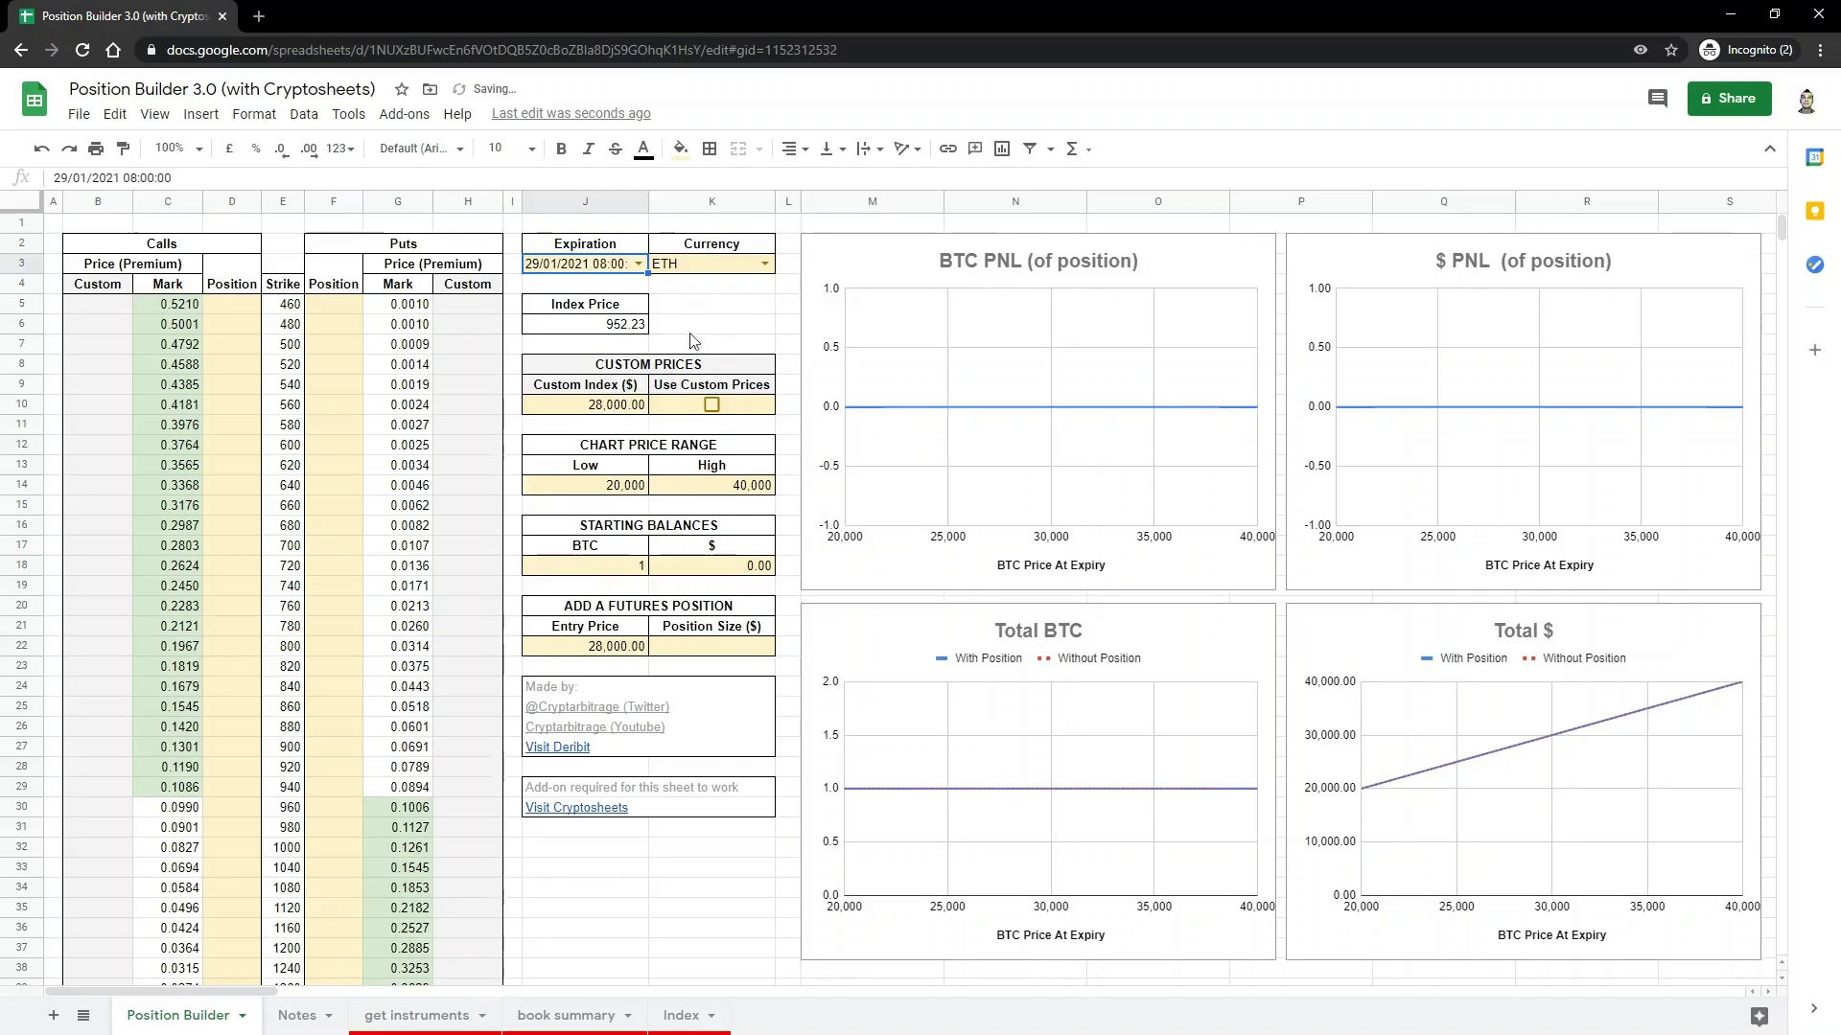
pyautogui.click(764, 263)
# - Switch back to BTC and enter -1 positions at the 32000 call and 30000 put
pyautogui.click(743, 288)
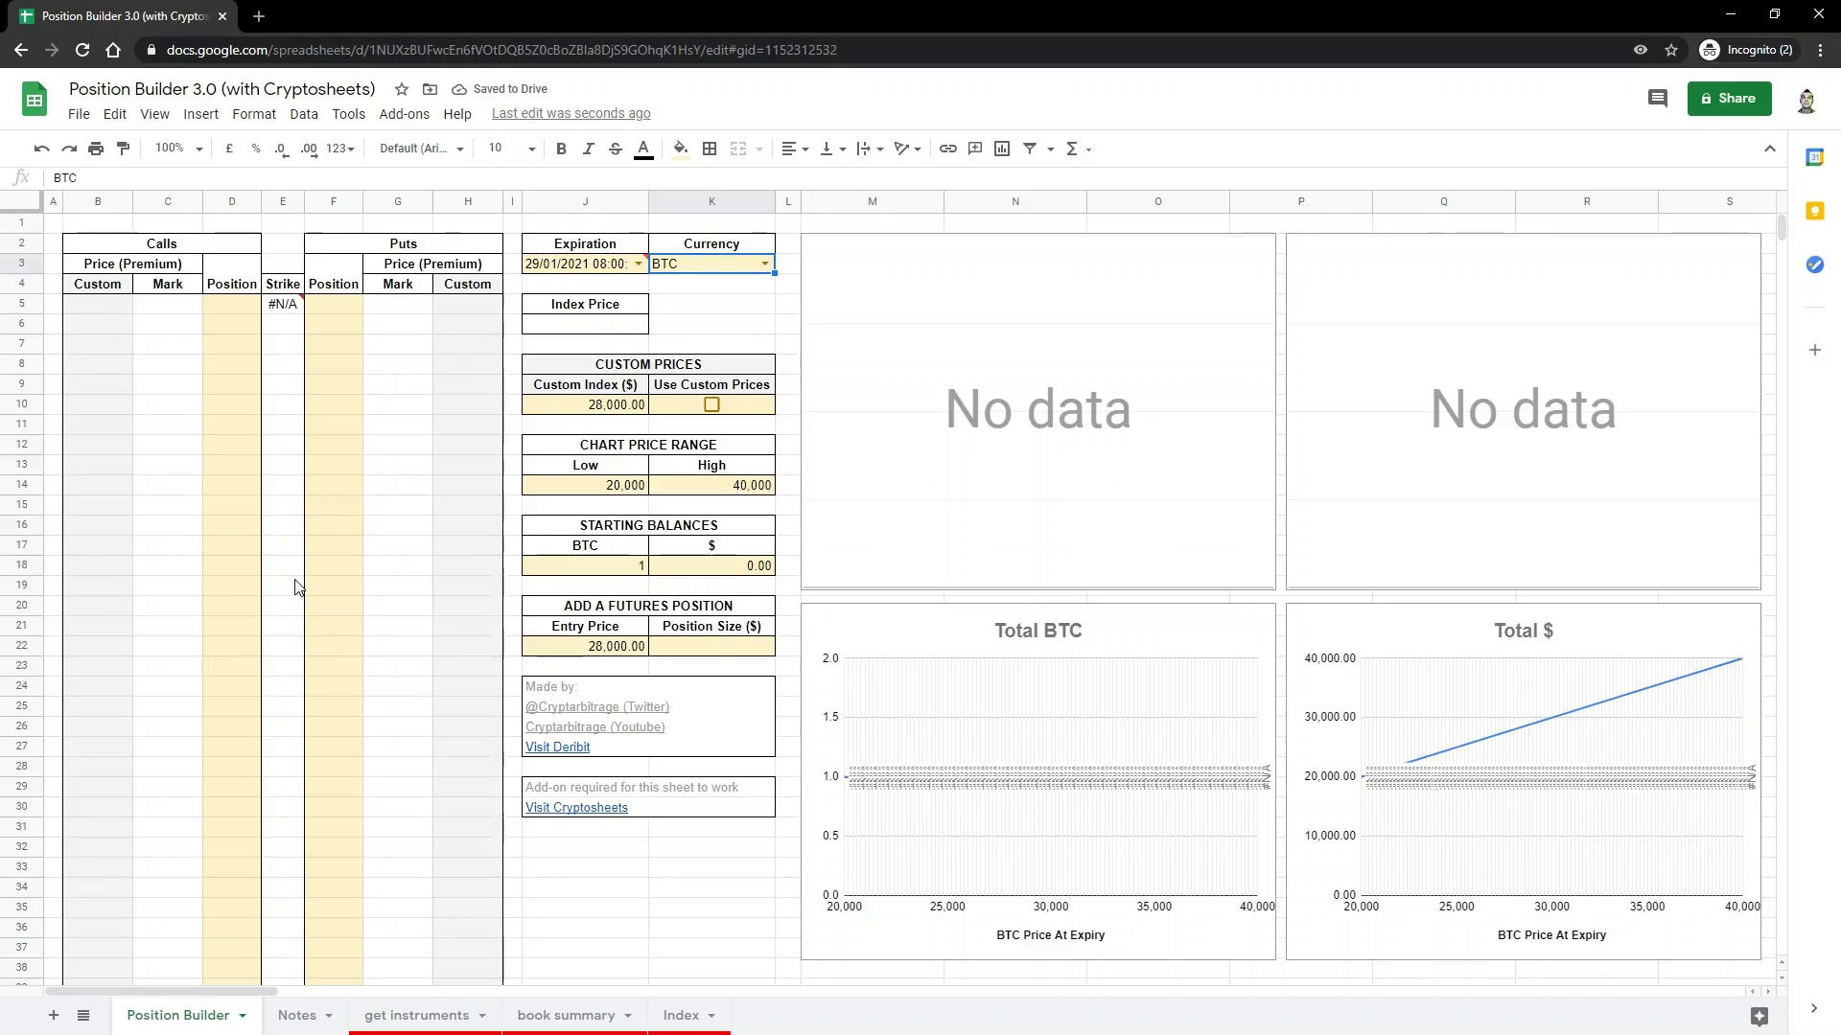
pyautogui.click(234, 665)
pyautogui.write('-1')
pyautogui.click(309, 649)
pyautogui.write('-1')
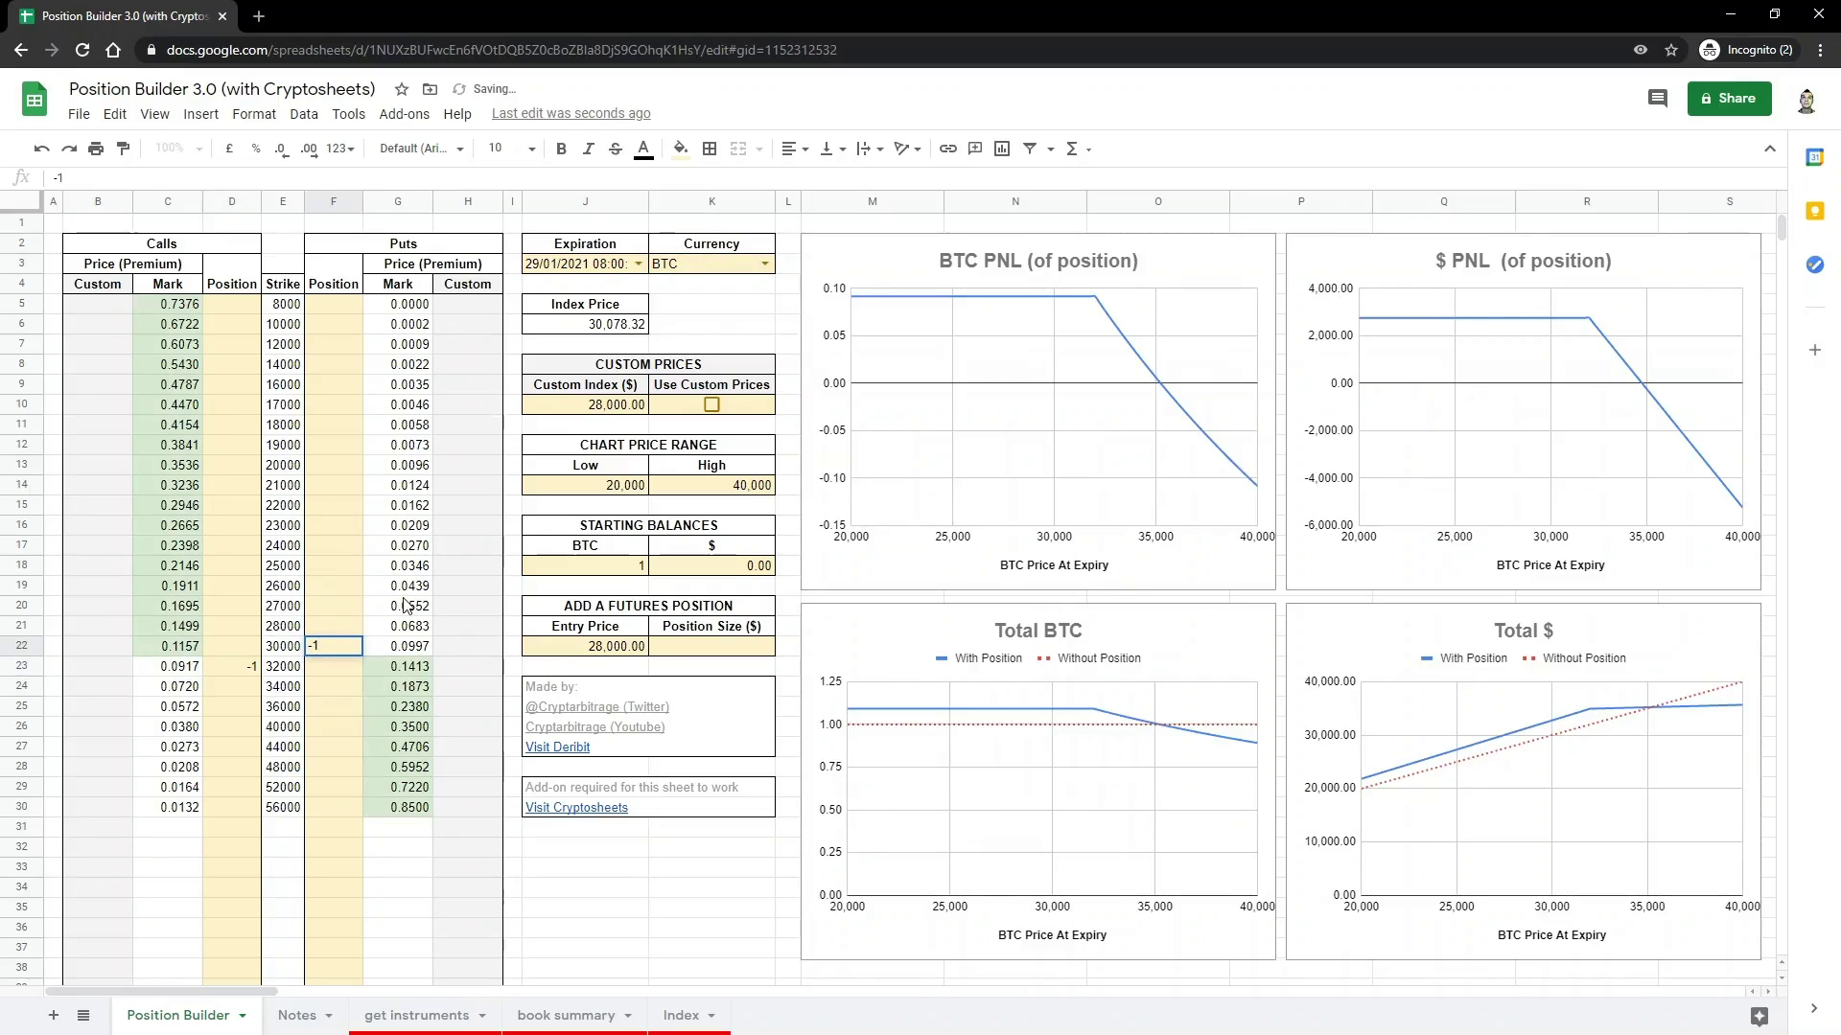
pyautogui.press('Return')
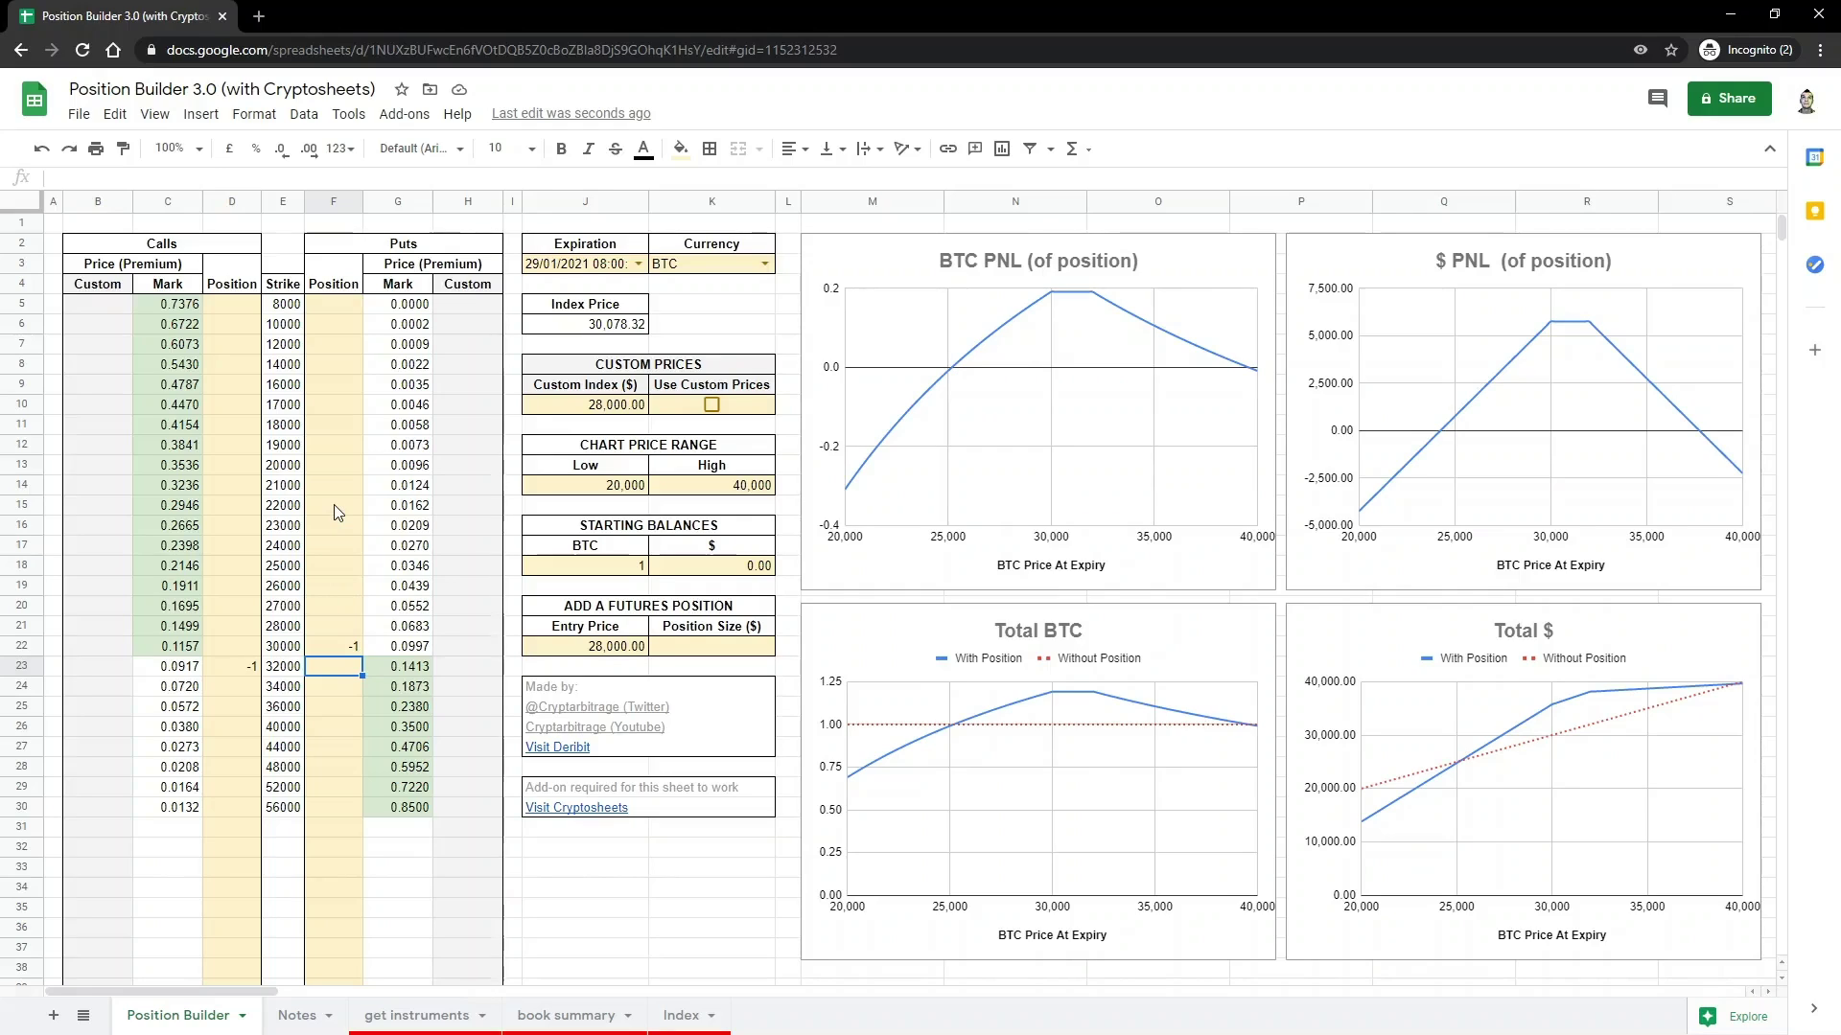
# - Enter -1 positions at the 20000 put and 21000 call, removing the 30000 put
pyautogui.click(338, 473)
pyautogui.write('-1')
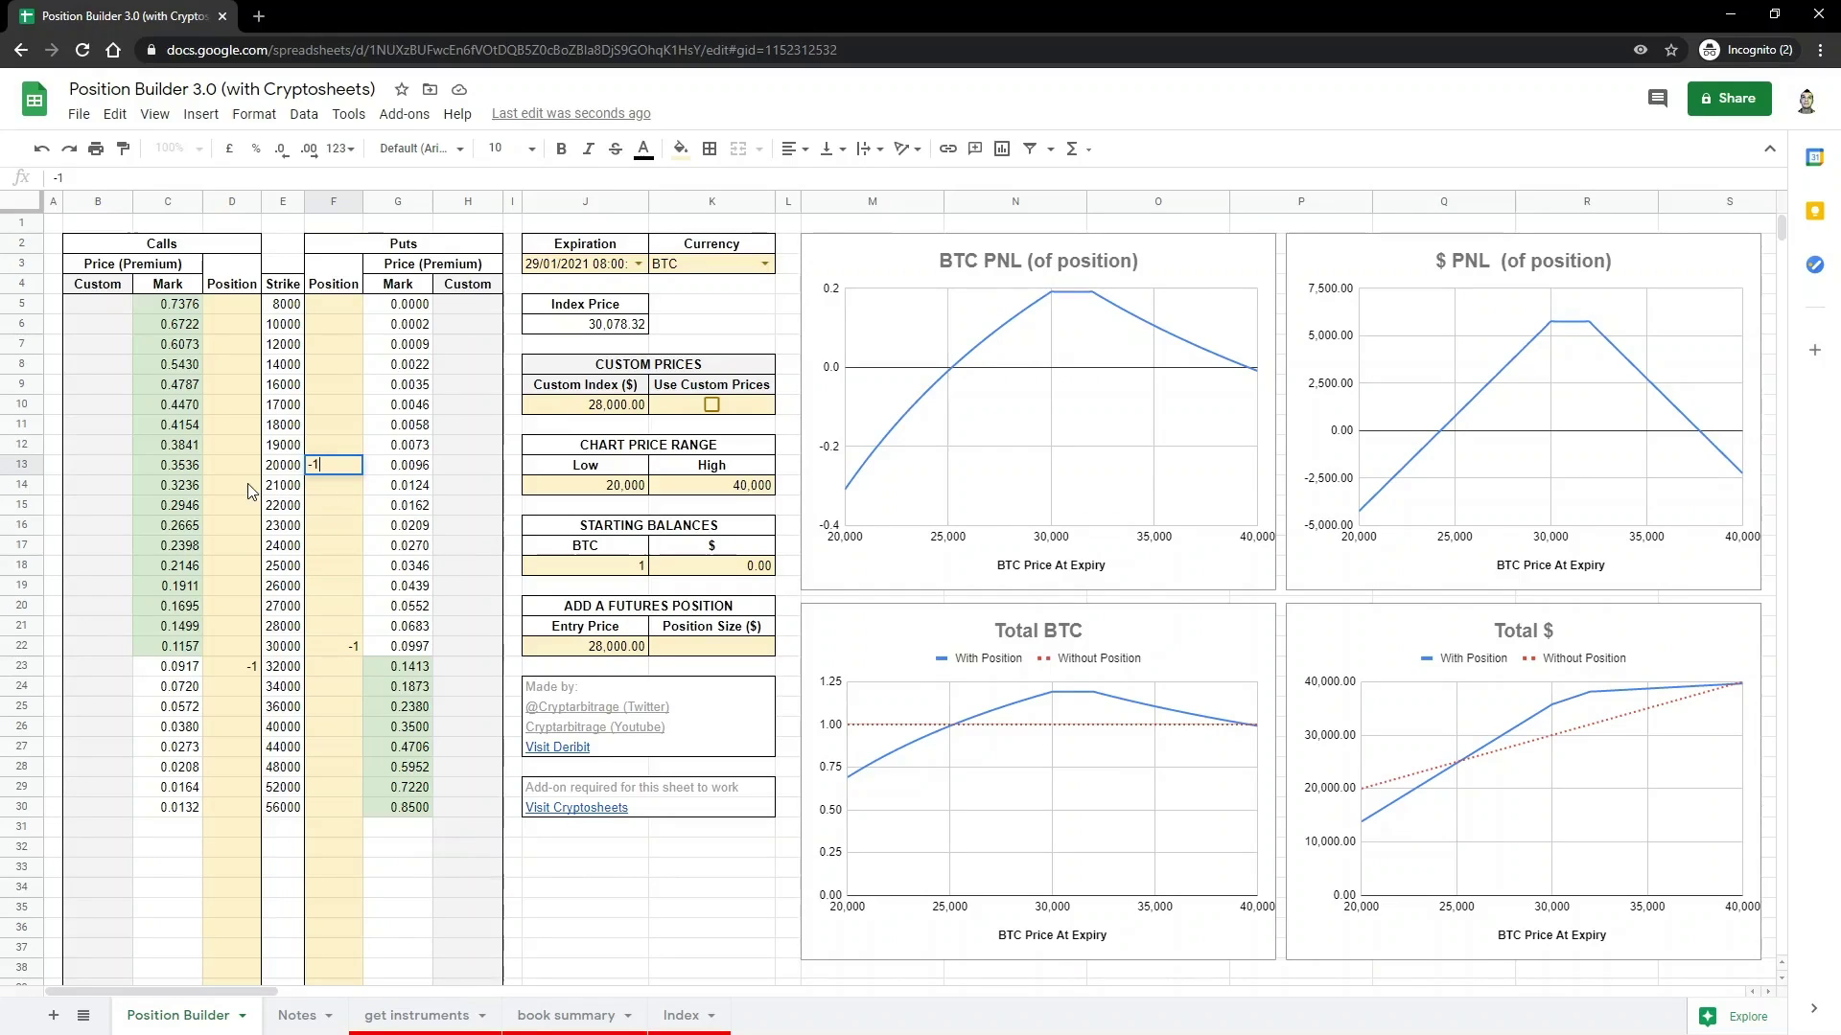
pyautogui.press('Return')
pyautogui.press('Left')
pyautogui.press('Left')
pyautogui.write('-1')
pyautogui.click(337, 648)
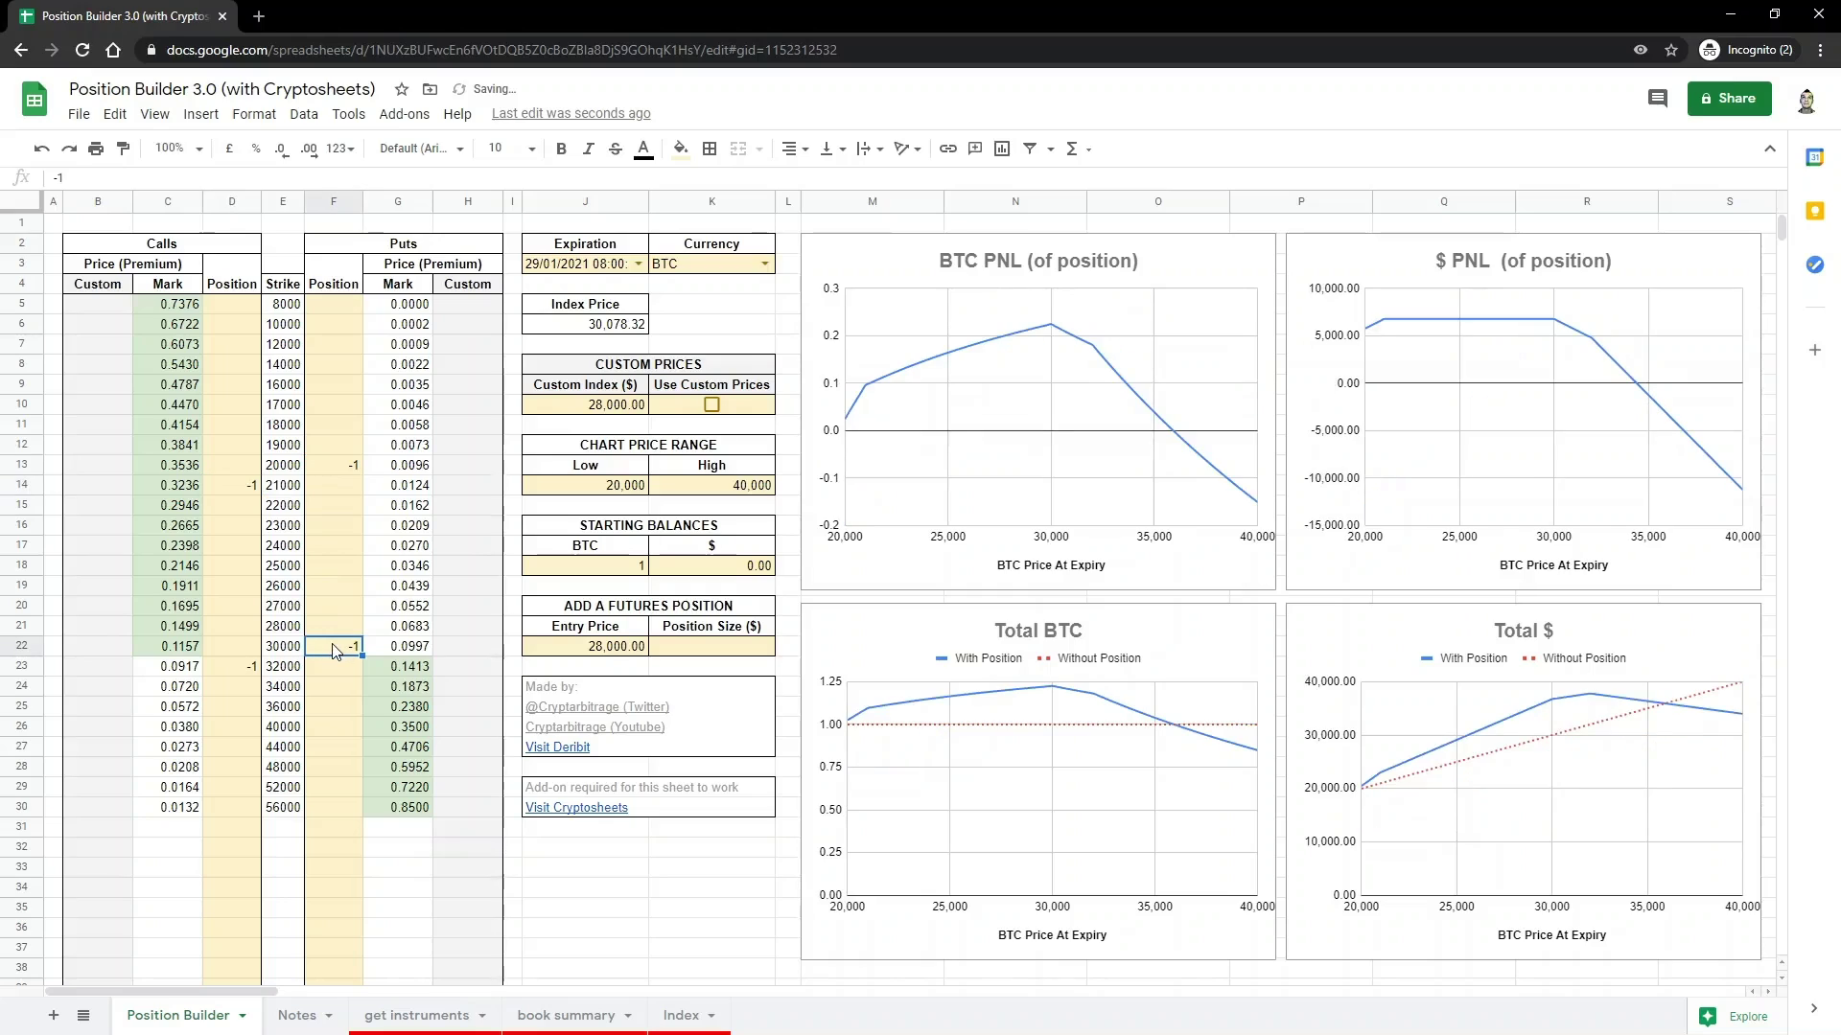
pyautogui.press('Delete')
pyautogui.click(249, 671)
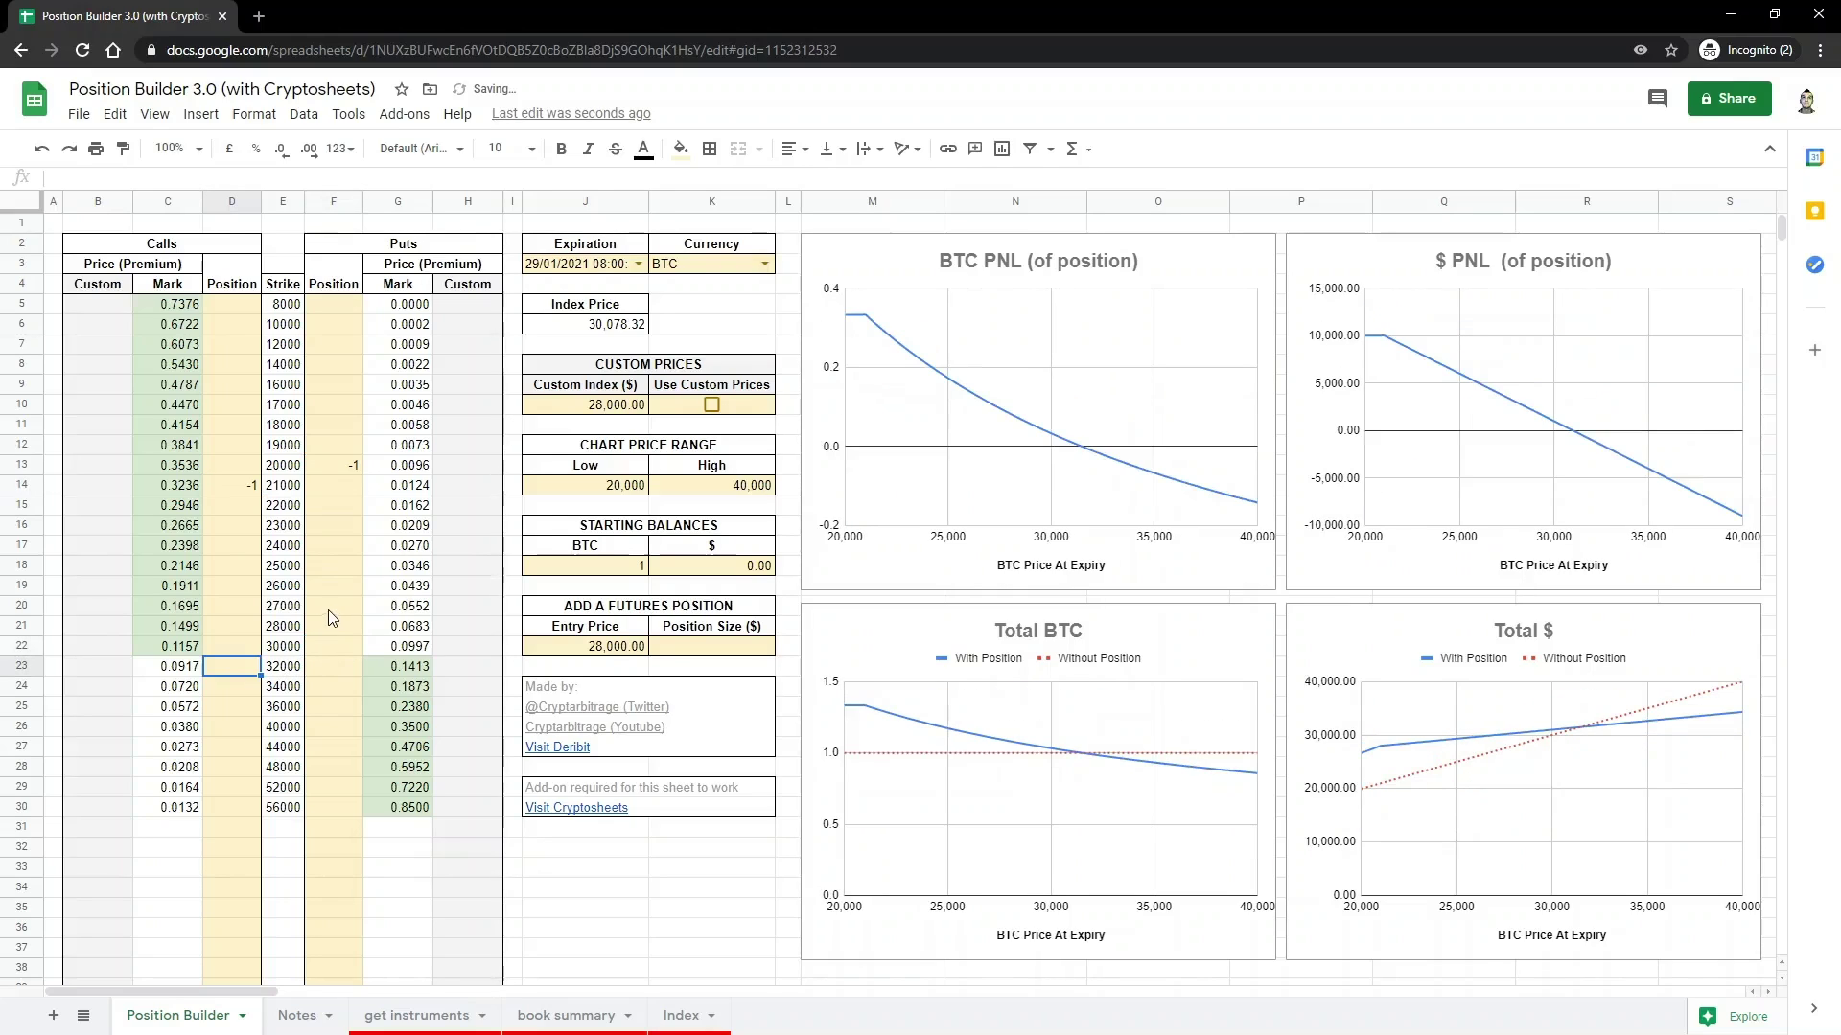
# - Set the Chart Price Range Low to 10000
pyautogui.click(588, 489)
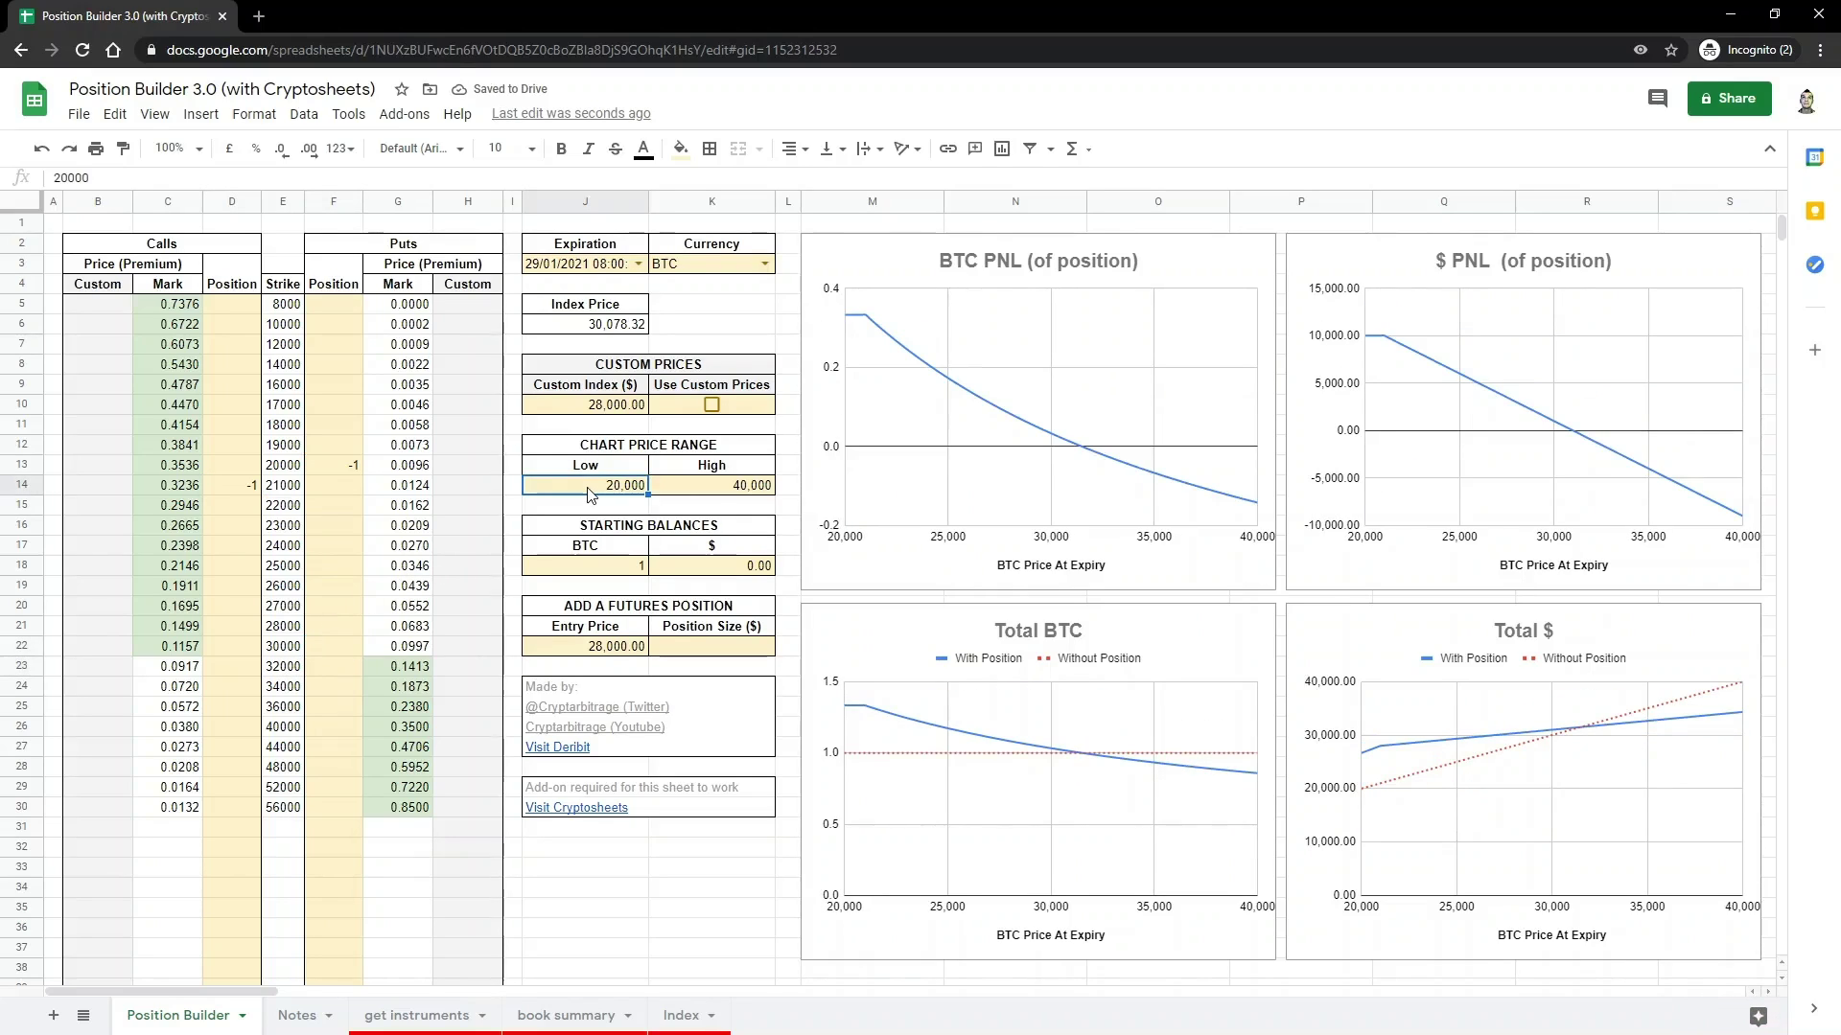
pyautogui.write('10000')
pyautogui.press('Return')
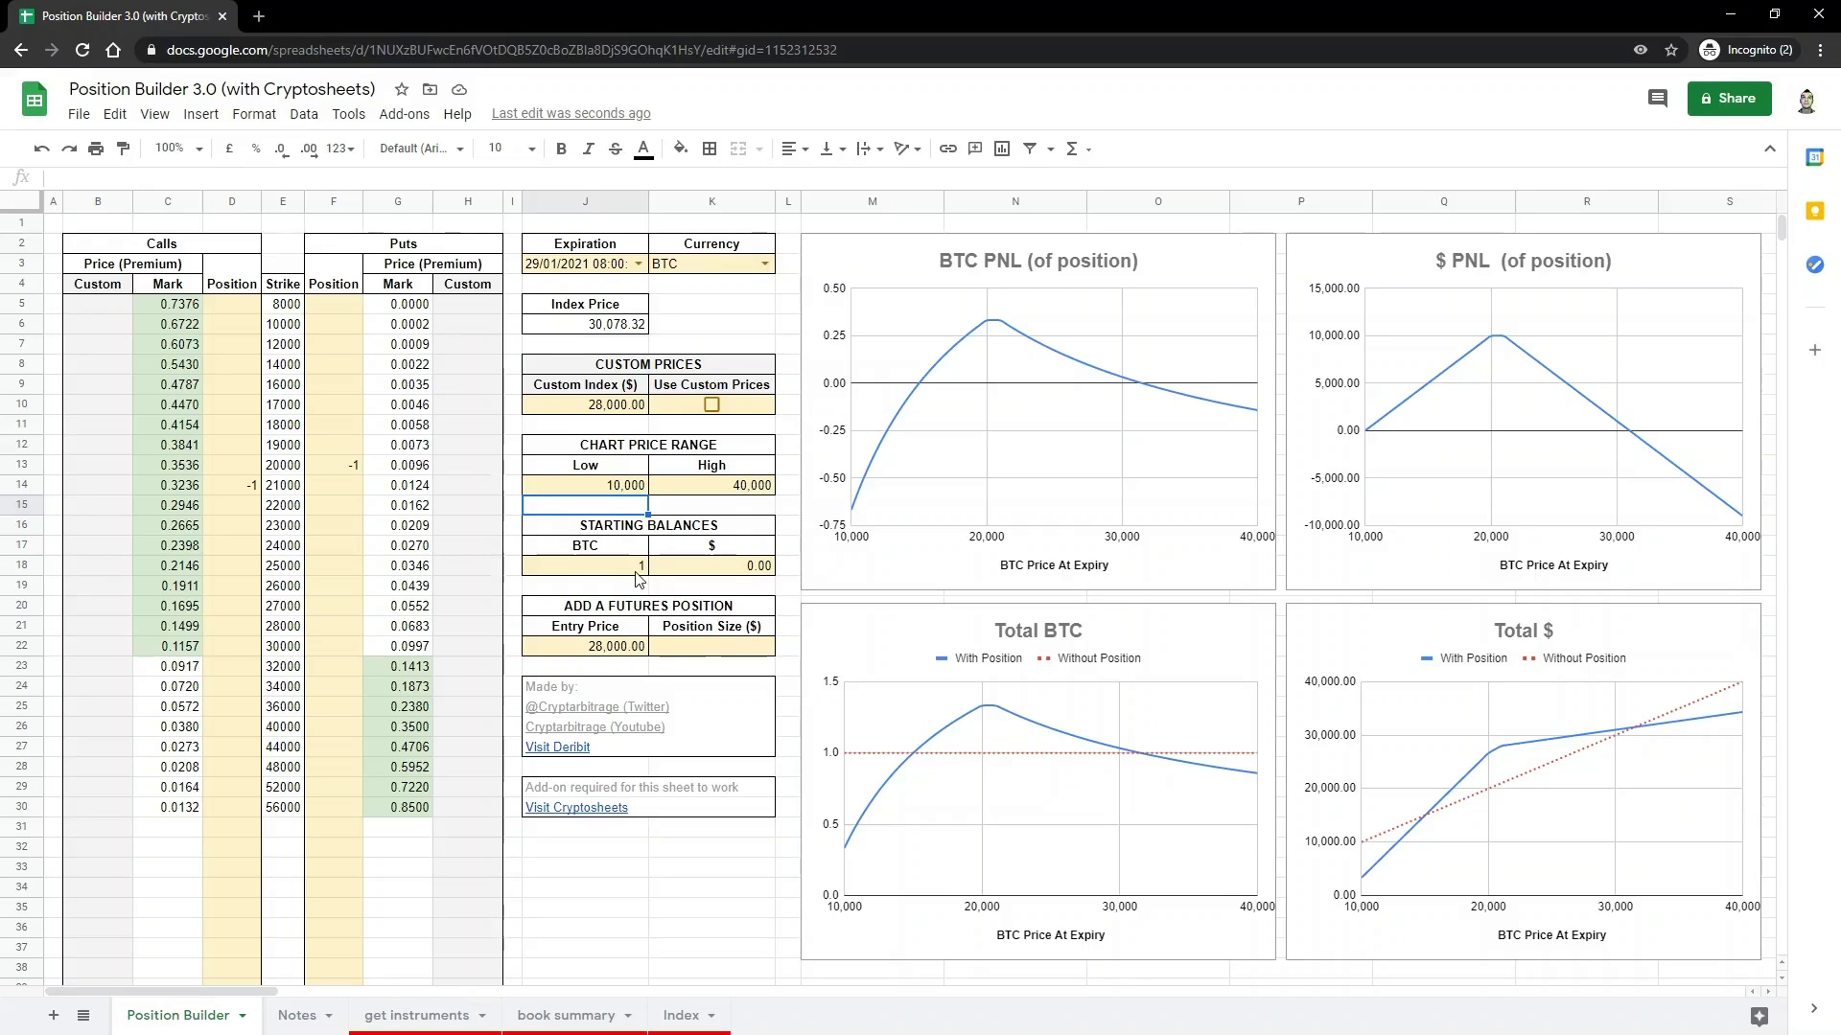
pyautogui.click(704, 576)
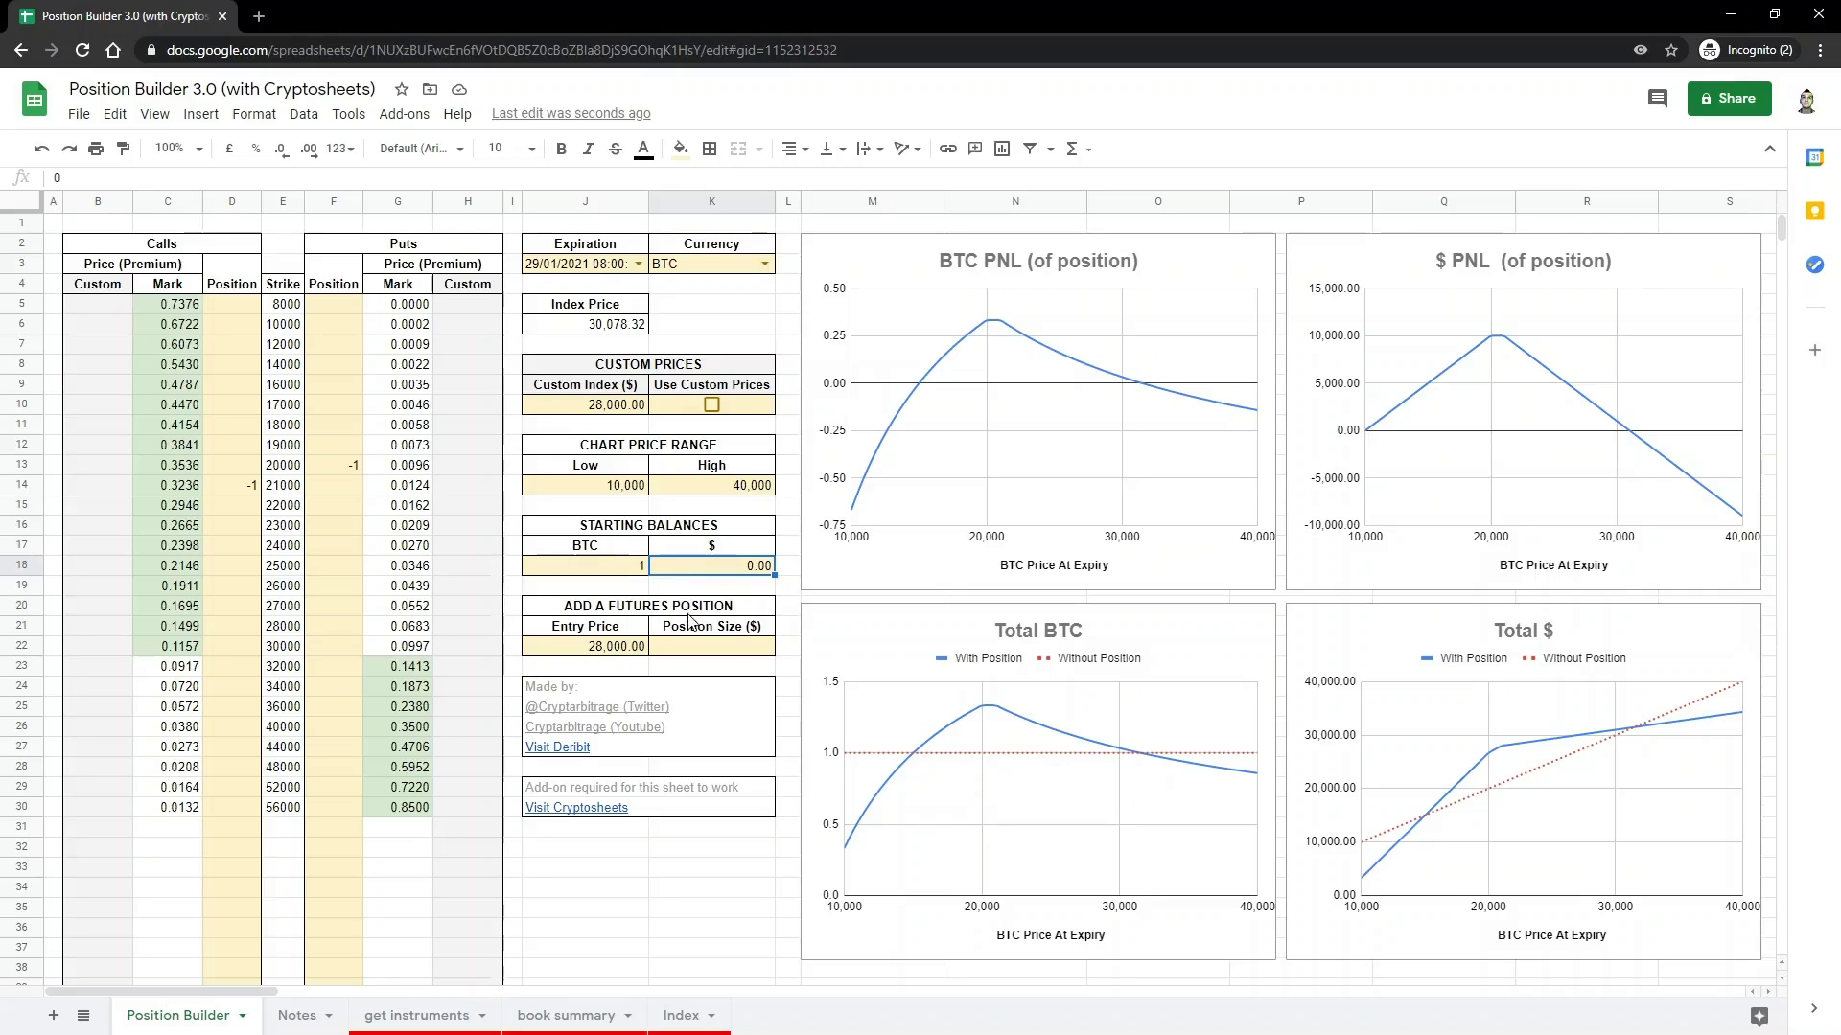
pyautogui.click(640, 649)
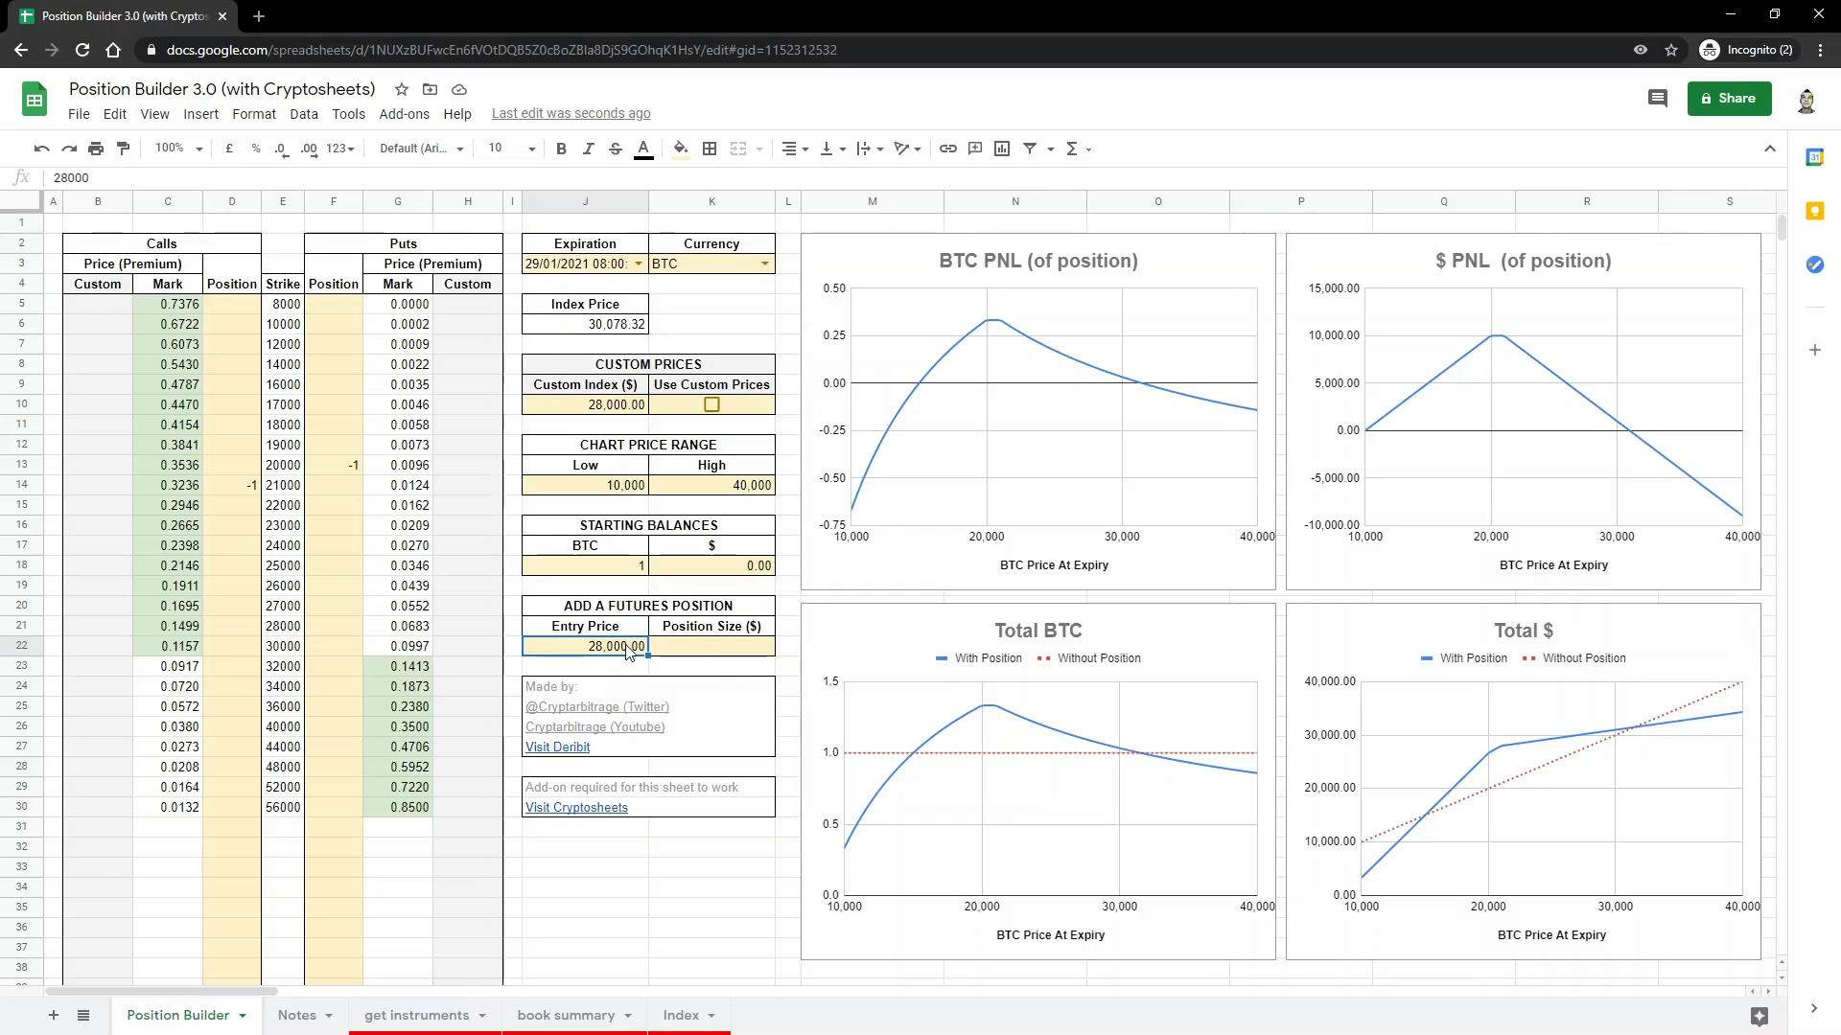
# - Enter a -28000 futures position size and clear the short 20000 put
pyautogui.click(674, 653)
pyautogui.write('-28000')
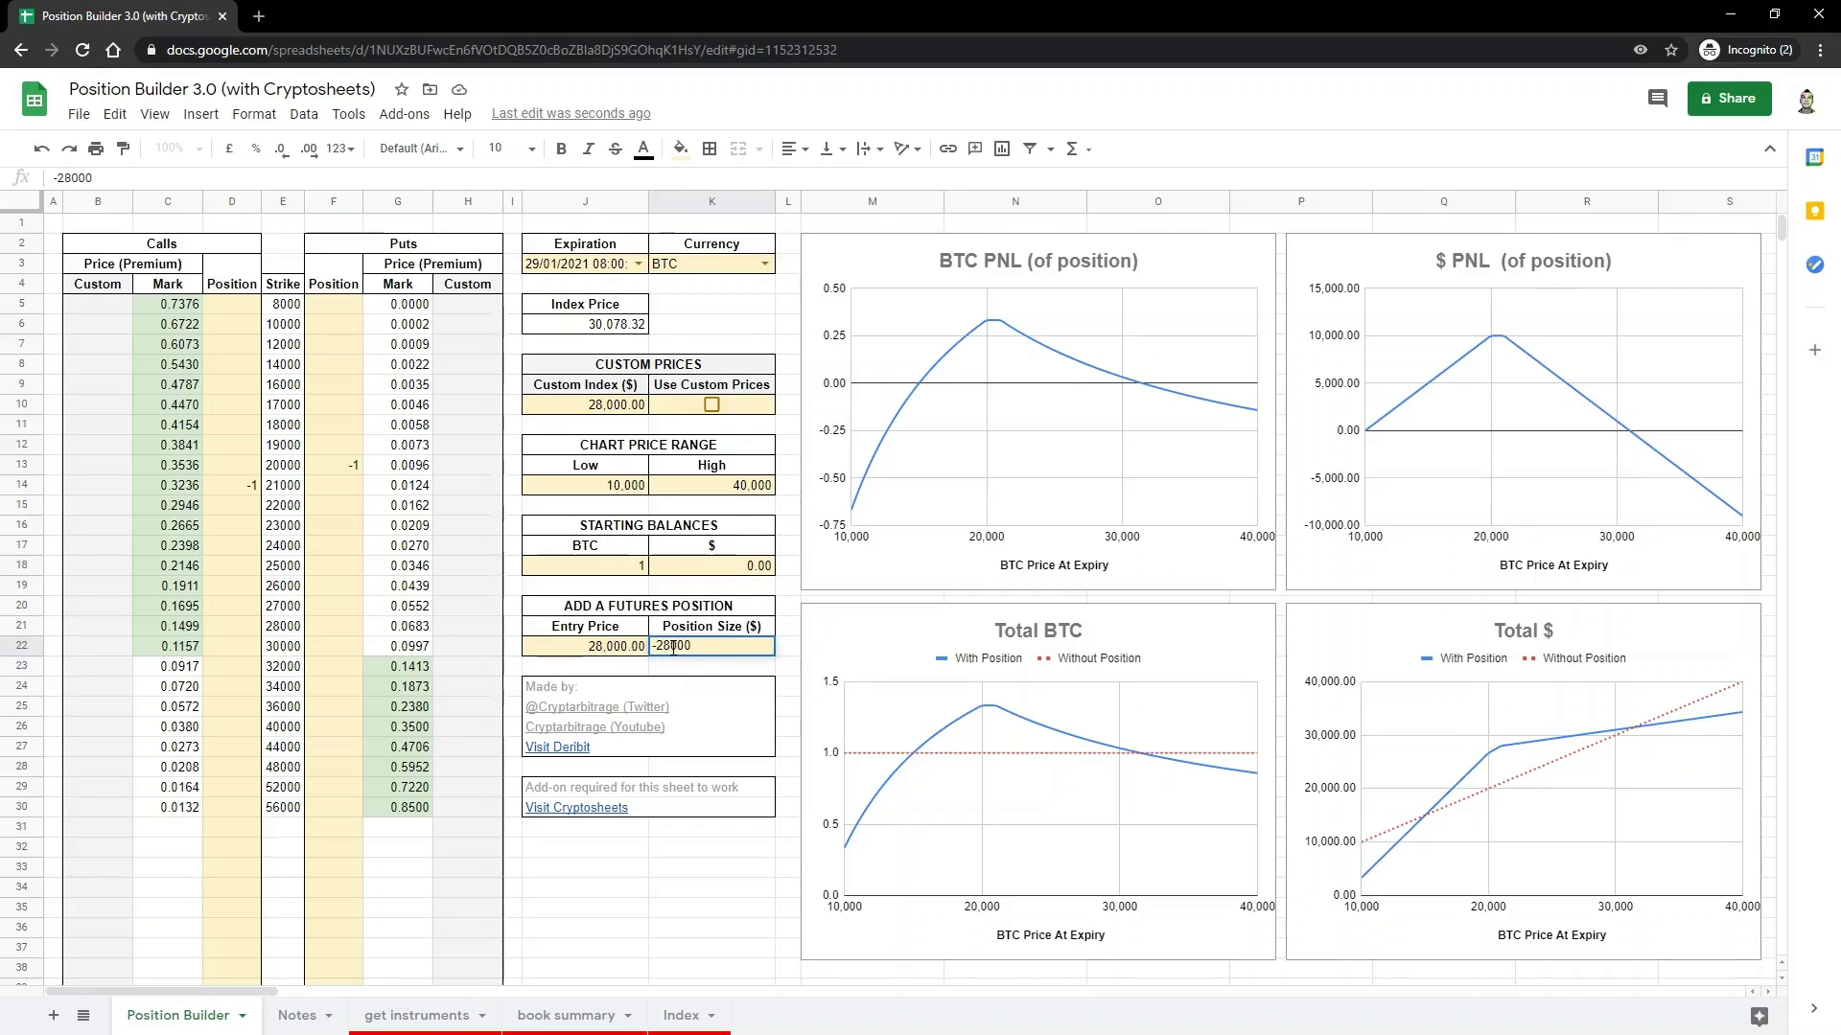
pyautogui.press('Return')
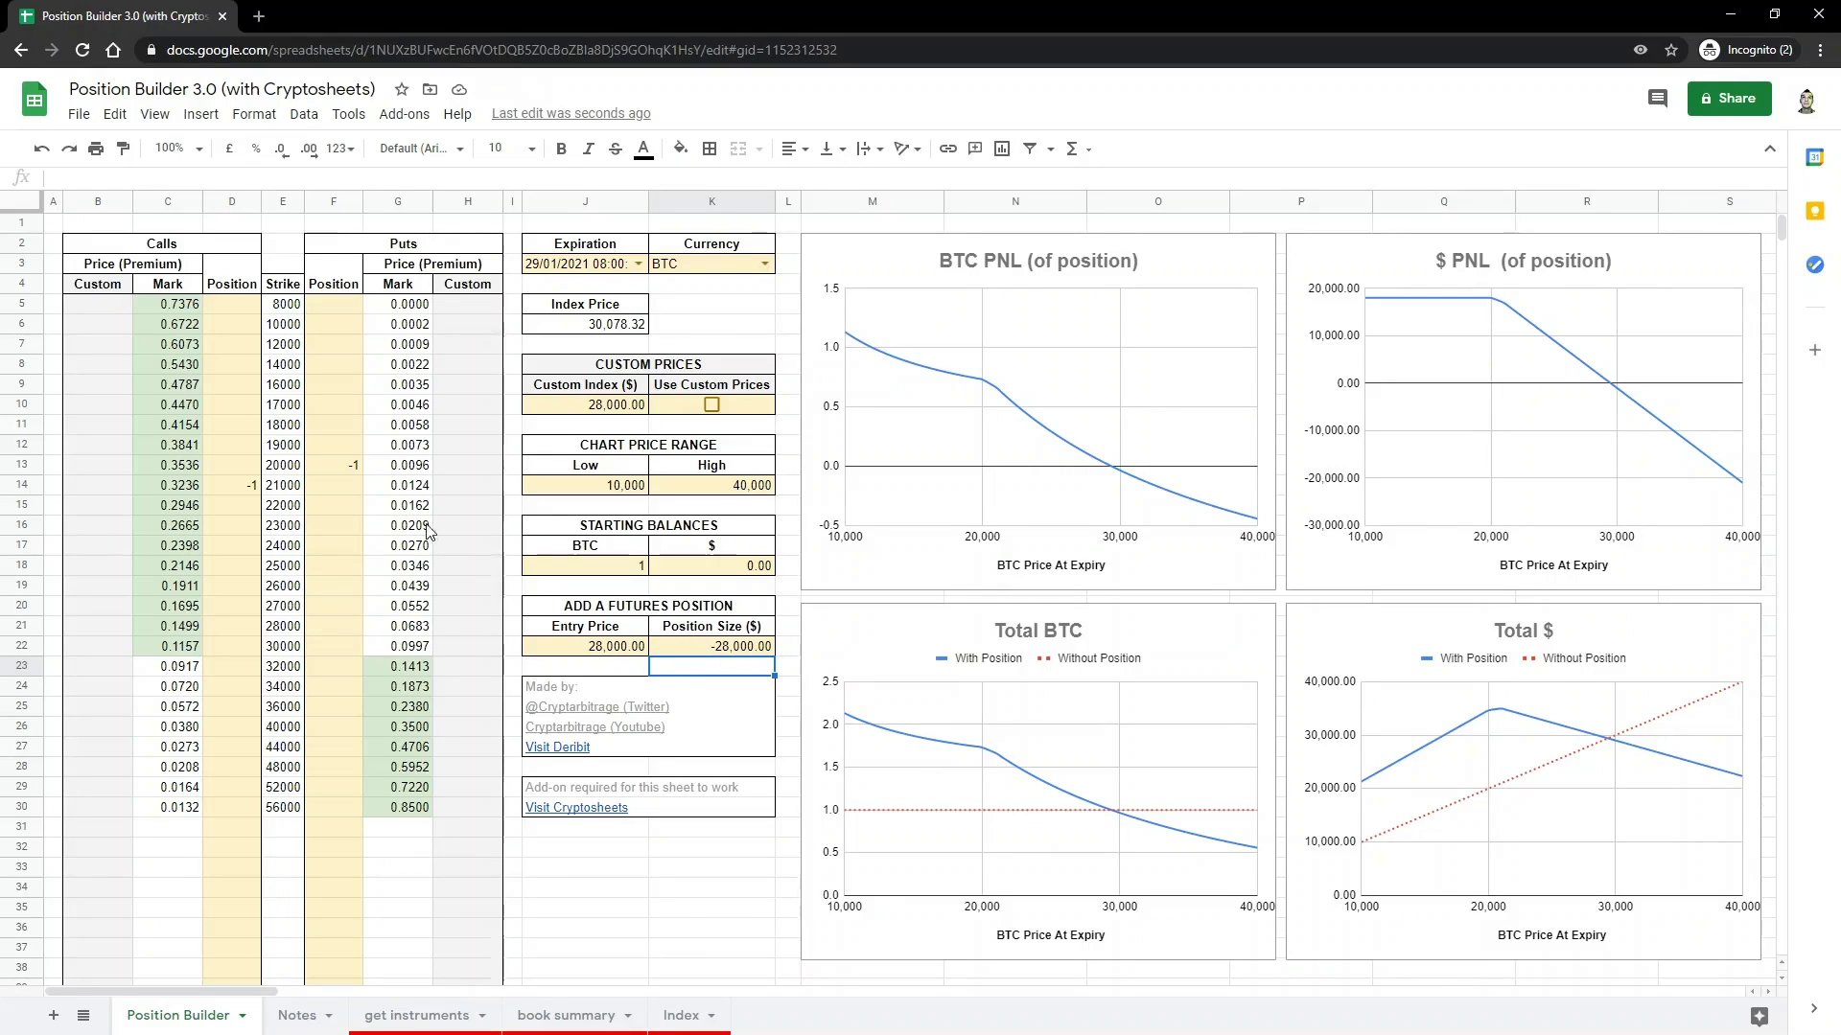
pyautogui.click(349, 464)
pyautogui.press('Delete')
# - Clear the short 21000 call position, leaving only the -28,000.00 futures hedge in the charts
pyautogui.click(247, 487)
pyautogui.press('Delete')
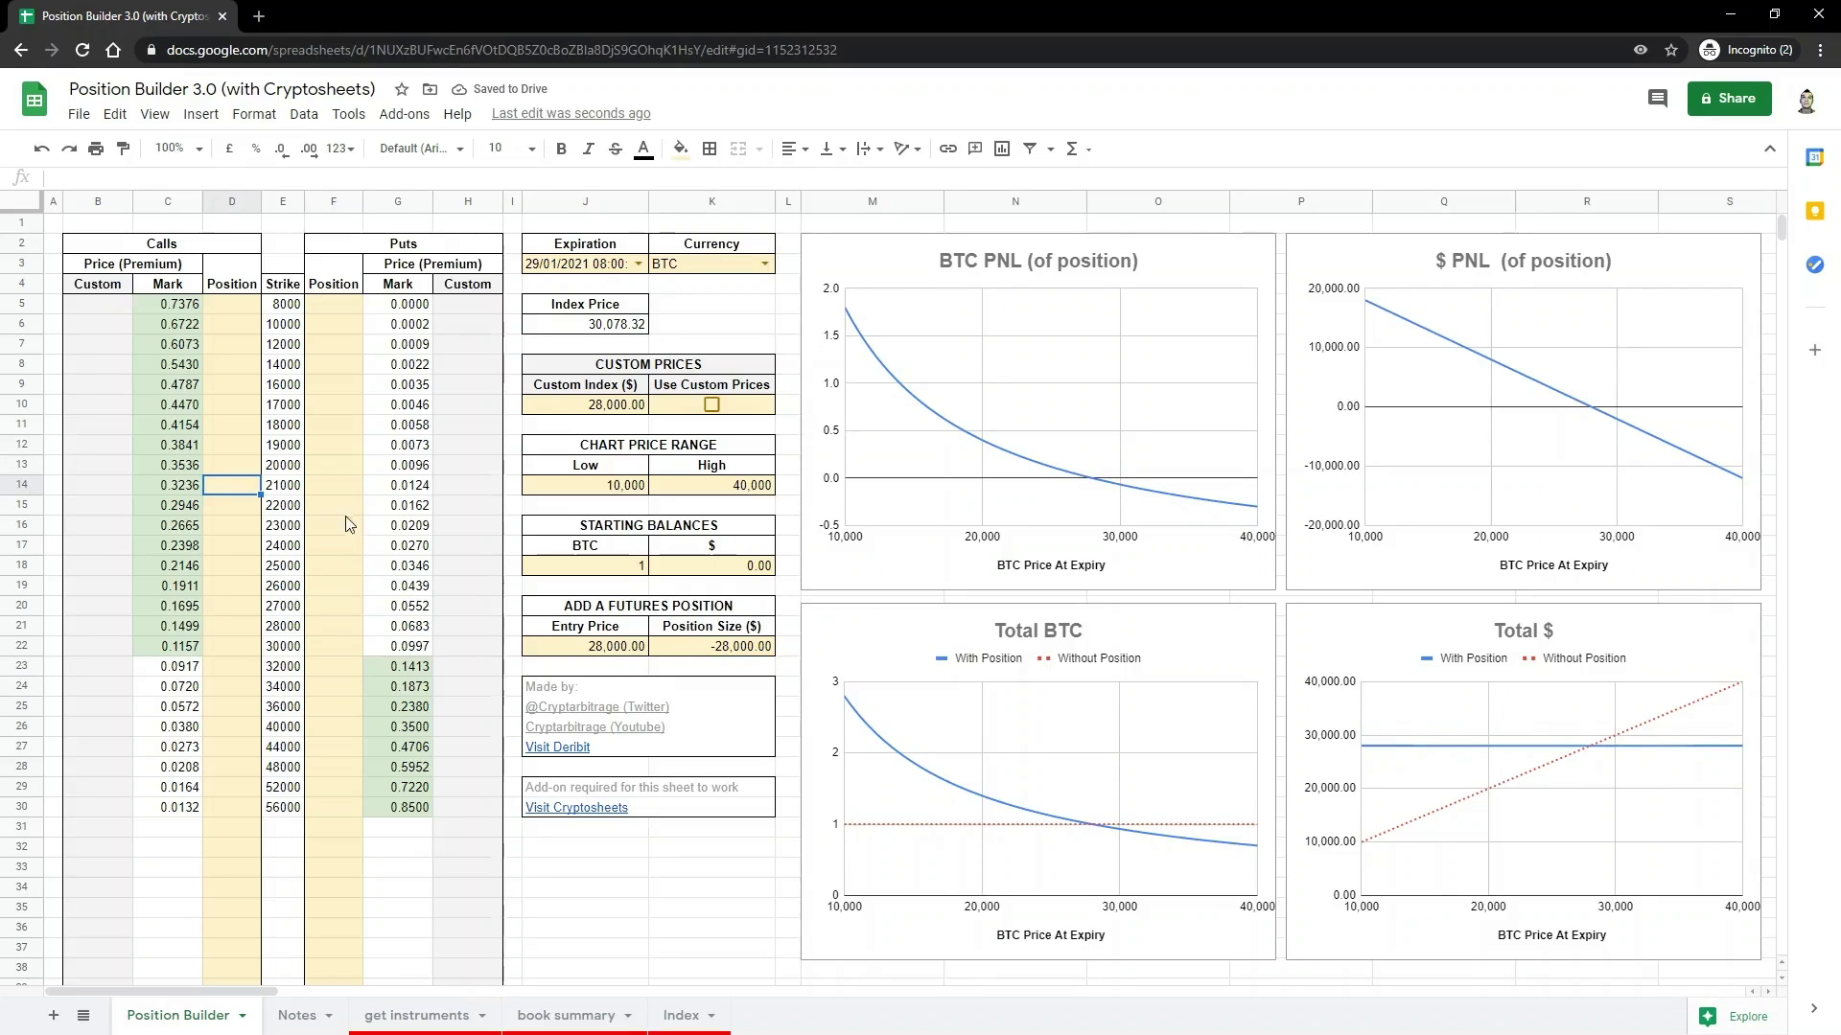
pyautogui.click(694, 857)
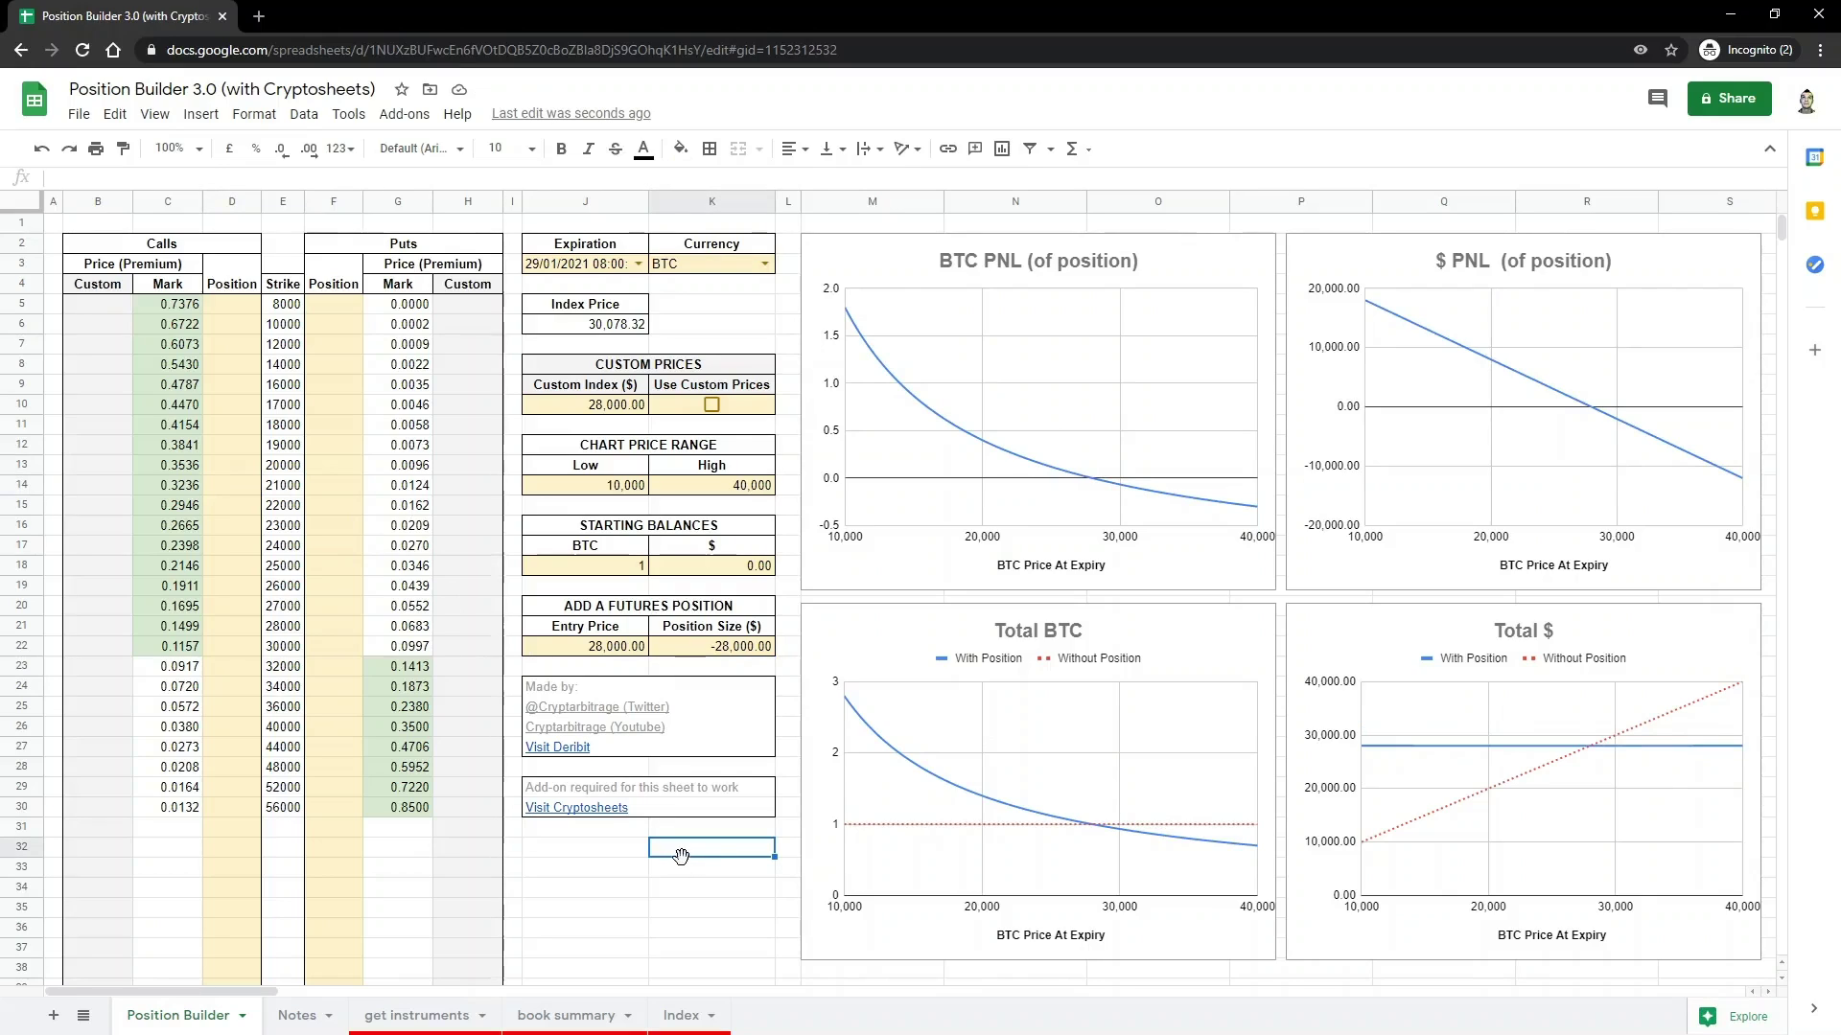